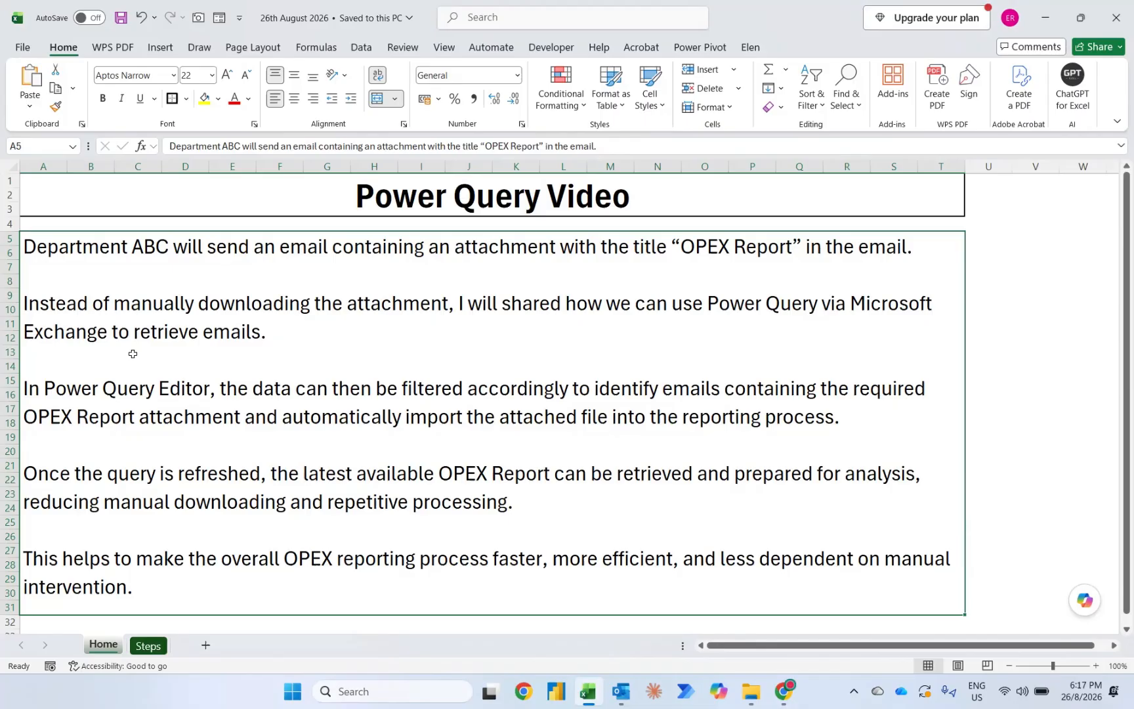
{"action": "left_click", "coordinate": [368, 48]}
{"action": "left_click", "coordinate": [39, 102]}
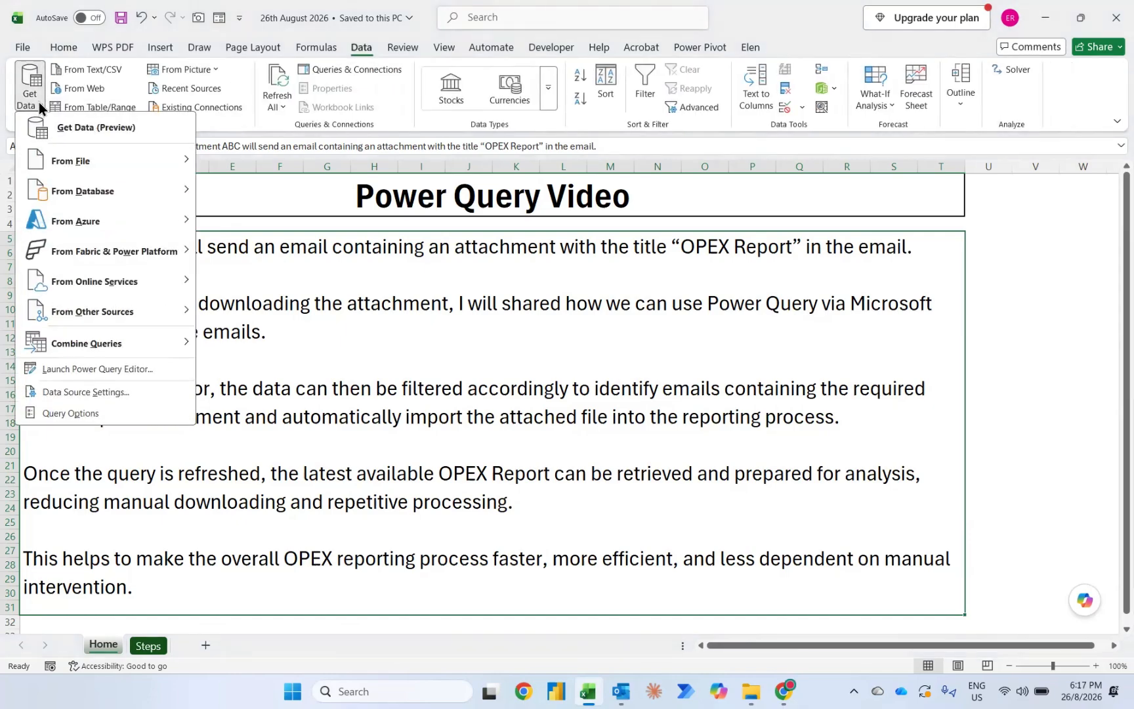
{"action": "mouse_move", "coordinate": [112, 311]}
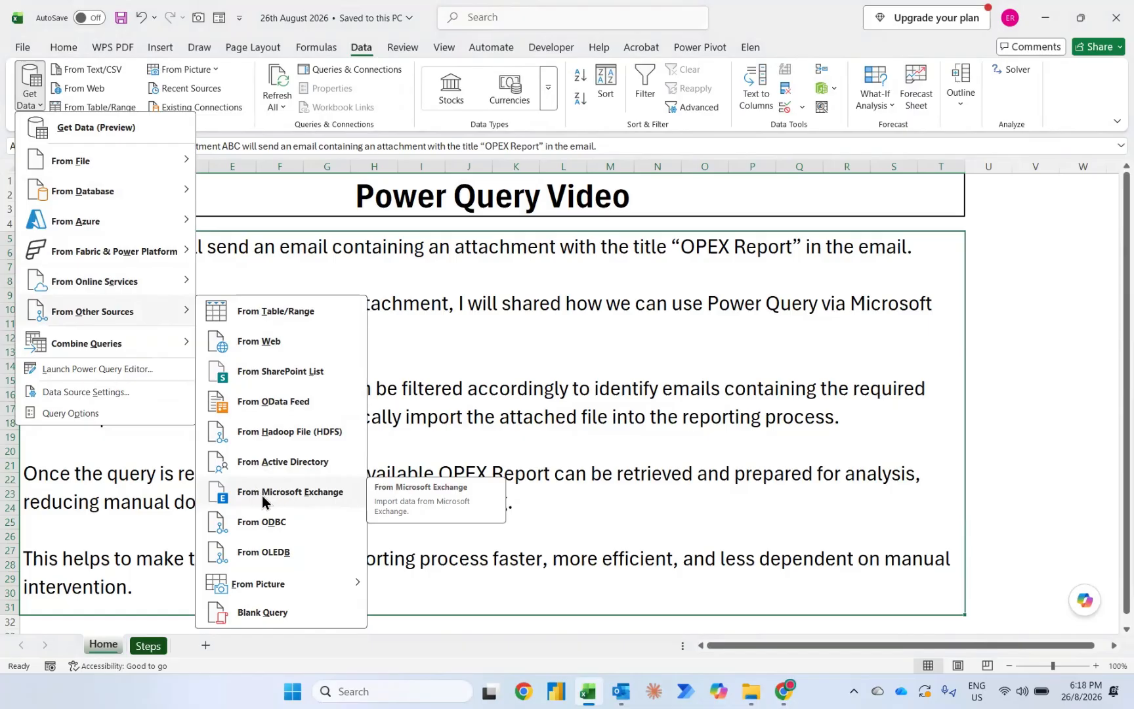
{"action": "left_click", "coordinate": [455, 370]}
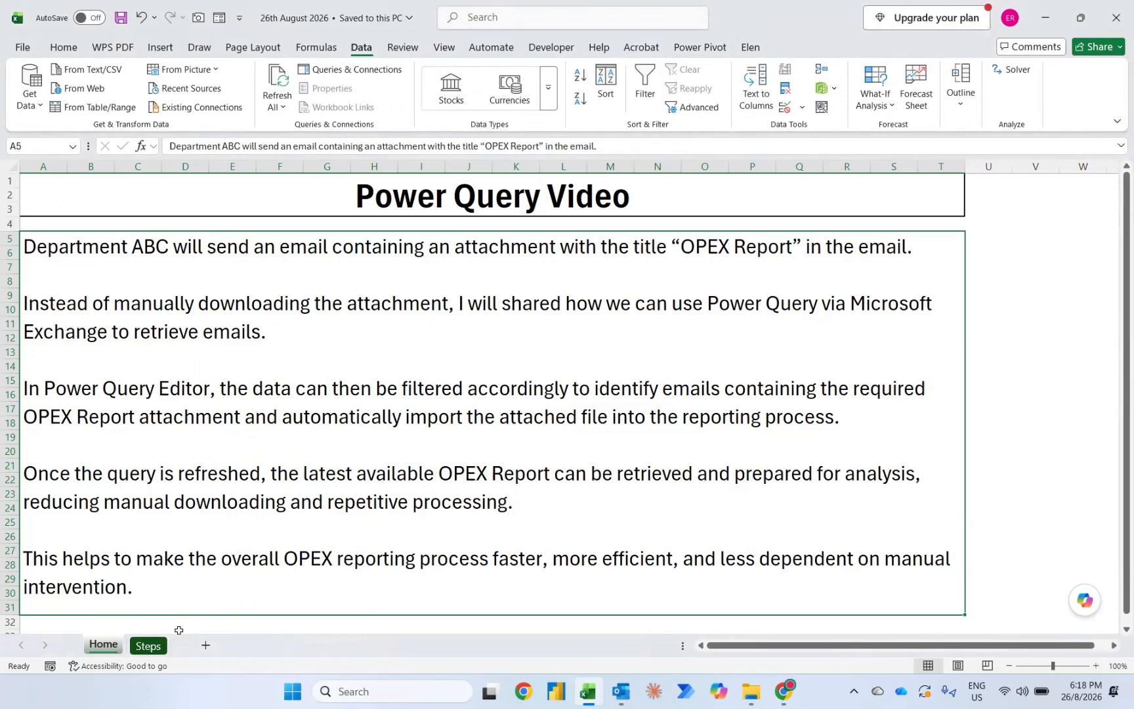
Step: Switch to the Steps worksheet
{"action": "left_click", "coordinate": [151, 642]}
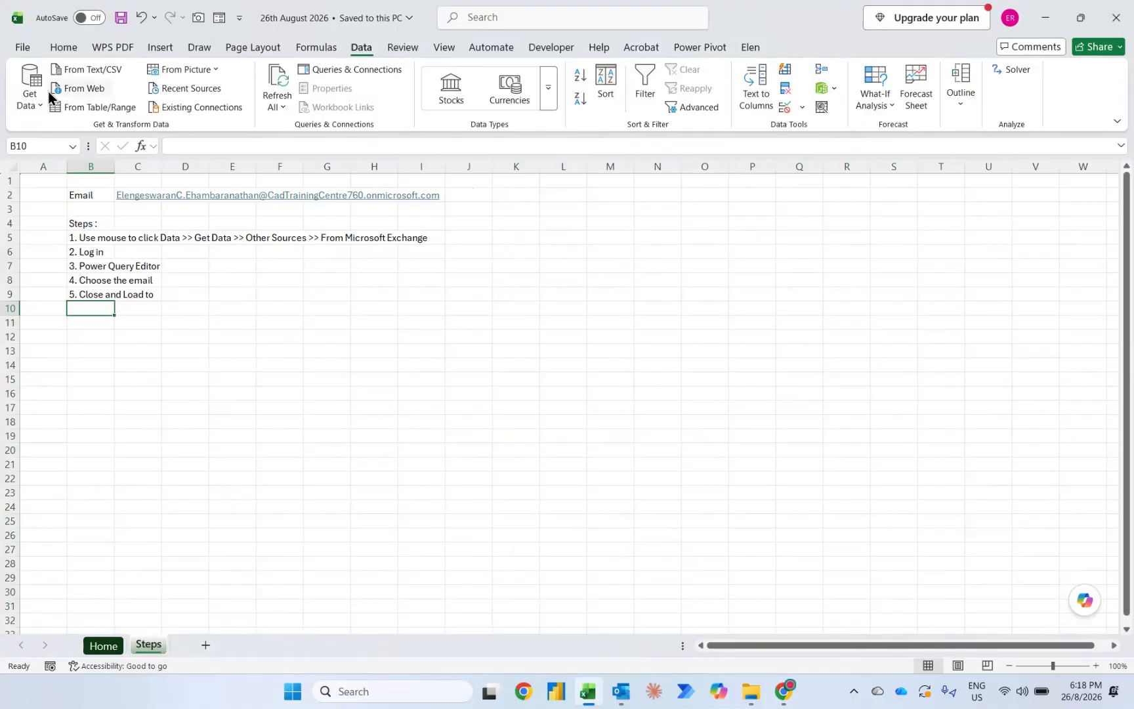
{"action": "left_click", "coordinate": [19, 102]}
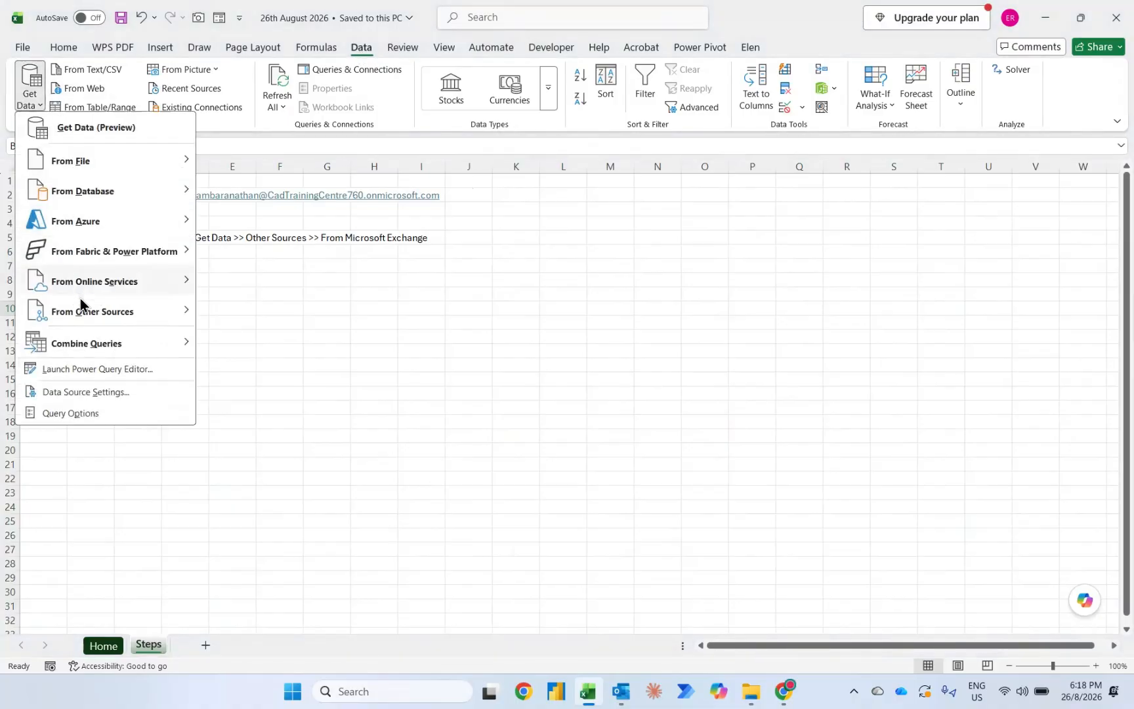
{"action": "mouse_move", "coordinate": [79, 320]}
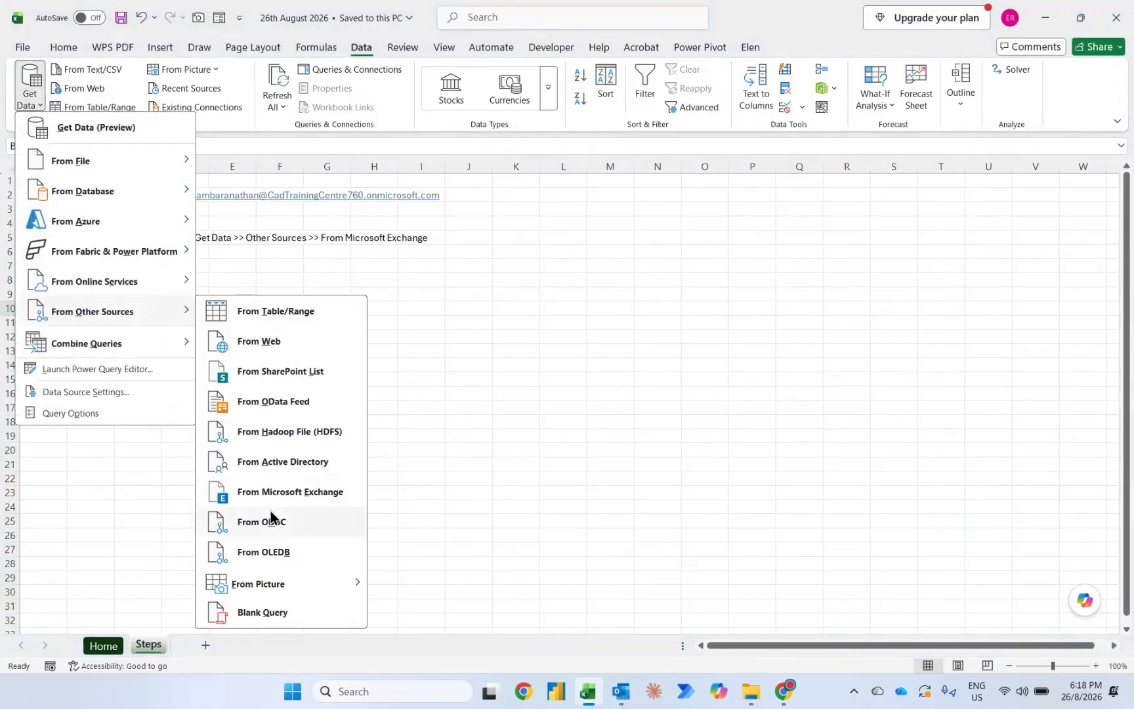
{"action": "left_click", "coordinate": [455, 438]}
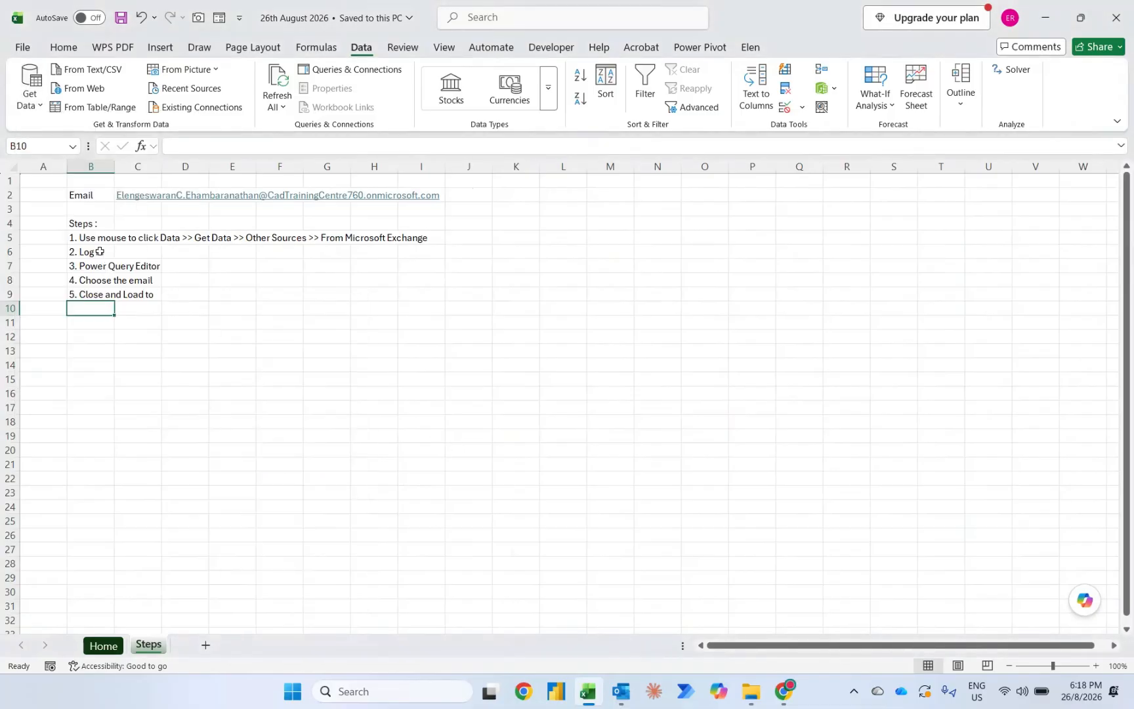
{"action": "left_click", "coordinate": [31, 95]}
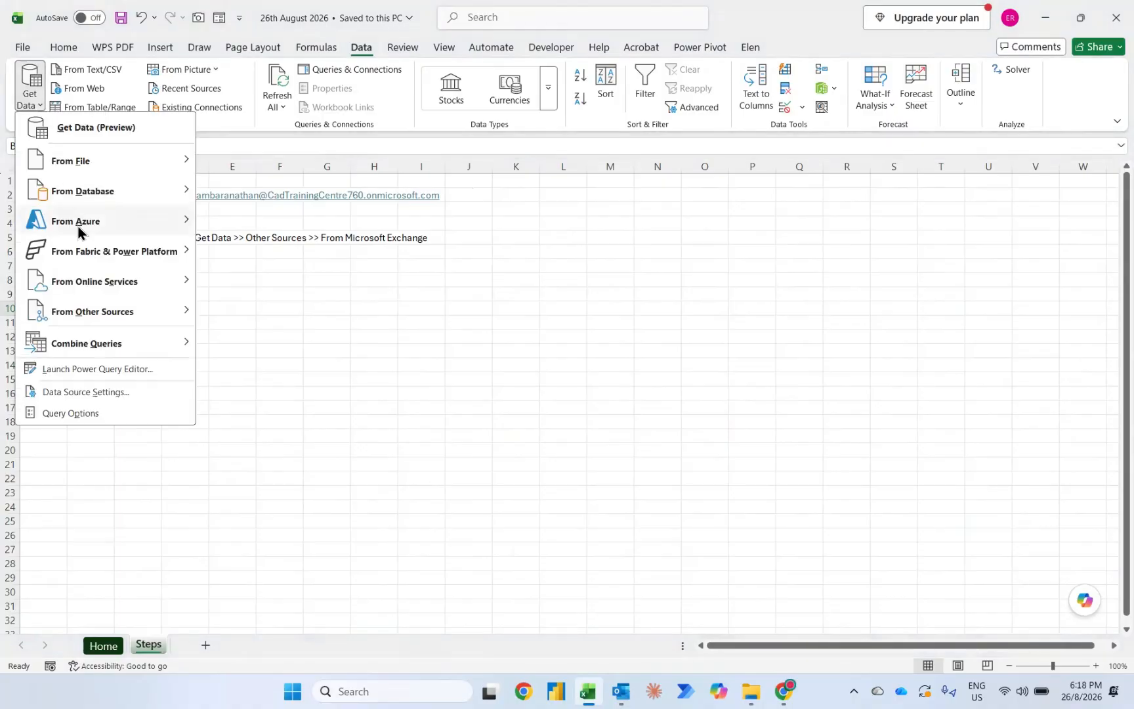
{"action": "mouse_move", "coordinate": [105, 307]}
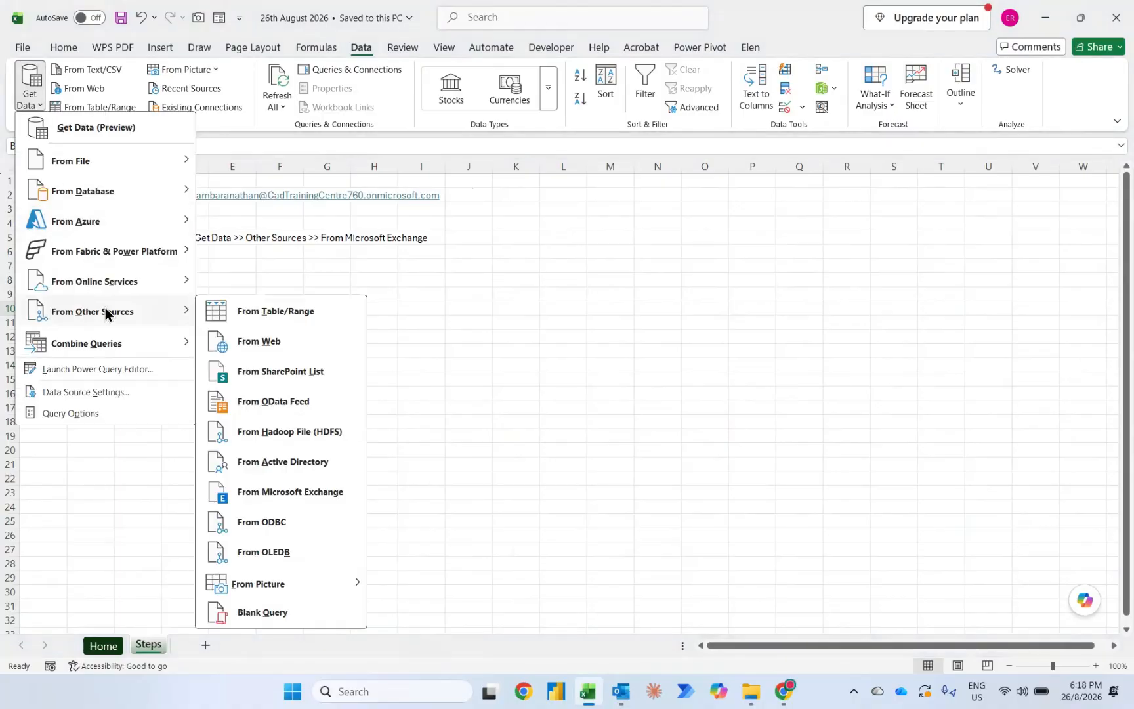
{"action": "left_click", "coordinate": [273, 494]}
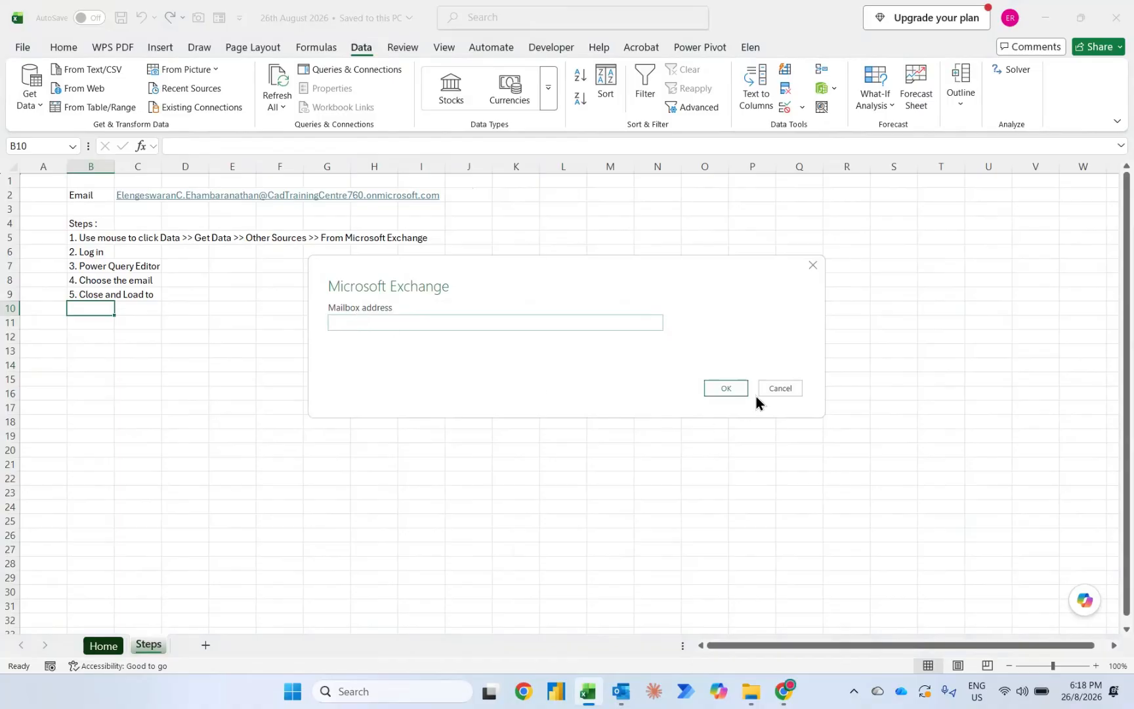
{"action": "left_click", "coordinate": [779, 388]}
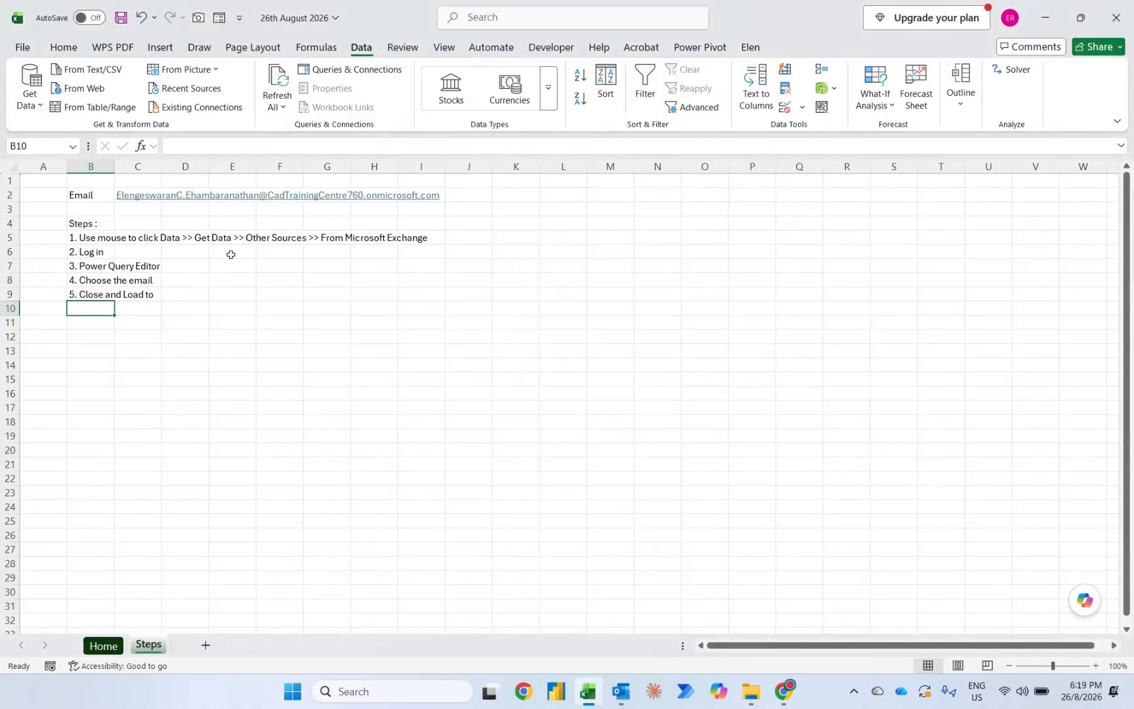
Step: Copy the mailbox email address text from cell C2 of the Steps sheet
{"action": "key", "text": "Up"}
{"action": "key", "text": "Up"}
{"action": "key", "text": "Up"}
{"action": "key", "text": "Up"}
{"action": "key", "text": "Up"}
{"action": "key", "text": "Up"}
{"action": "key", "text": "Up"}
{"action": "key", "text": "Up"}
{"action": "key", "text": "Right"}
{"action": "key", "text": "F2"}
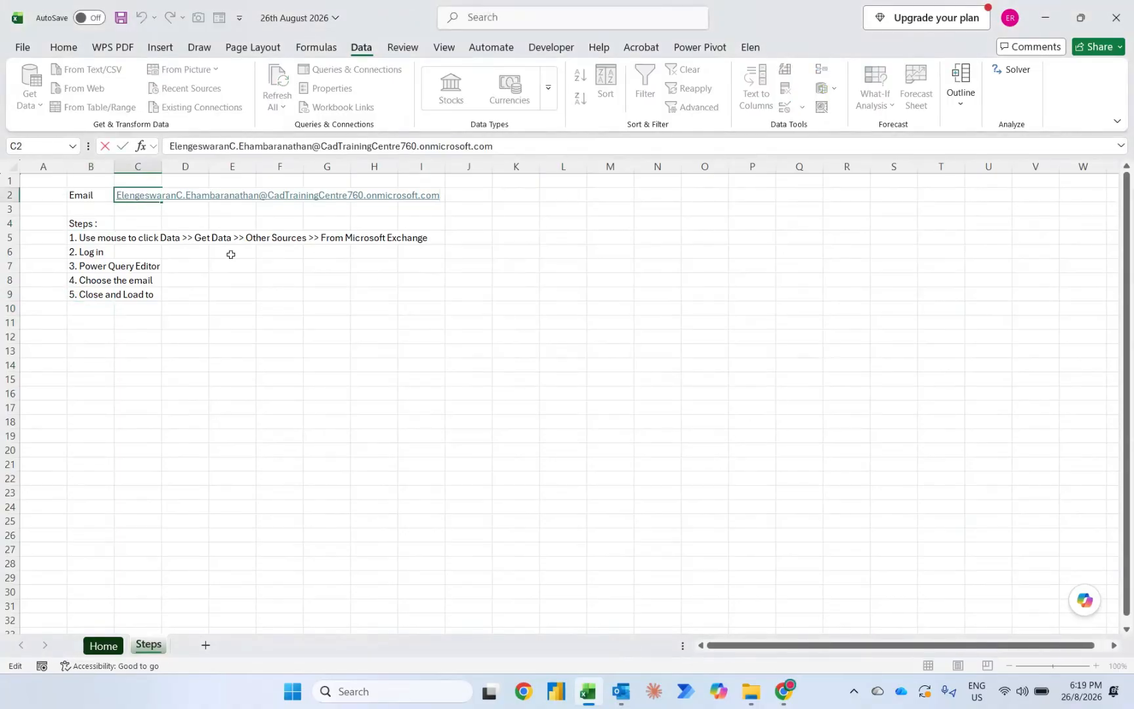
{"action": "key", "text": "shift+Home"}
{"action": "key", "text": "ctrl+c"}
{"action": "key", "text": "Return"}
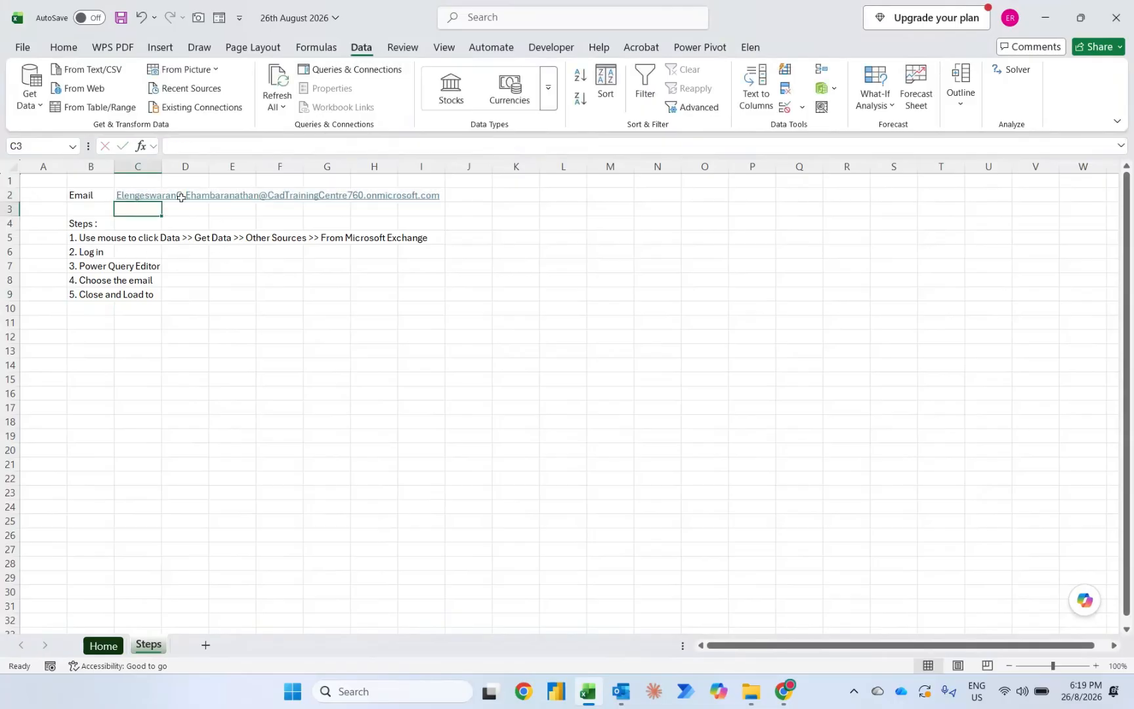
Step: Connect to Microsoft Exchange with the copied mailbox address and open its Mail table for transformation in Power Query Editor
{"action": "left_click", "coordinate": [24, 104]}
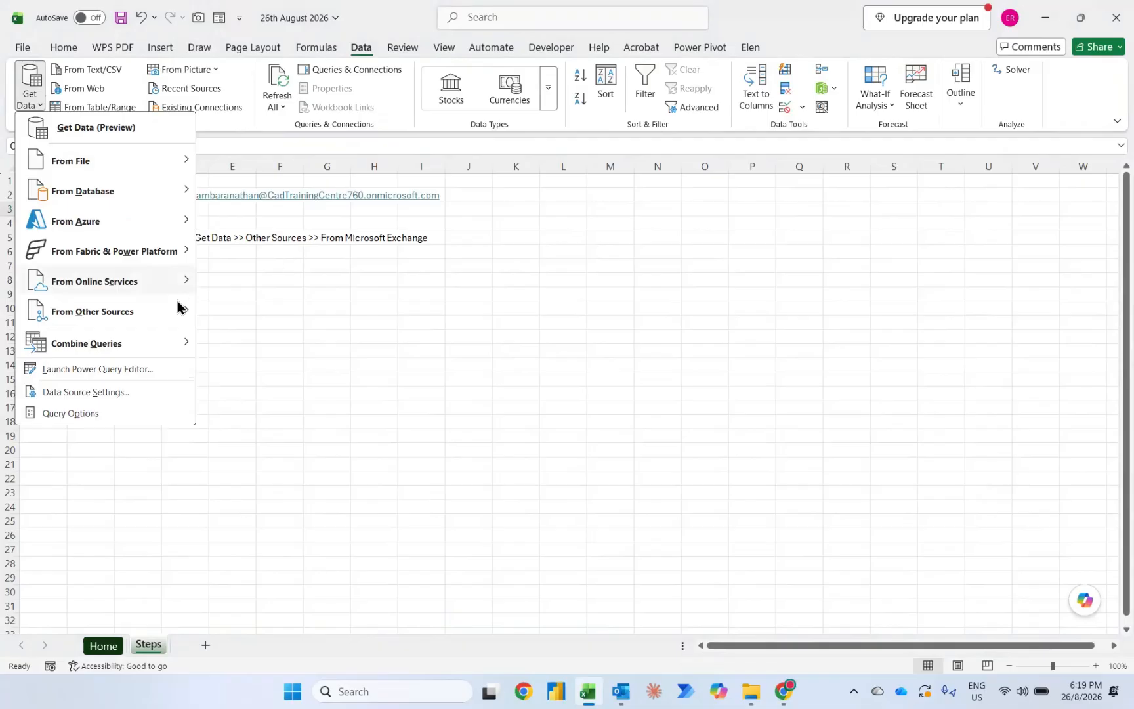
{"action": "mouse_move", "coordinate": [135, 318]}
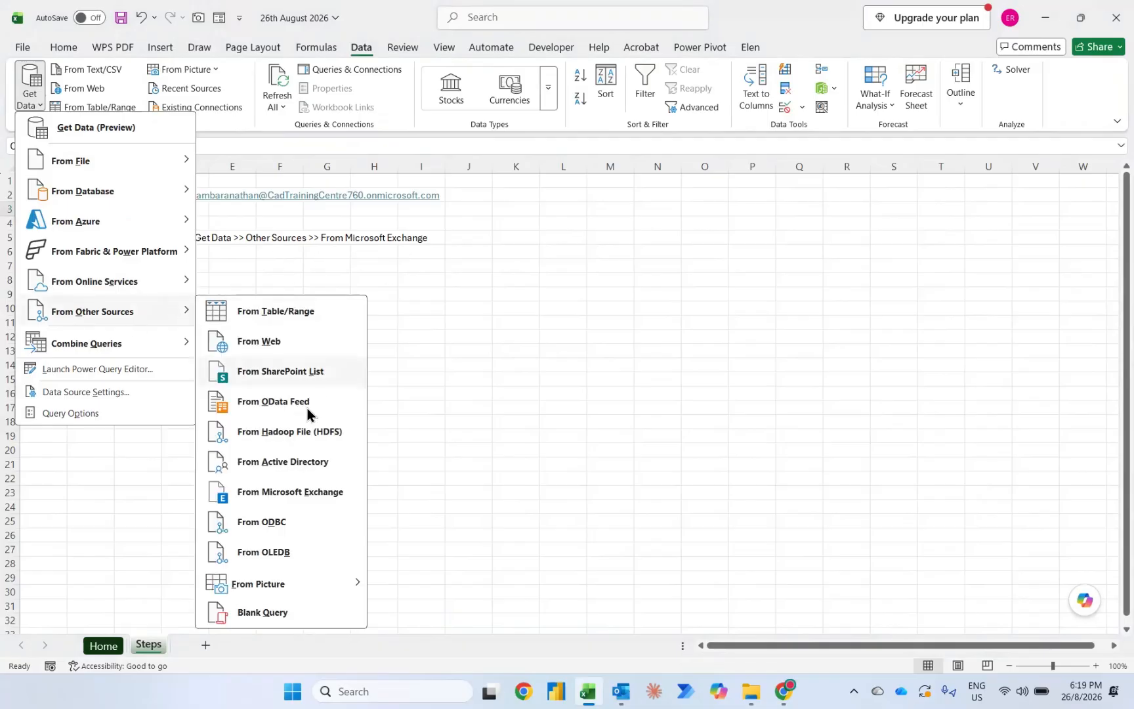
{"action": "left_click", "coordinate": [263, 490]}
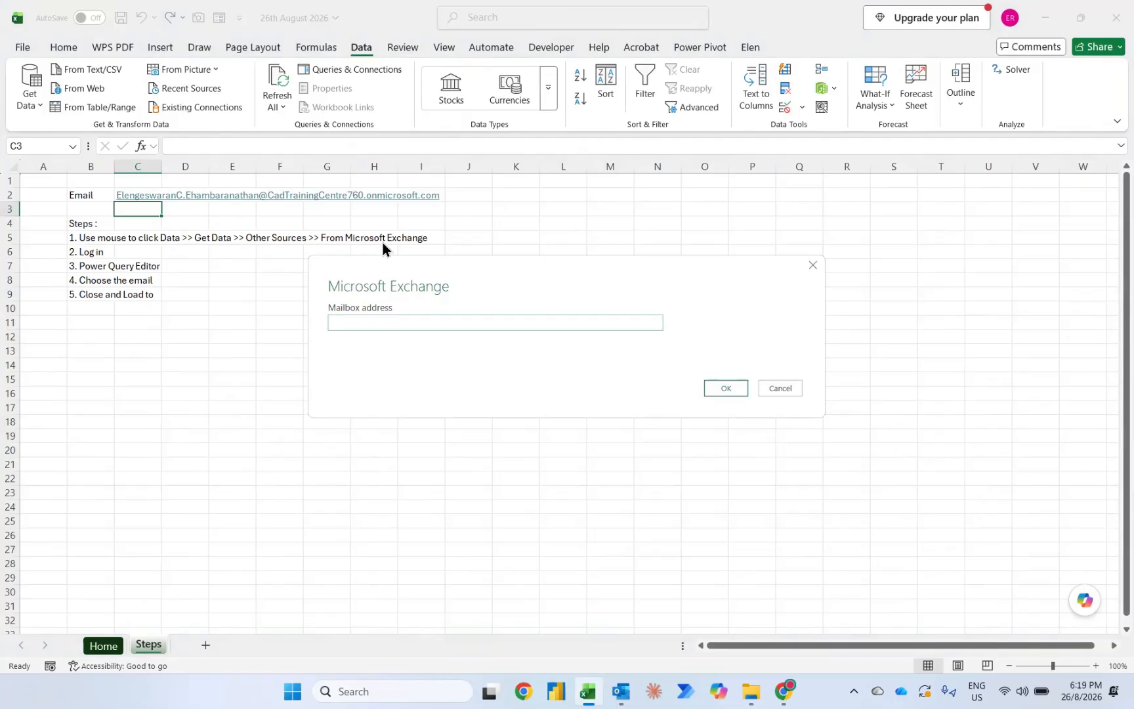
{"action": "left_click", "coordinate": [346, 325]}
{"action": "key", "text": "ctrl+v"}
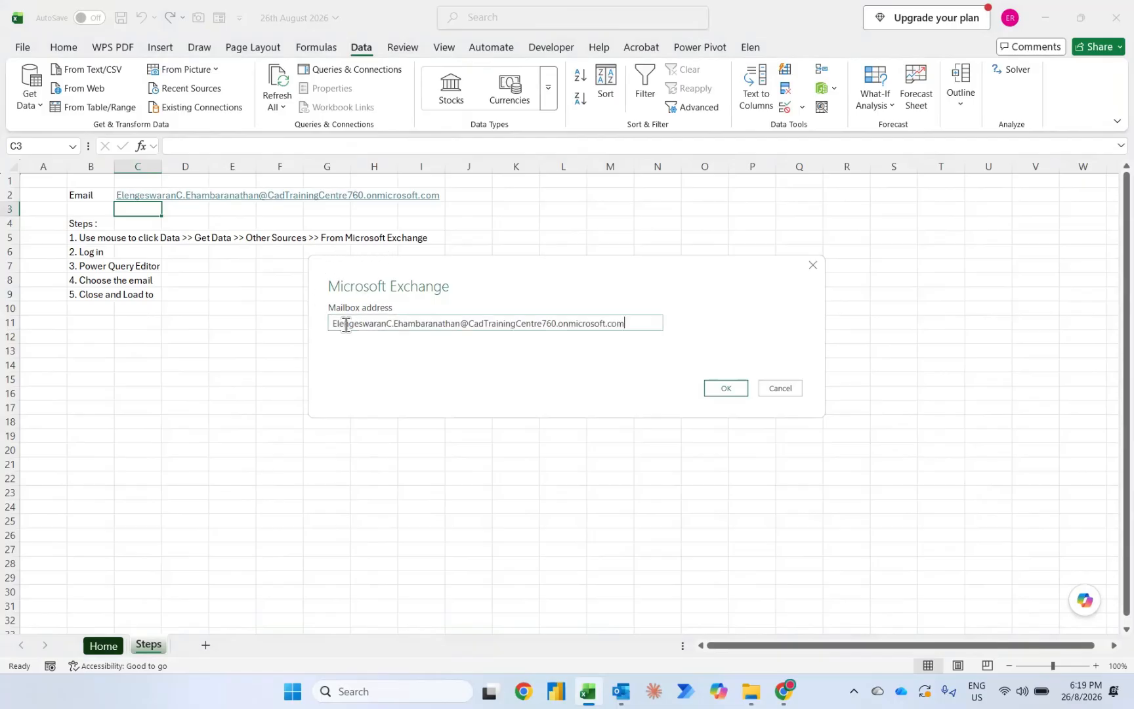
{"action": "left_click", "coordinate": [715, 386]}
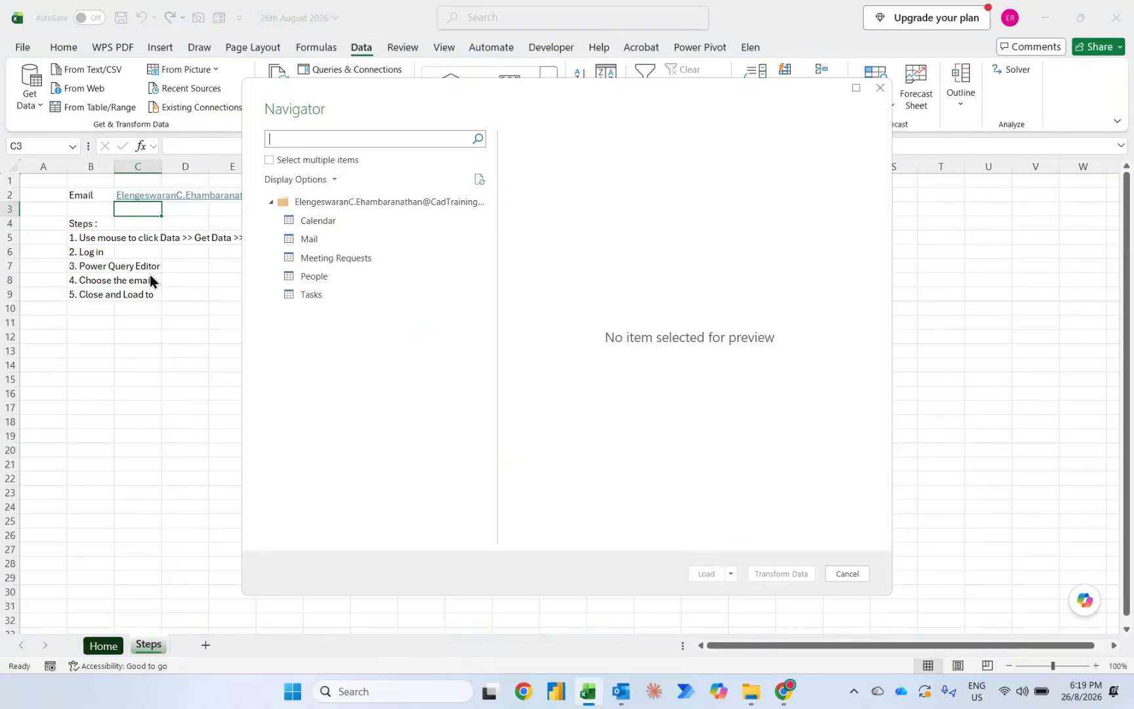
{"action": "left_click", "coordinate": [319, 242]}
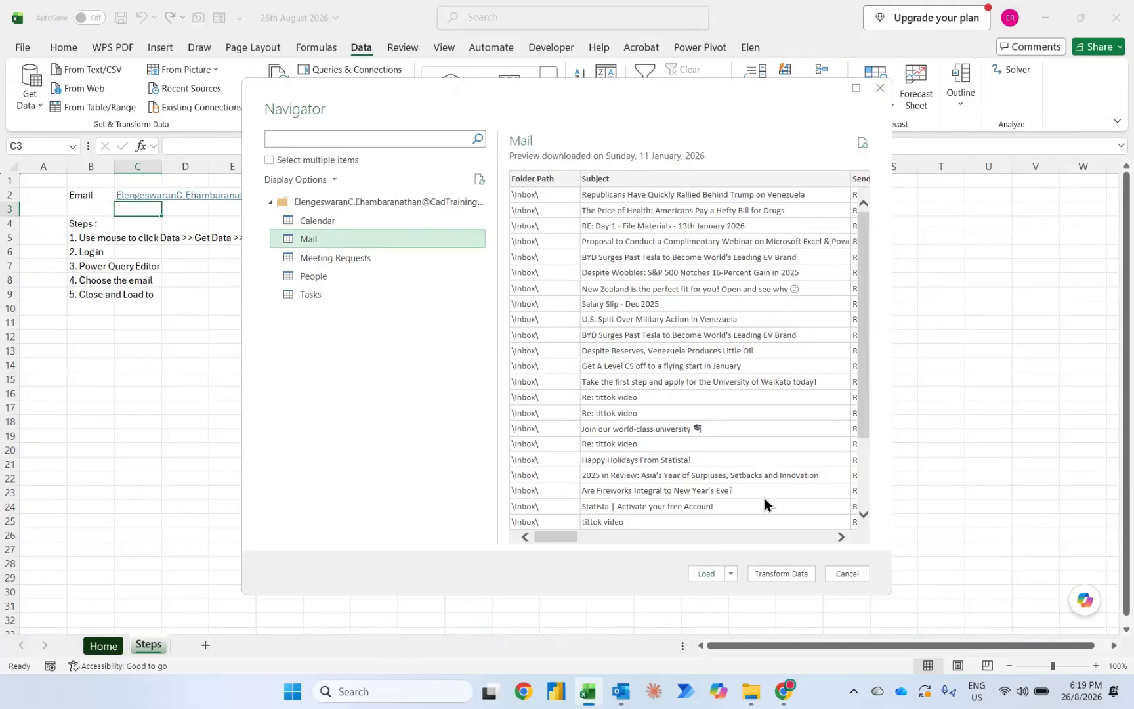
{"action": "left_click", "coordinate": [783, 573]}
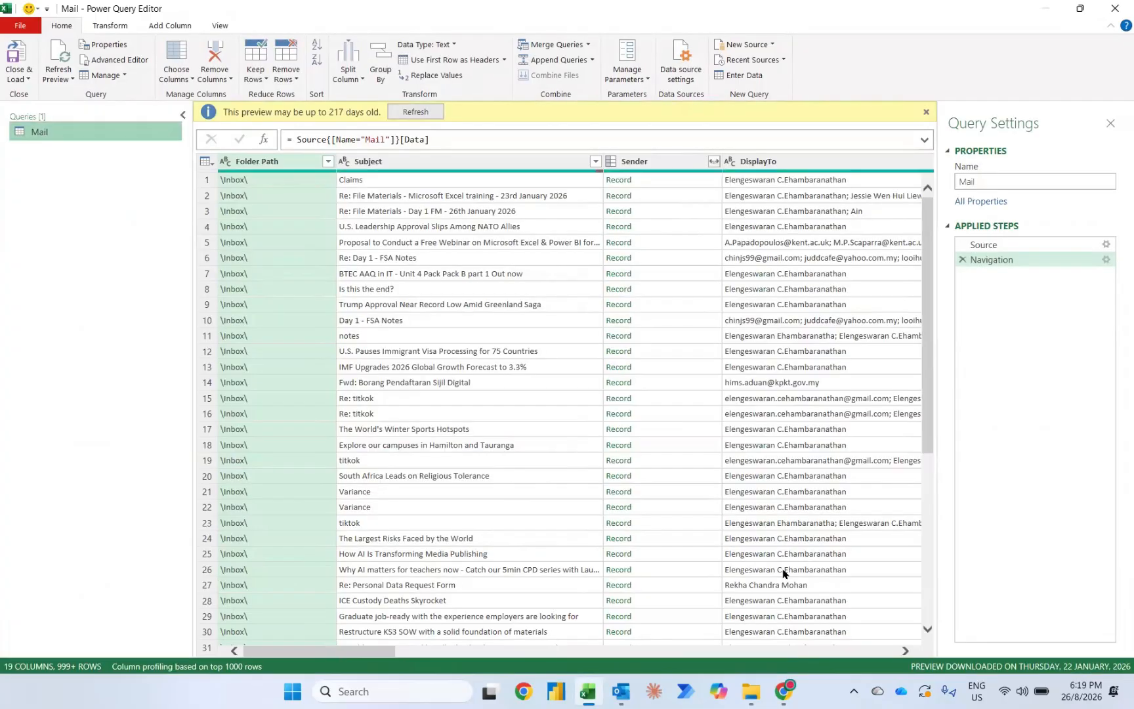
Step: Filter the HasAttachments column of the Mail query to keep only TRUE rows
{"action": "scroll", "coordinate": [797, 354], "scroll_direction": "right", "scroll_amount": 10}
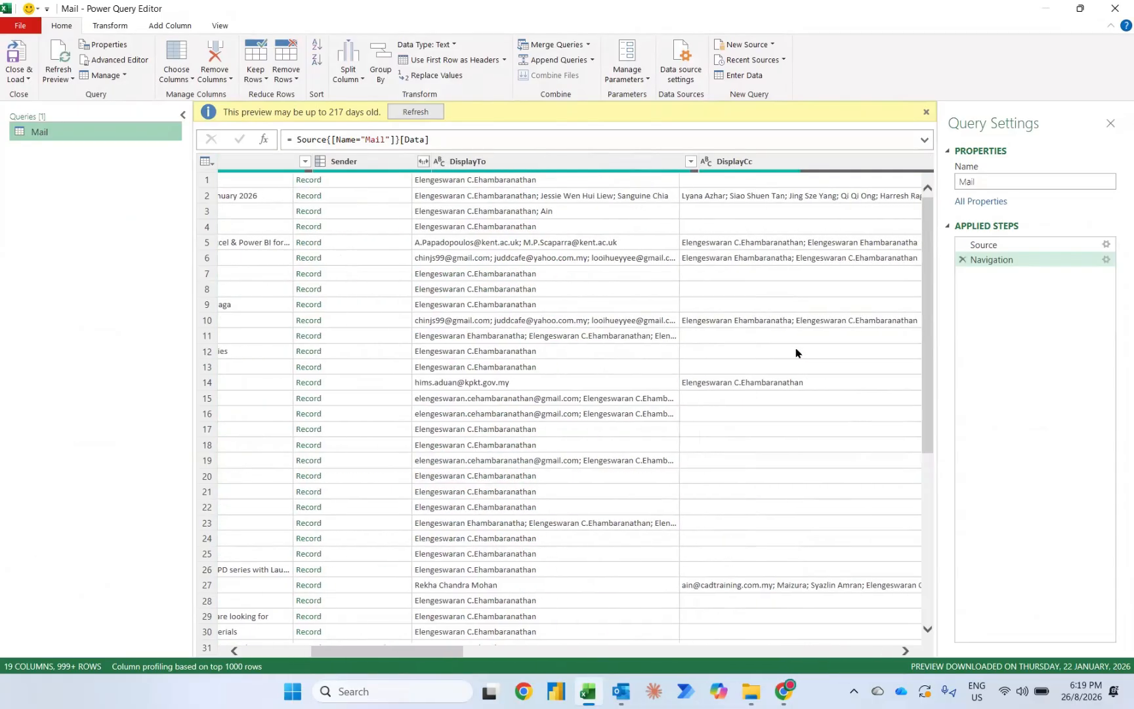
{"action": "scroll", "coordinate": [797, 354], "scroll_direction": "right", "scroll_amount": 8}
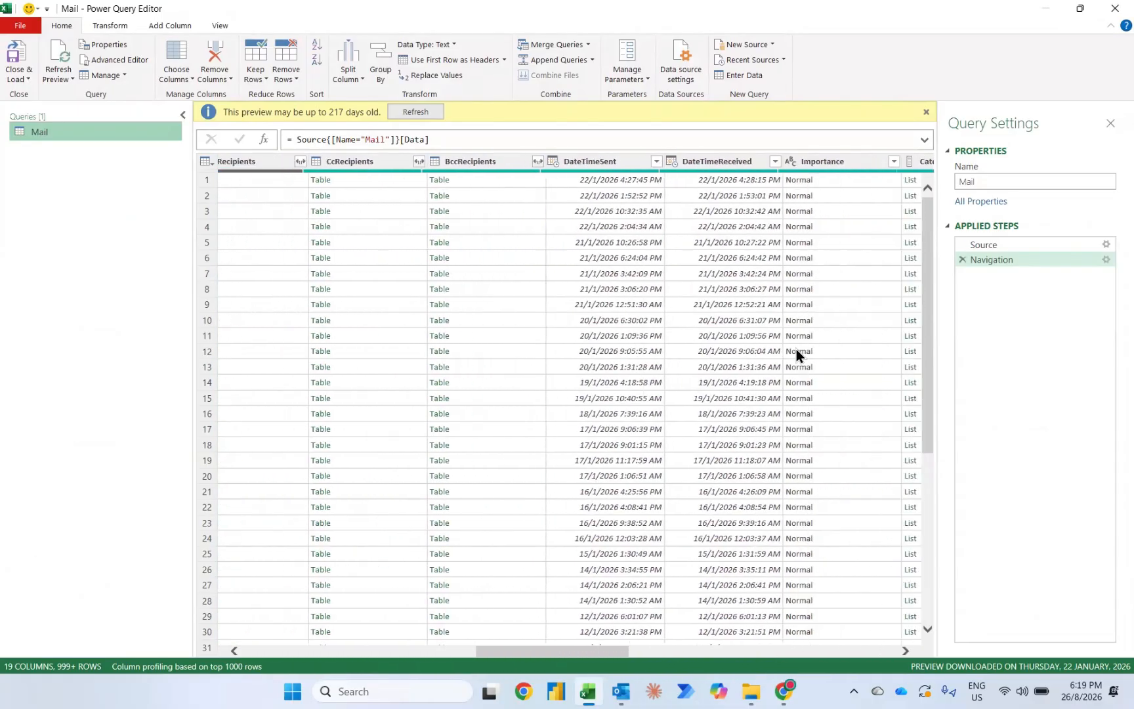
{"action": "scroll", "coordinate": [797, 350], "scroll_direction": "right", "scroll_amount": 2}
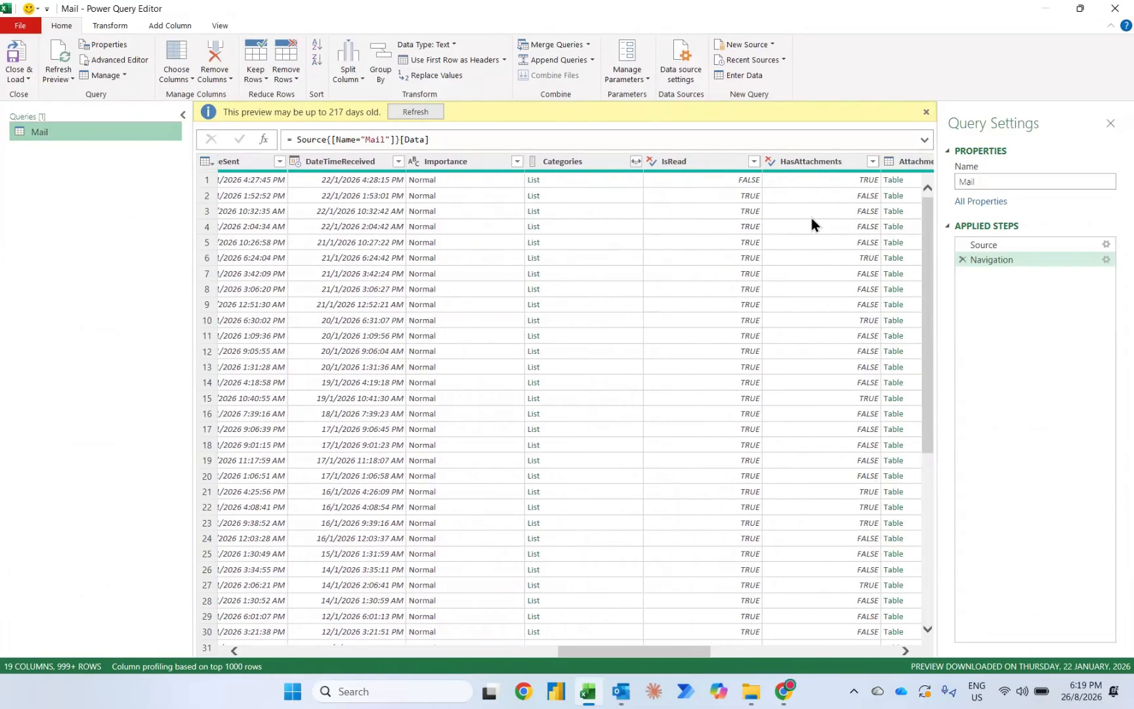
{"action": "left_click", "coordinate": [873, 162]}
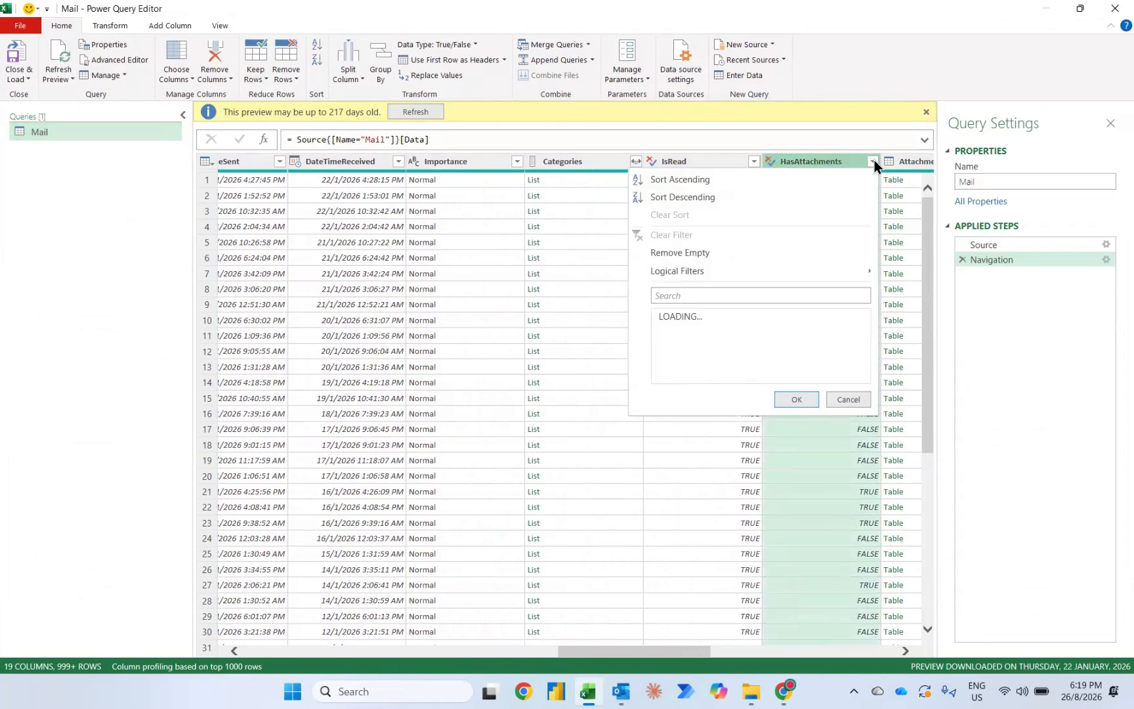
{"action": "left_click", "coordinate": [665, 317]}
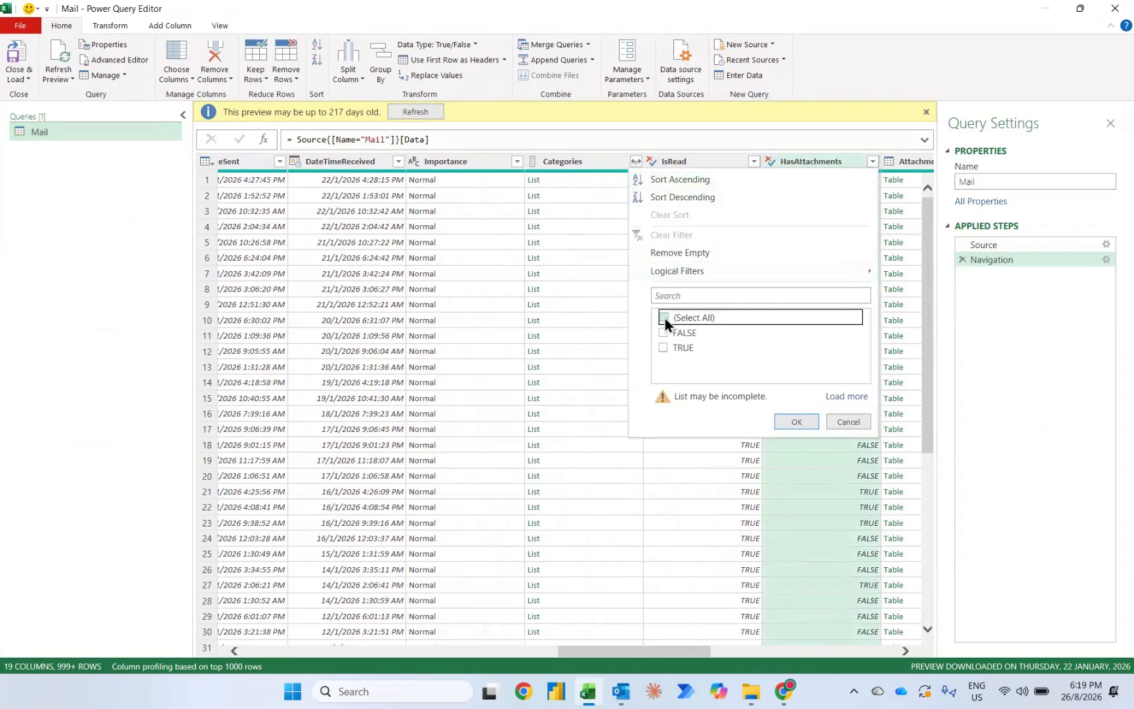
{"action": "left_click", "coordinate": [664, 347]}
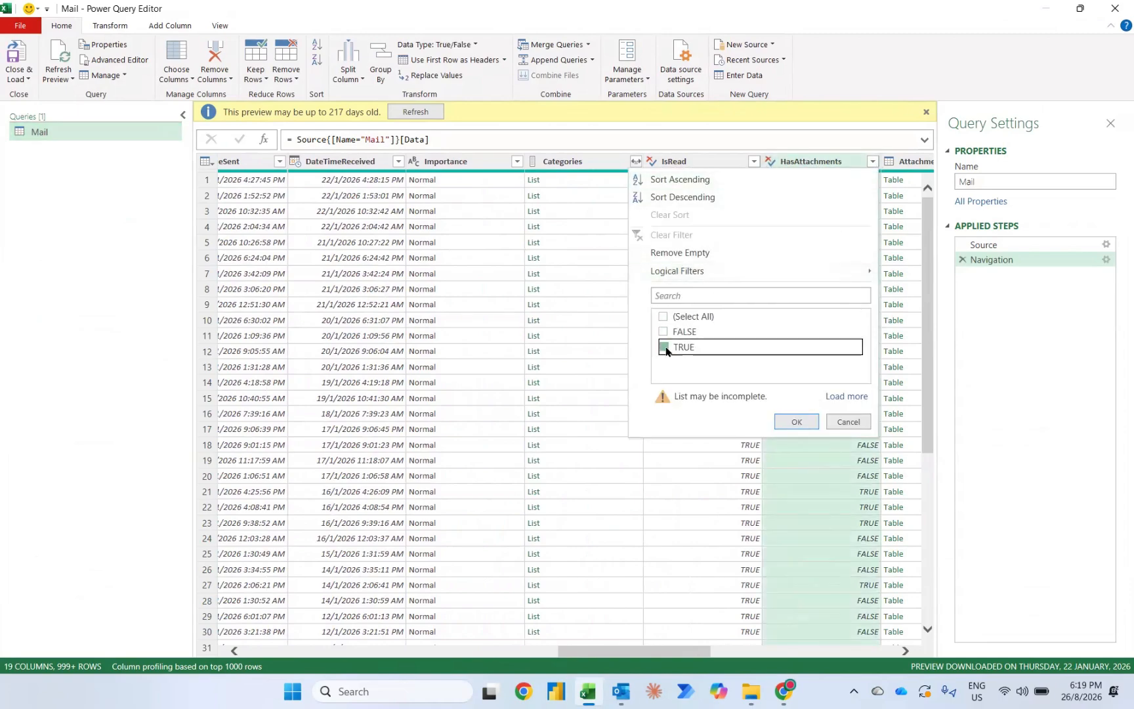
{"action": "left_click", "coordinate": [793, 422]}
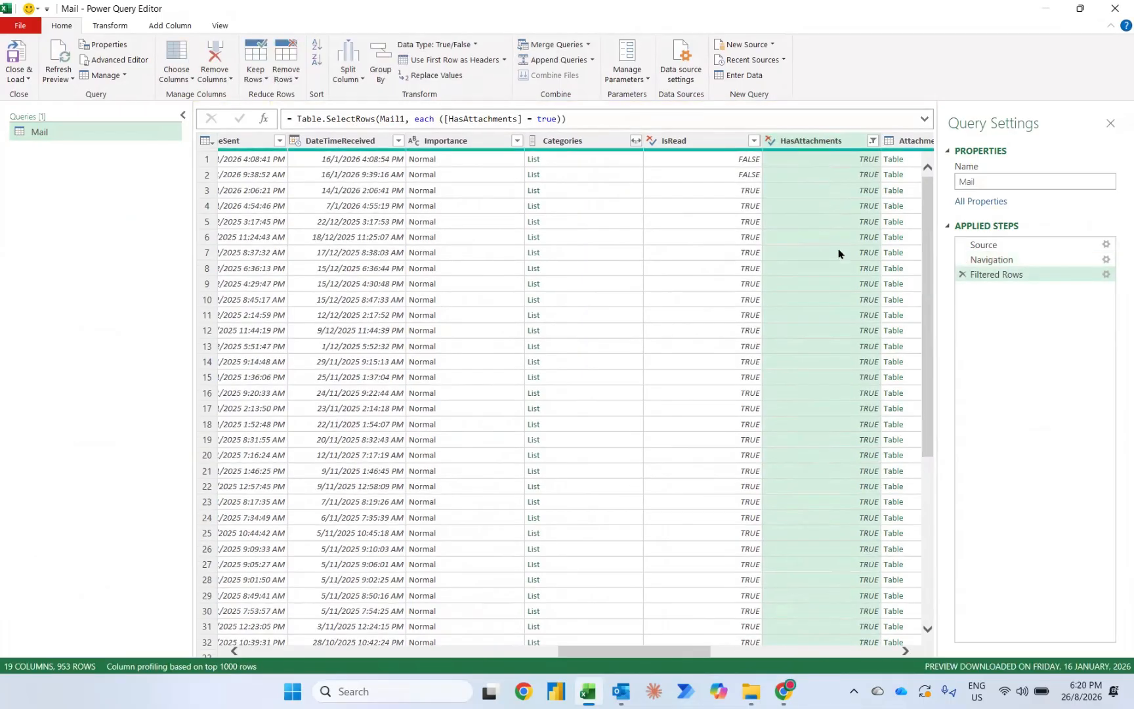
Step: Filter the Mail query's Subject column to rows containing "OPEX" and refresh the preview
{"action": "key", "text": "ctrl+g"}
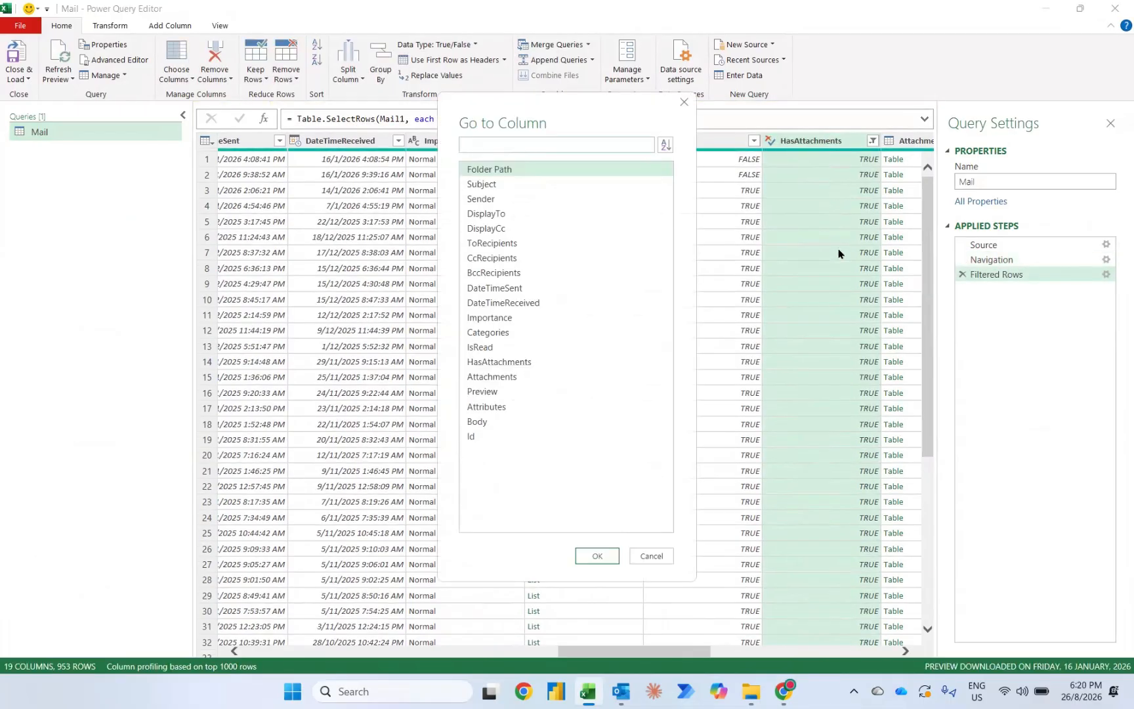
{"action": "left_click", "coordinate": [512, 185]}
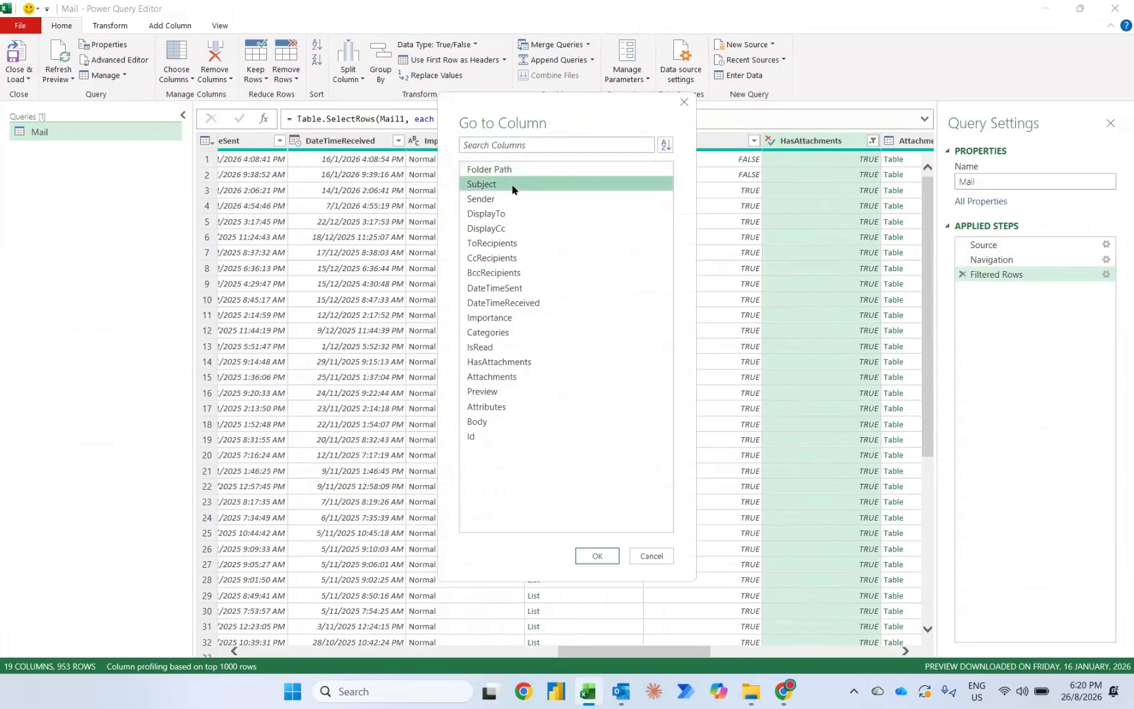
{"action": "left_click", "coordinate": [594, 554]}
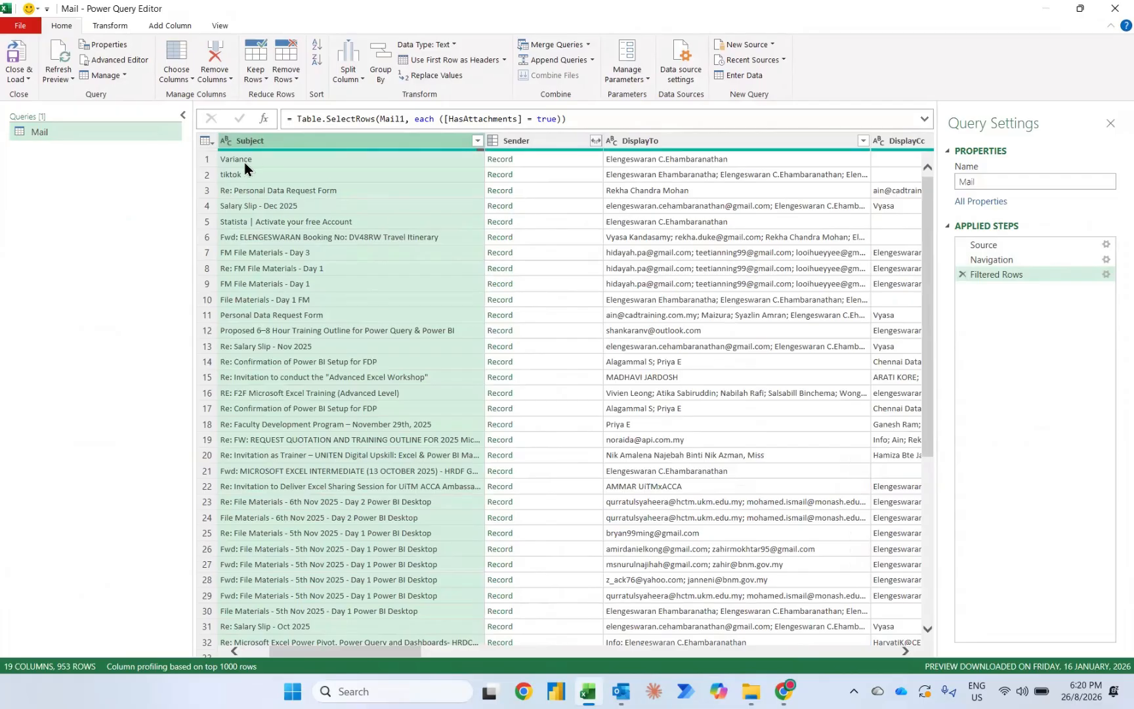
{"action": "left_click", "coordinate": [478, 140]}
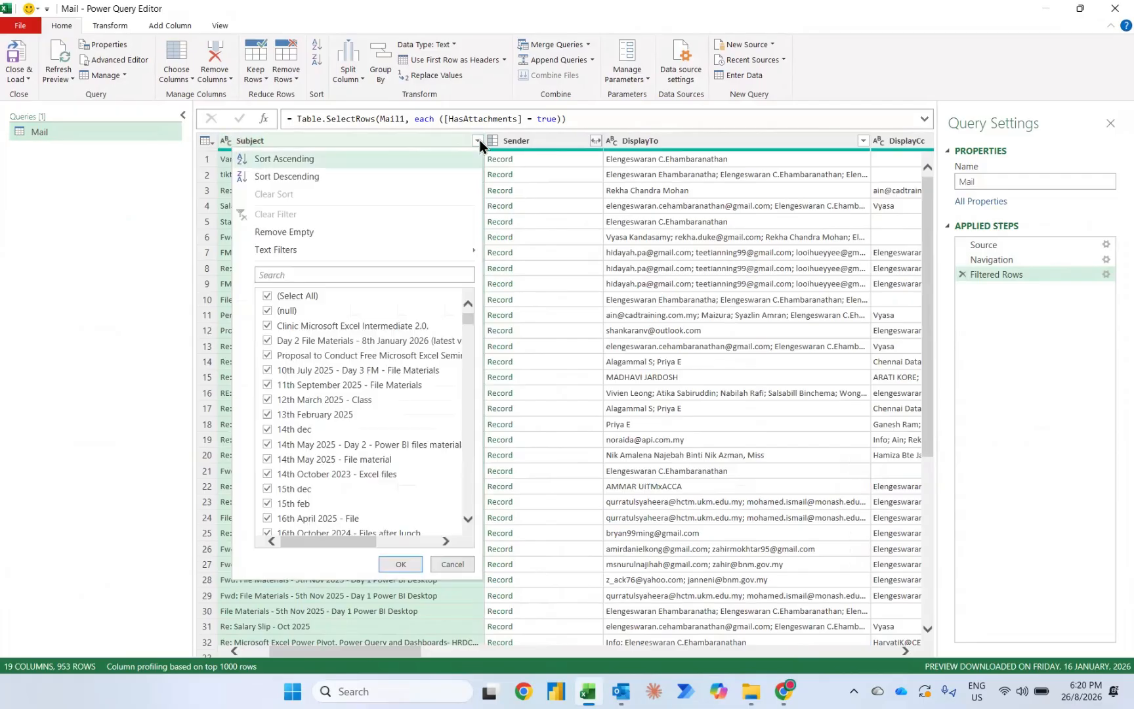
{"action": "mouse_move", "coordinate": [377, 257]}
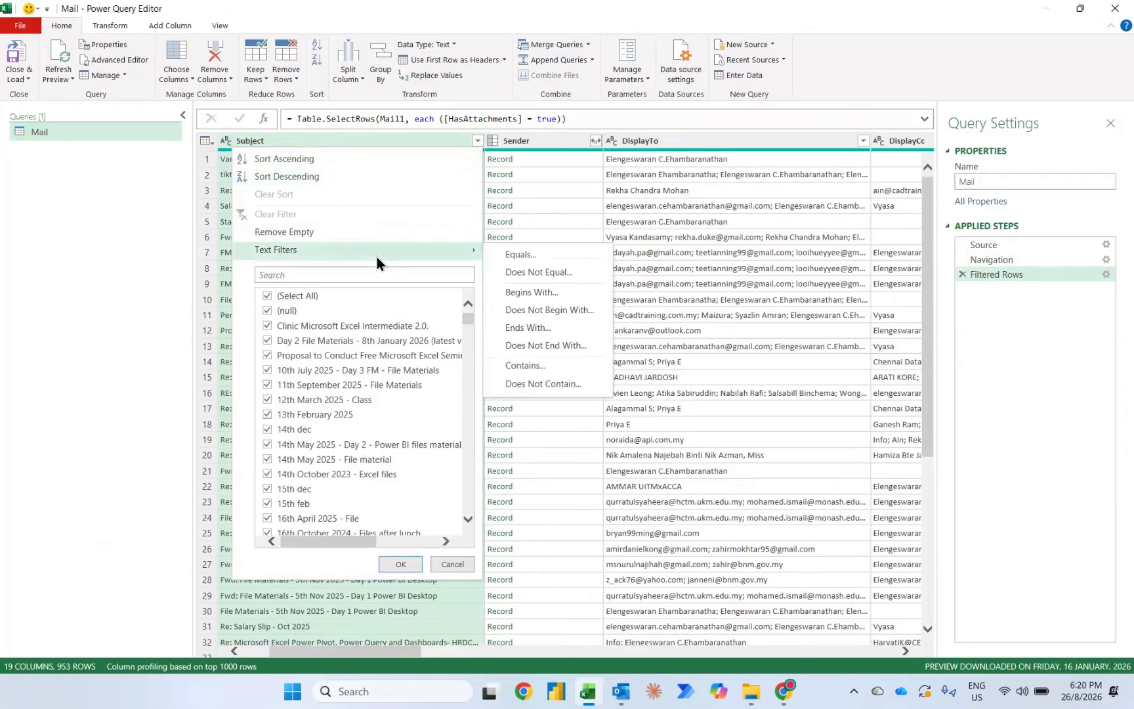
{"action": "left_click", "coordinate": [515, 371]}
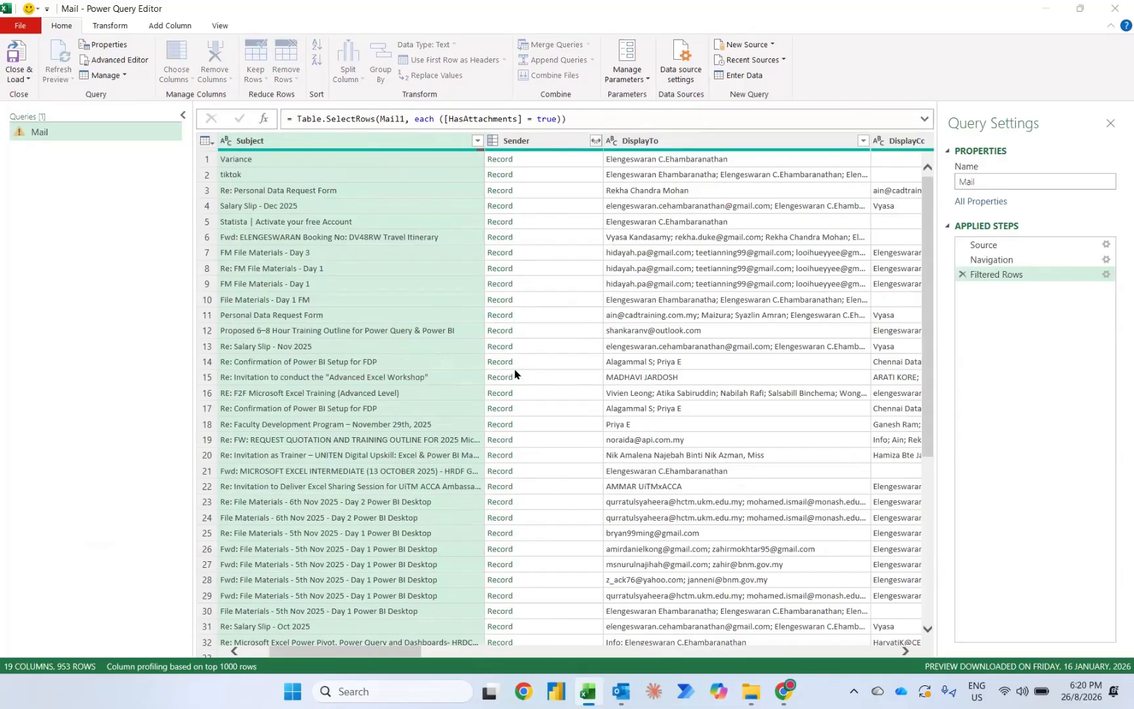
{"action": "left_click", "coordinate": [481, 340]}
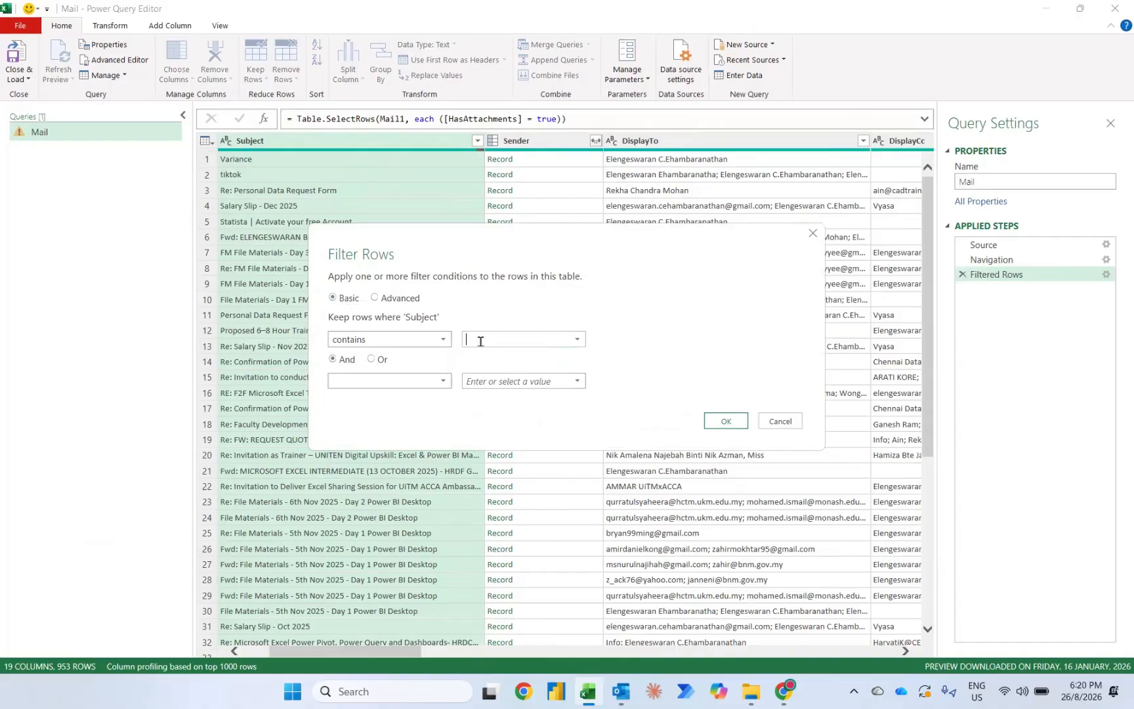
{"action": "key", "text": "Caps_Lock"}
{"action": "type", "text": "OPEX"}
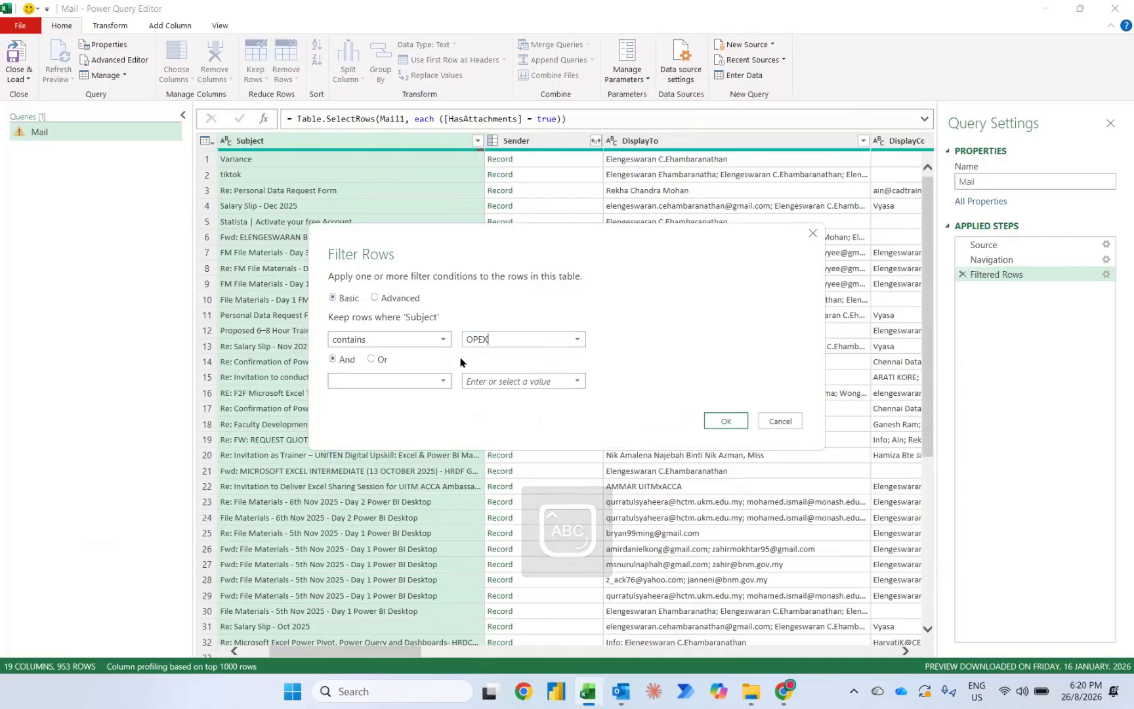
{"action": "left_click", "coordinate": [726, 423]}
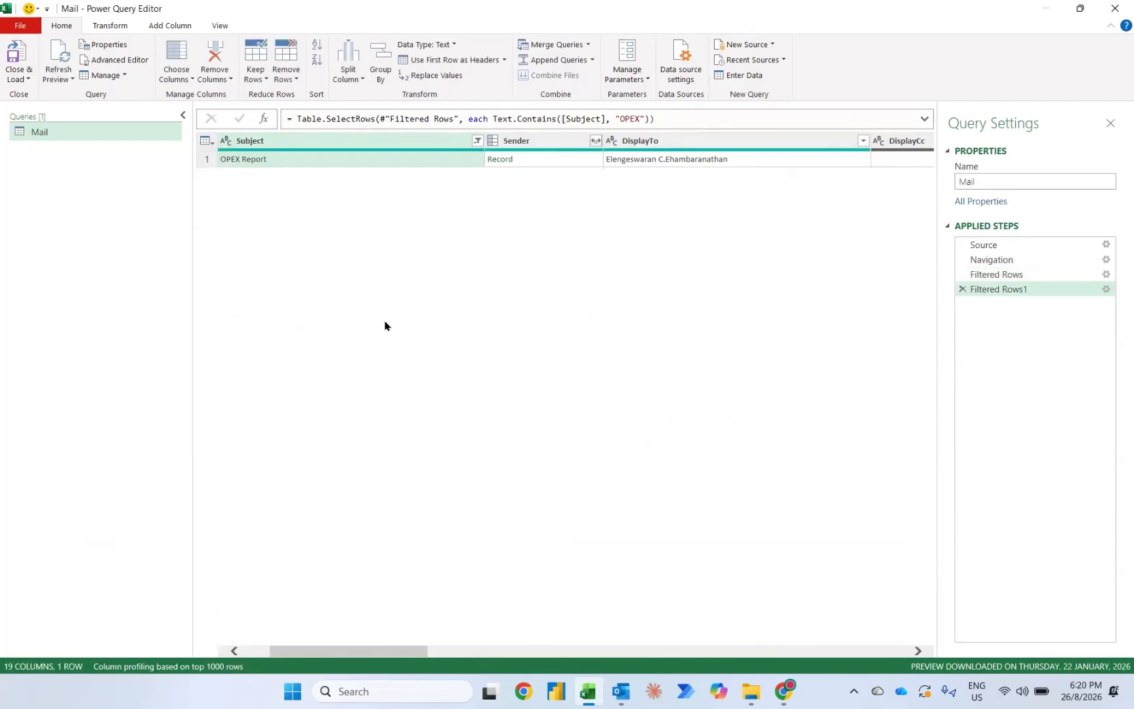
{"action": "scroll", "coordinate": [387, 326], "scroll_direction": "left", "scroll_amount": 1}
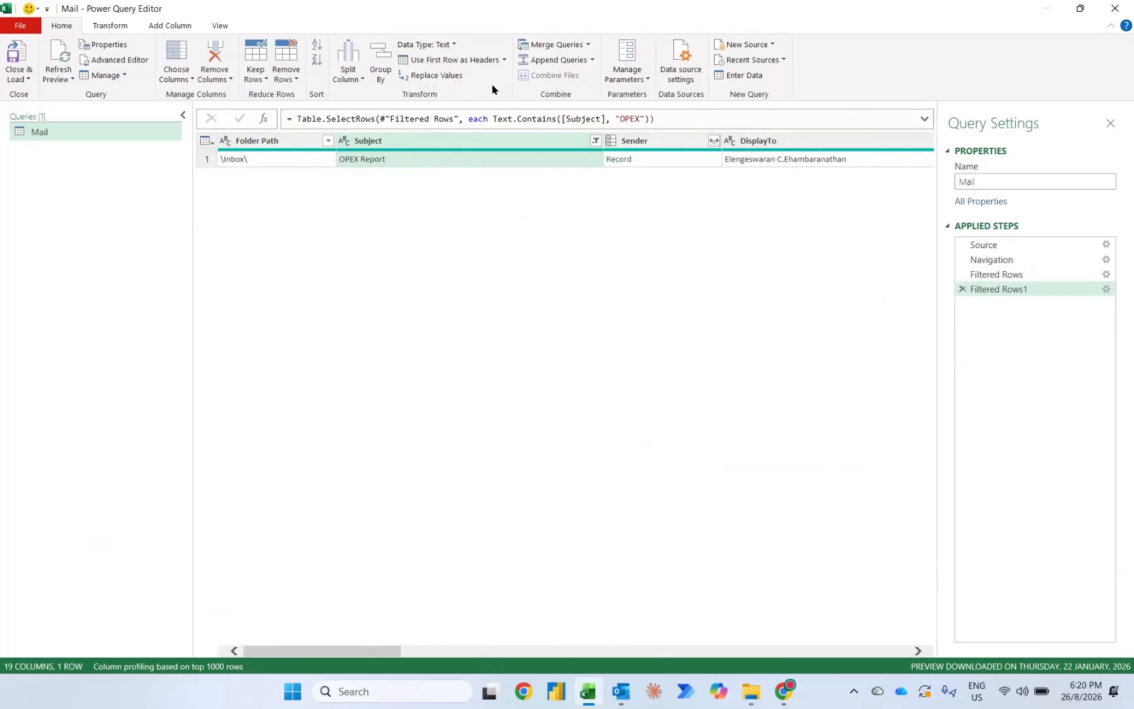
{"action": "left_click", "coordinate": [74, 54]}
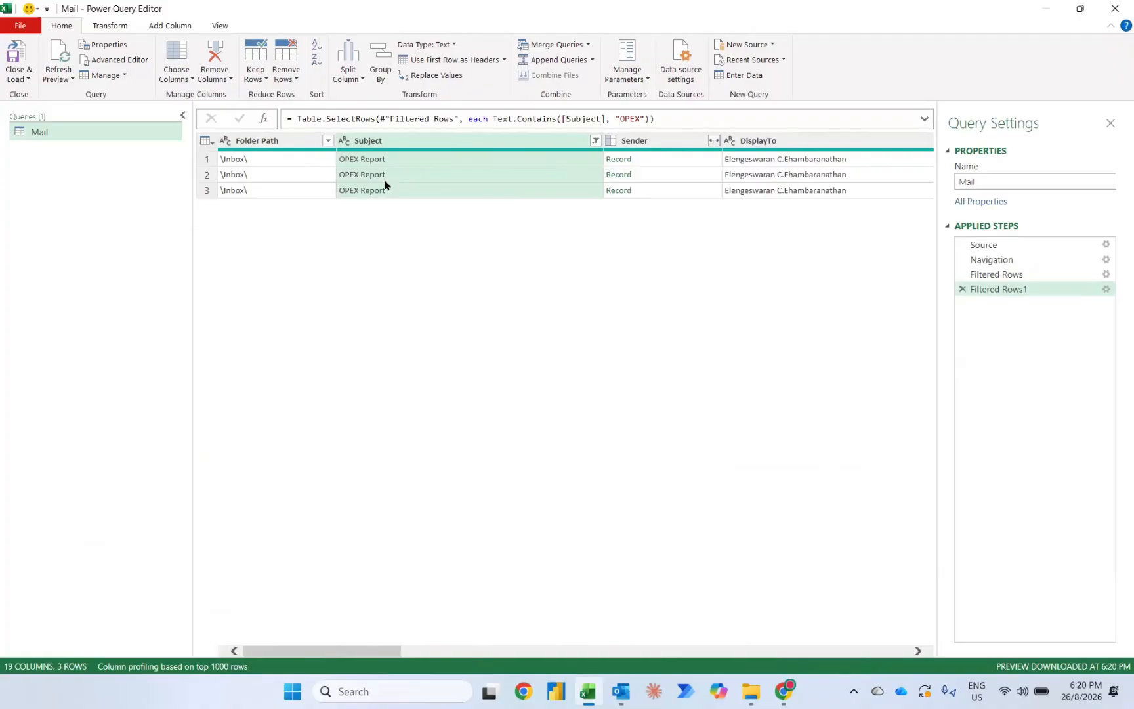
Step: Expand all fields of the Attachments column without the original column name as prefix, and refresh the preview
{"action": "scroll", "coordinate": [688, 232], "scroll_direction": "right", "scroll_amount": 10}
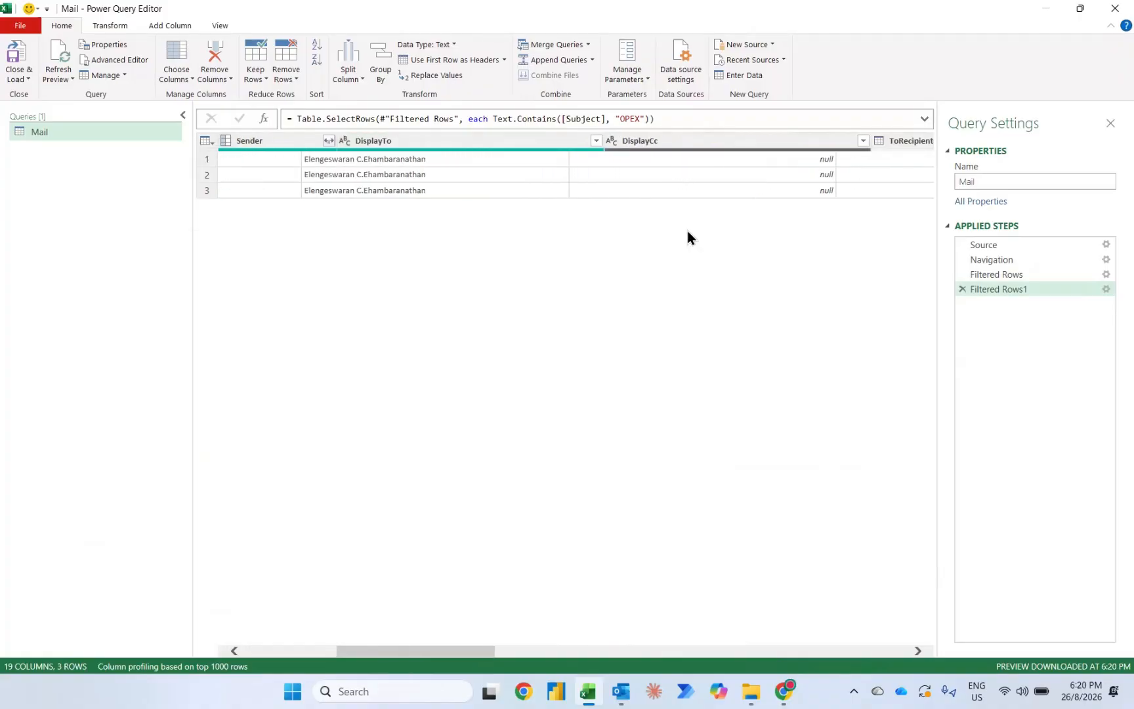
{"action": "scroll", "coordinate": [688, 231], "scroll_direction": "right", "scroll_amount": 10}
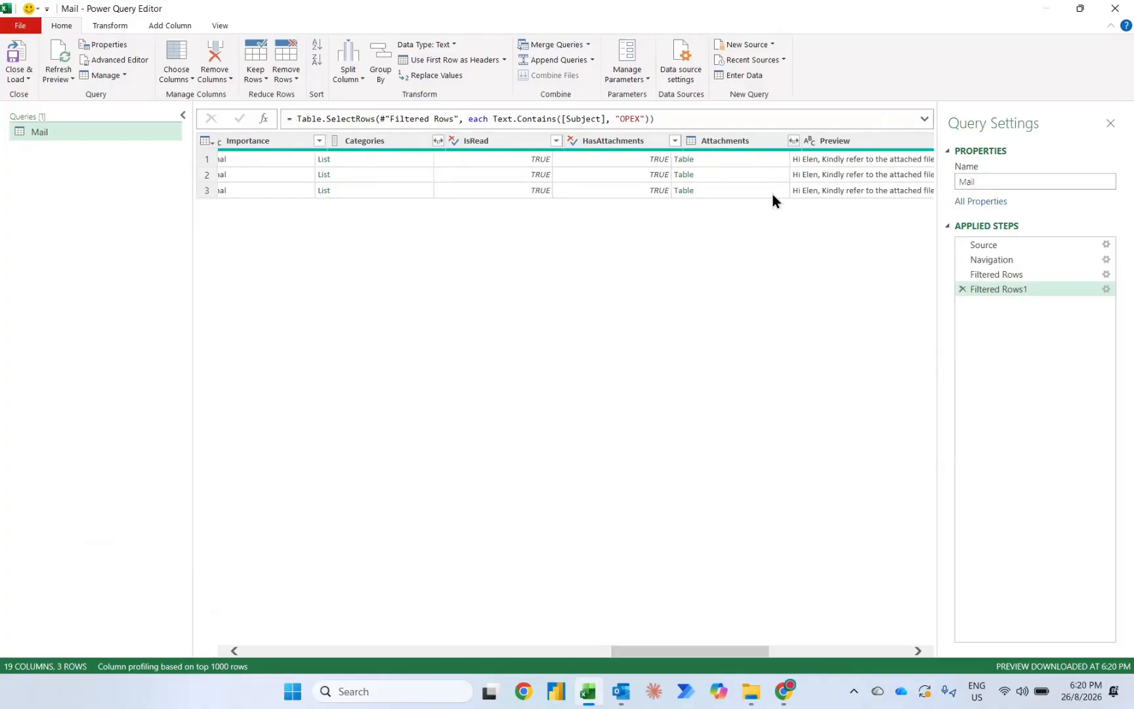
{"action": "scroll", "coordinate": [772, 195], "scroll_direction": "right", "scroll_amount": 5}
{"action": "scroll", "coordinate": [772, 194], "scroll_direction": "right", "scroll_amount": 4}
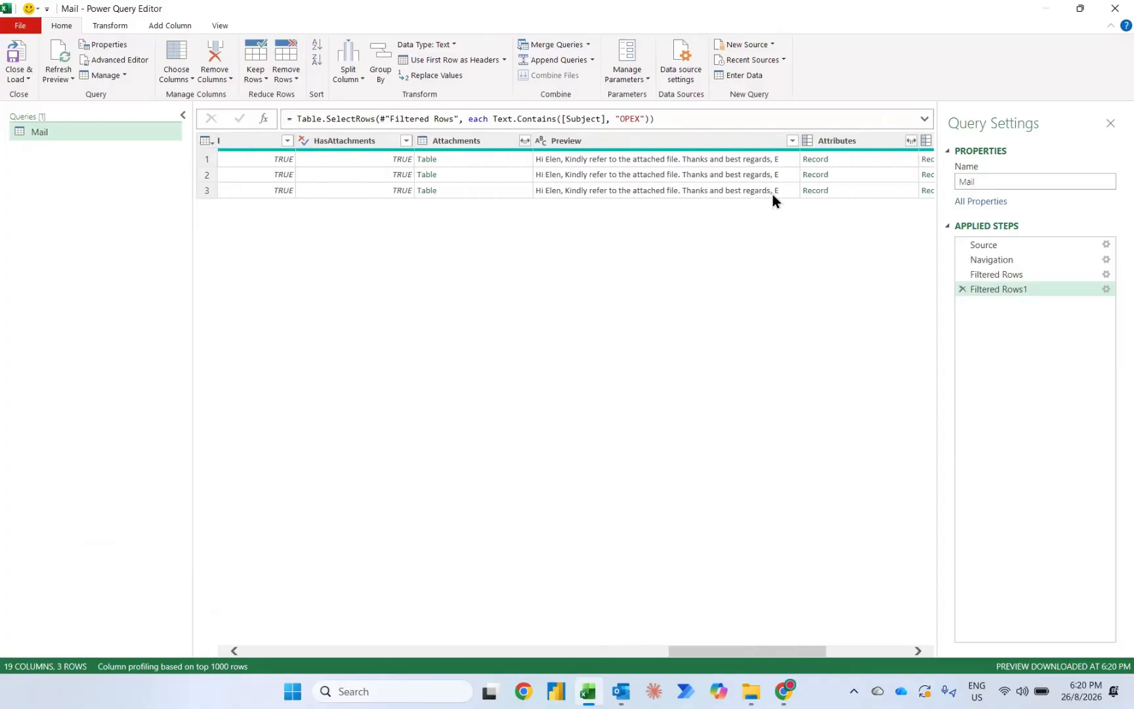
{"action": "scroll", "coordinate": [773, 194], "scroll_direction": "left", "scroll_amount": 5}
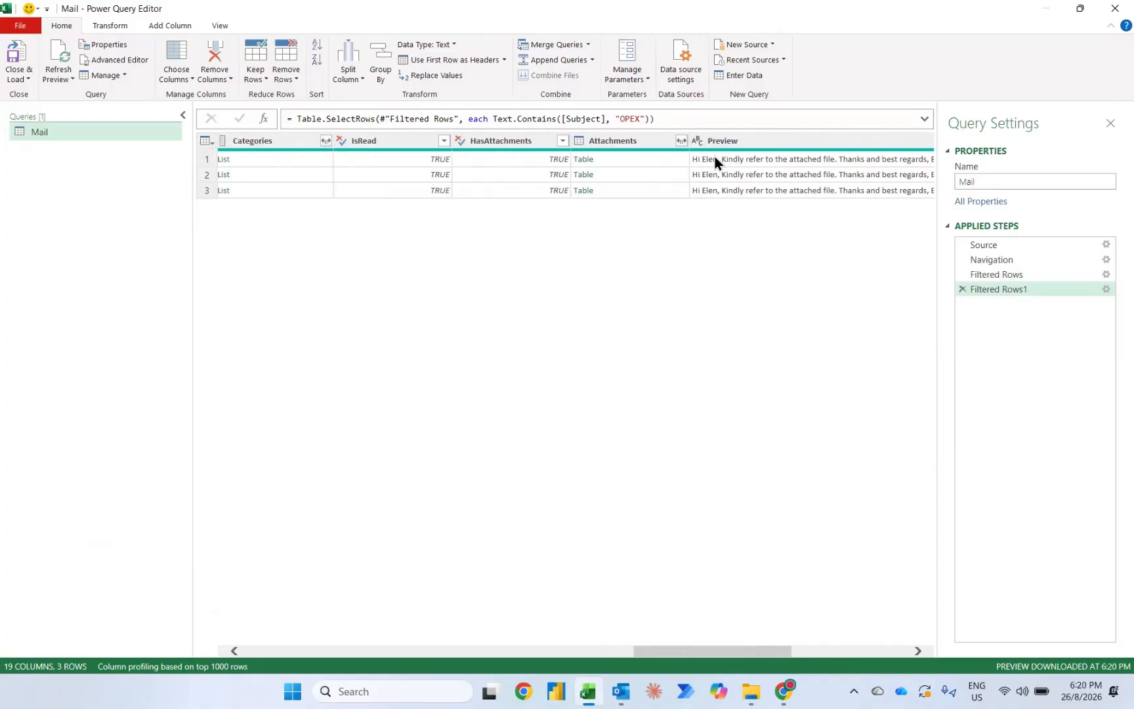
{"action": "left_click", "coordinate": [681, 142]}
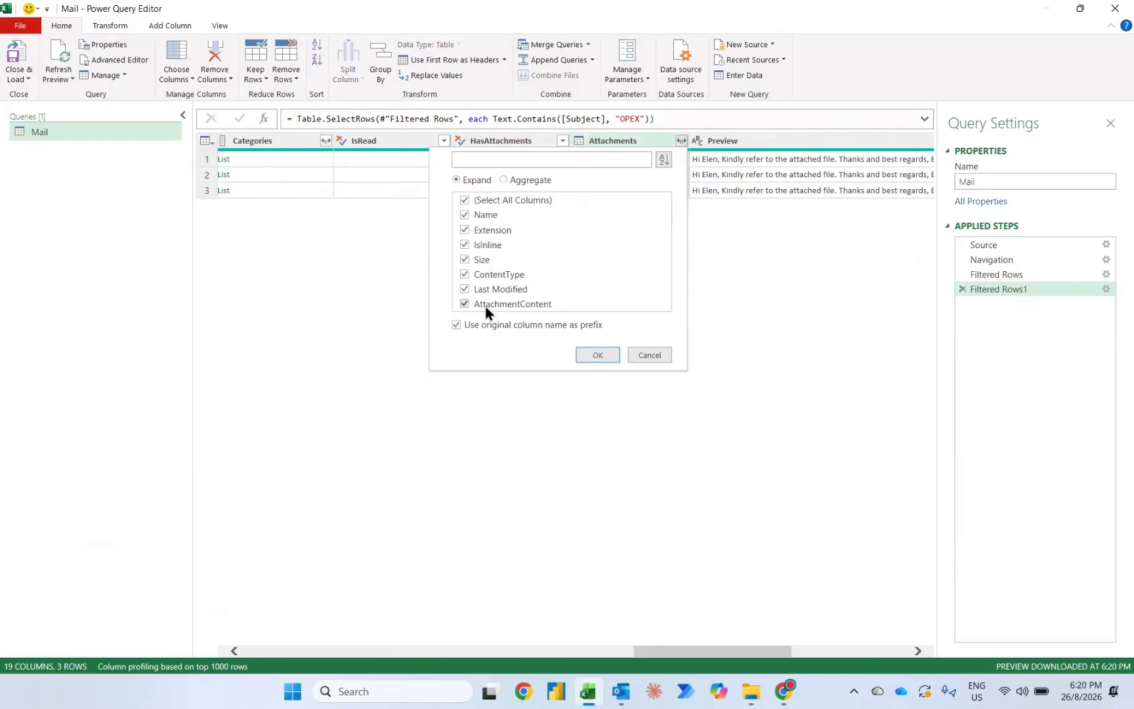
{"action": "left_click", "coordinate": [511, 325]}
{"action": "left_click", "coordinate": [590, 355]}
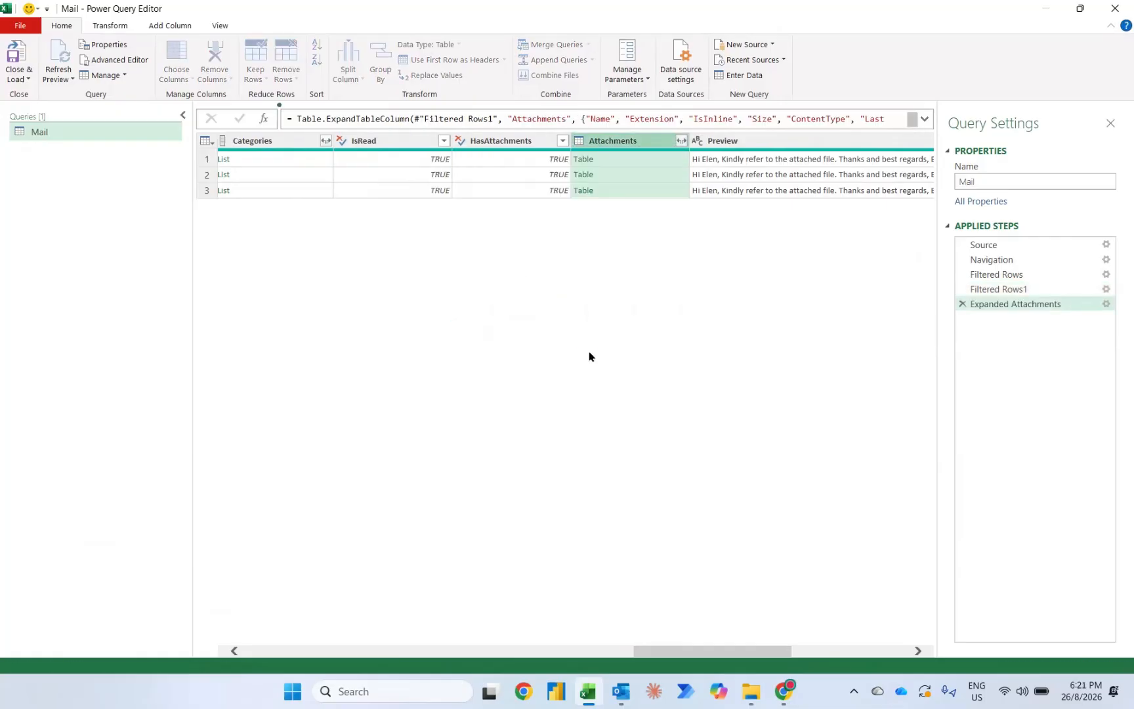
{"action": "scroll", "coordinate": [683, 238], "scroll_direction": "right", "scroll_amount": 5}
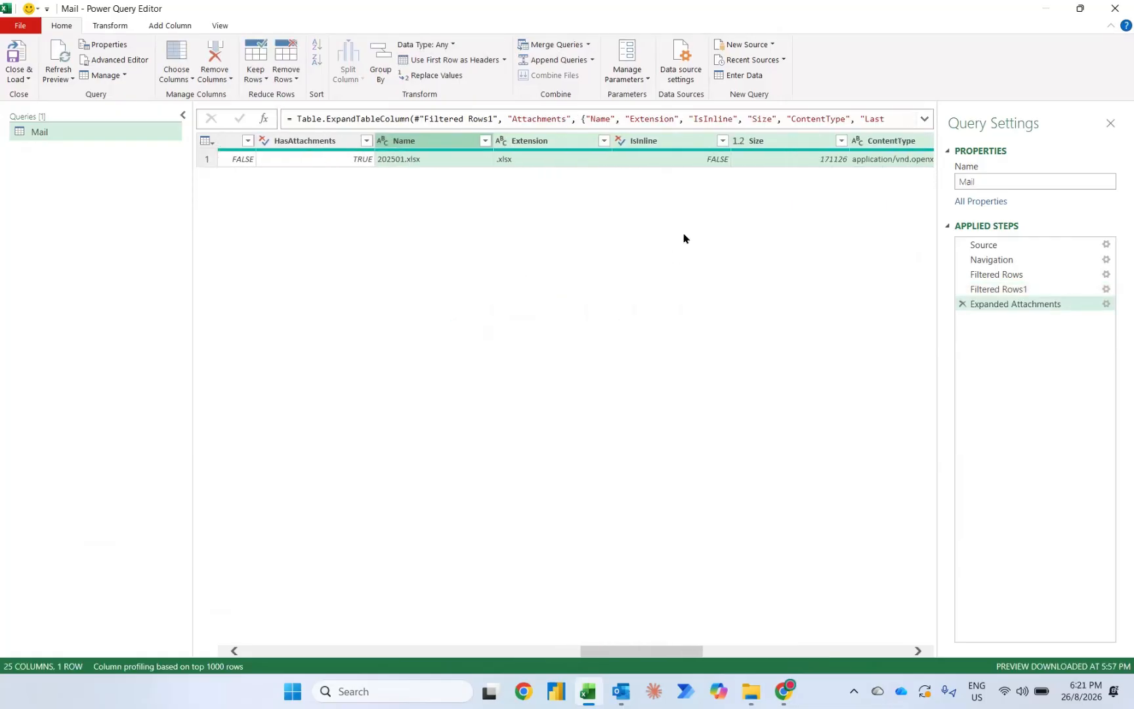
{"action": "scroll", "coordinate": [683, 238], "scroll_direction": "right", "scroll_amount": 4}
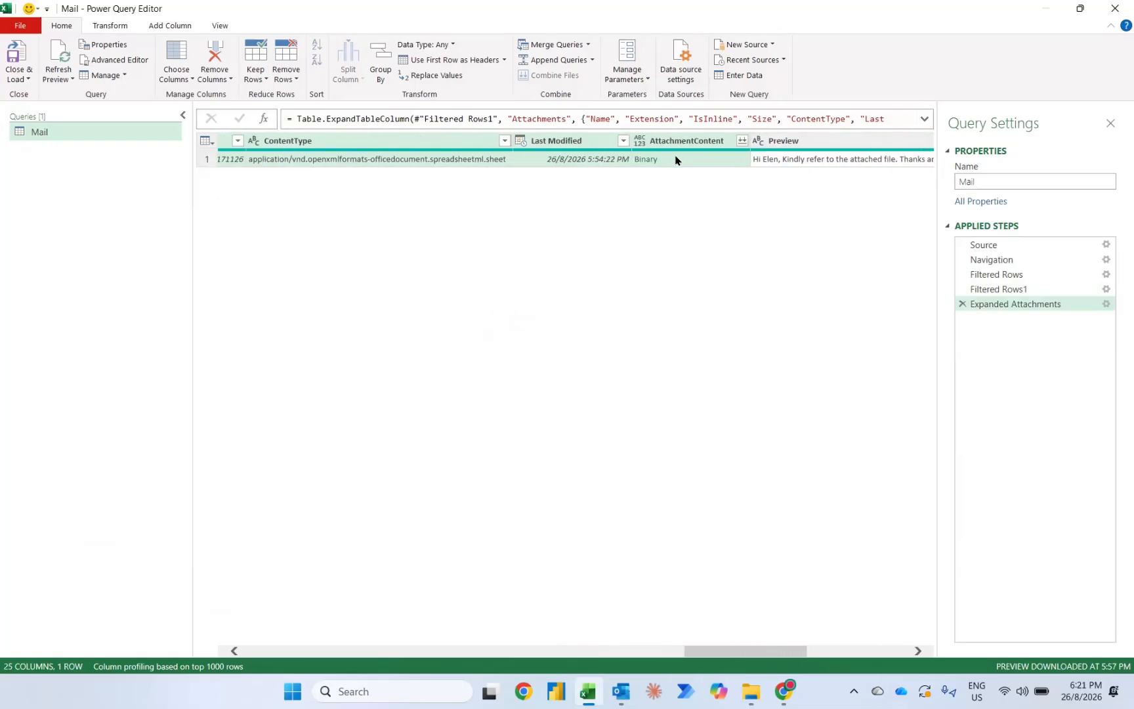
{"action": "left_click", "coordinate": [57, 53]}
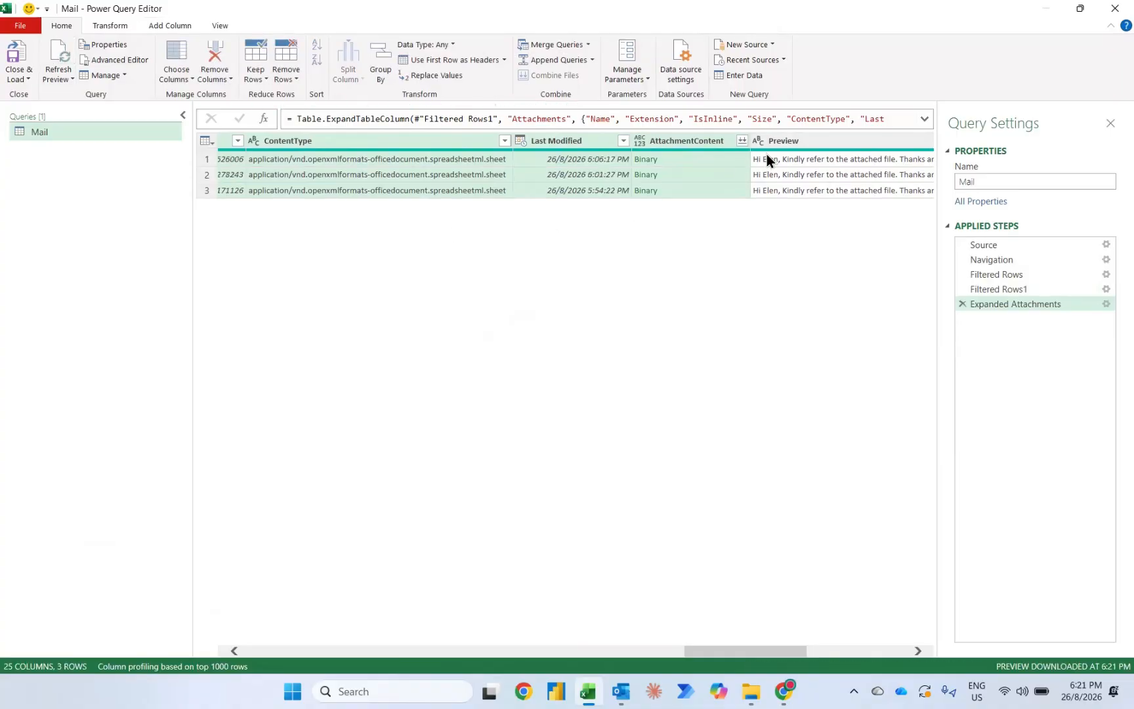
Step: Combine the files in the AttachmentContent column, extracting the Sales object with the first file as sample
{"action": "left_click", "coordinate": [742, 140]}
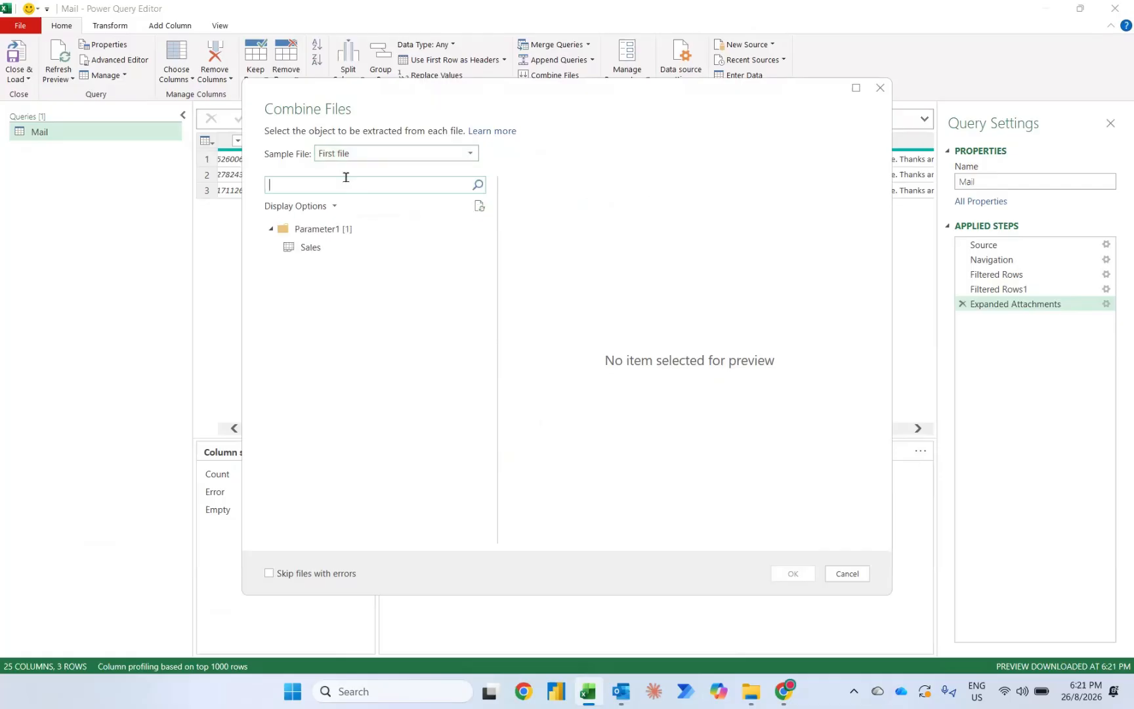
{"action": "left_click", "coordinate": [306, 249]}
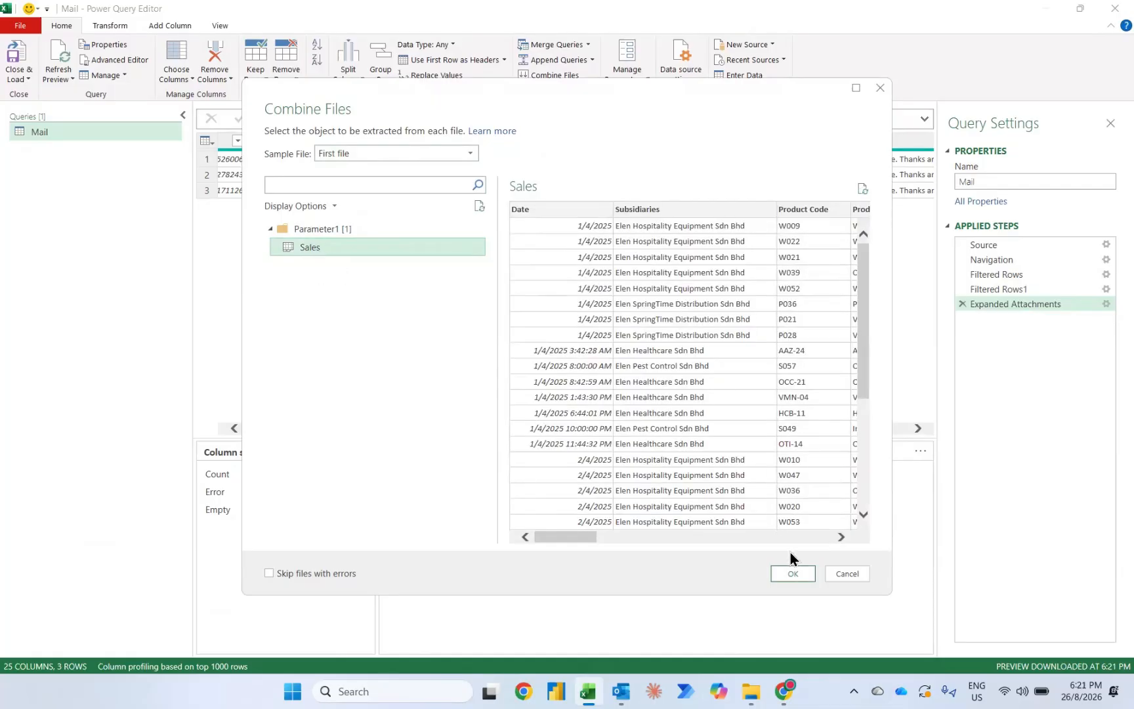
{"action": "left_click", "coordinate": [791, 574]}
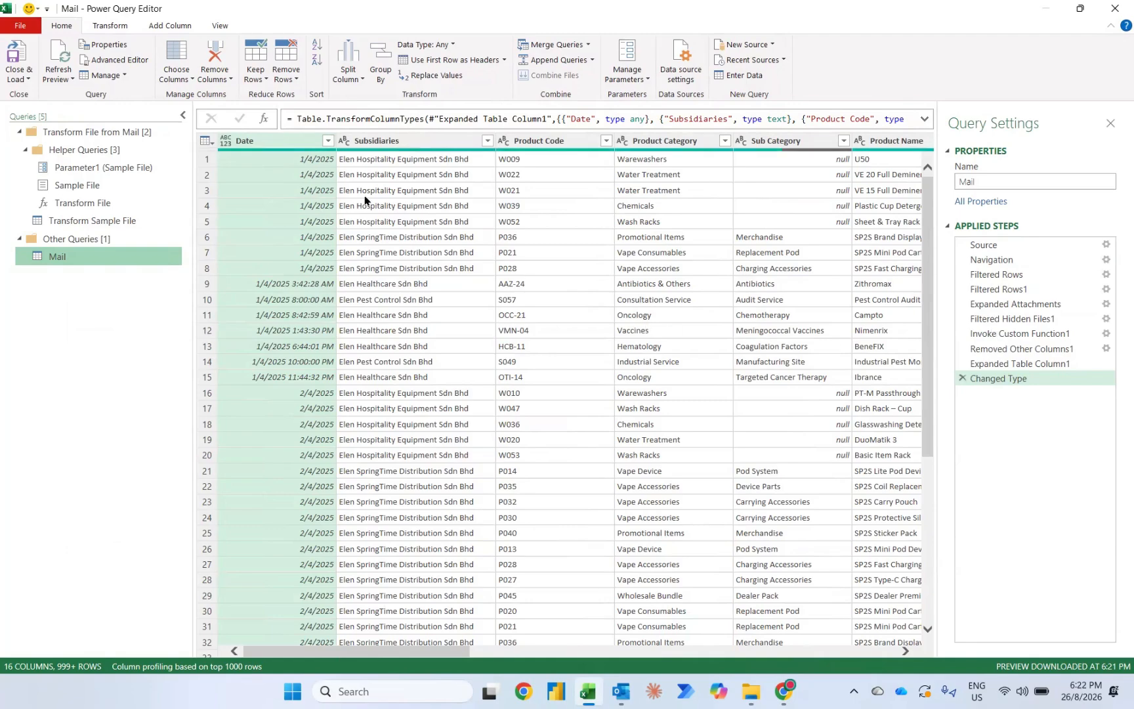
Step: Change the Date column's data type to Date and look through the remaining columns of the combined data
{"action": "left_click", "coordinate": [226, 142]}
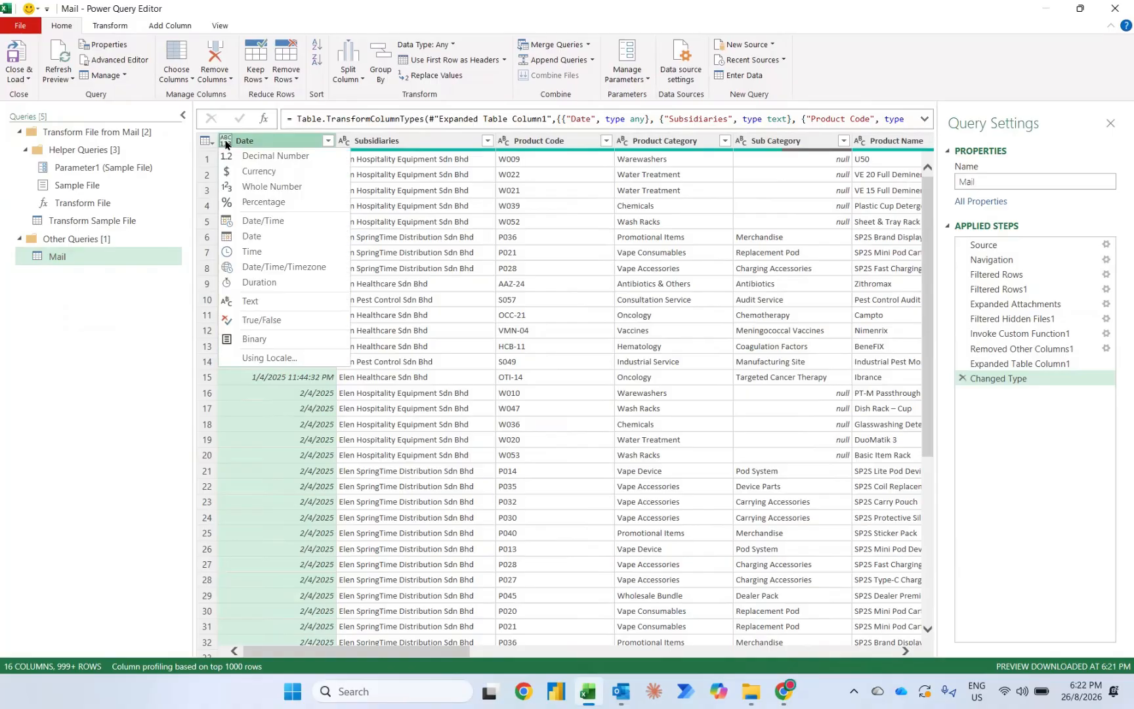
{"action": "left_click", "coordinate": [248, 236]}
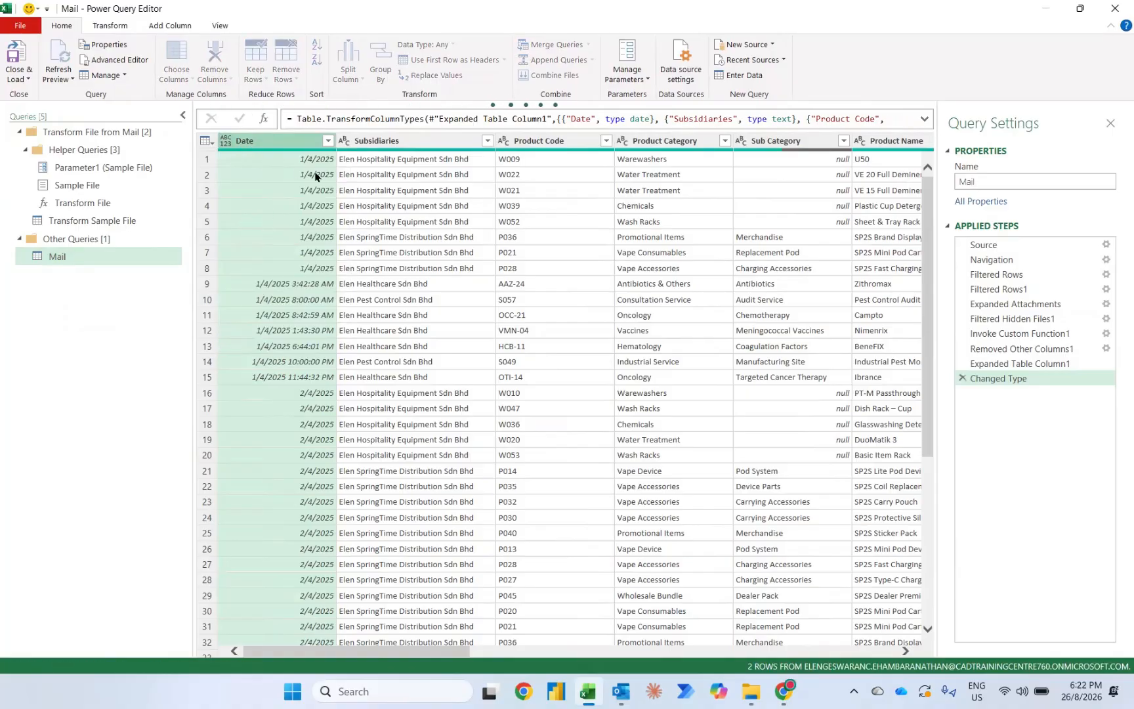
{"action": "scroll", "coordinate": [529, 183], "scroll_direction": "right", "scroll_amount": 3}
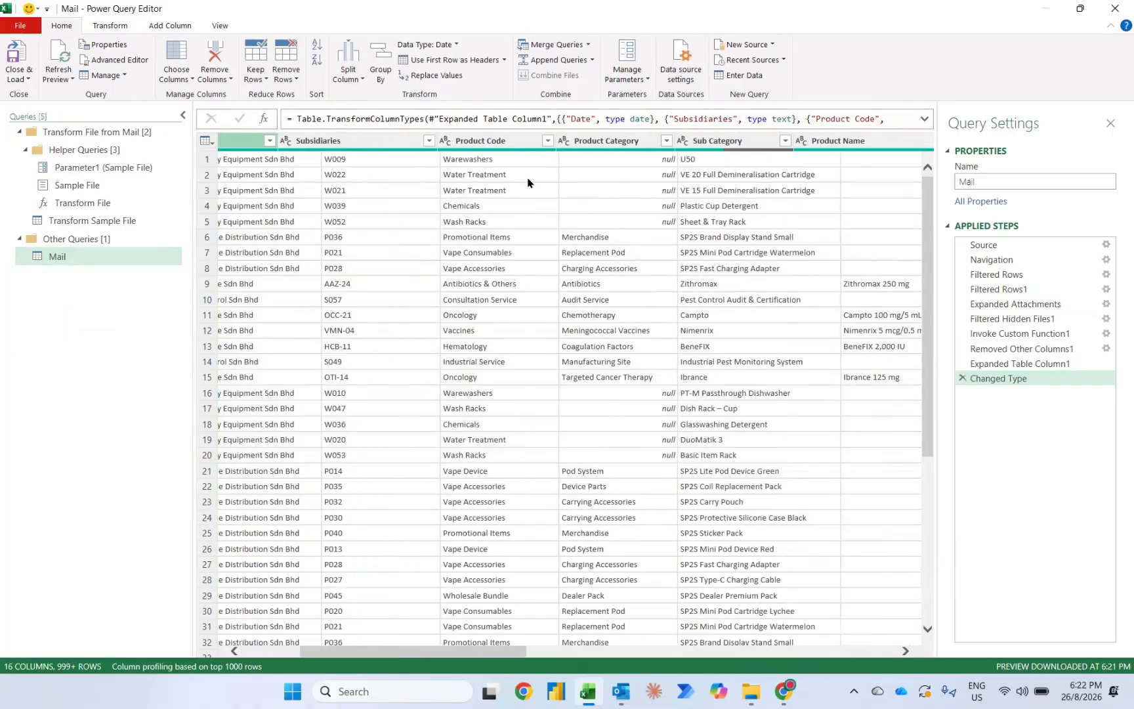
{"action": "scroll", "coordinate": [528, 183], "scroll_direction": "right", "scroll_amount": 10}
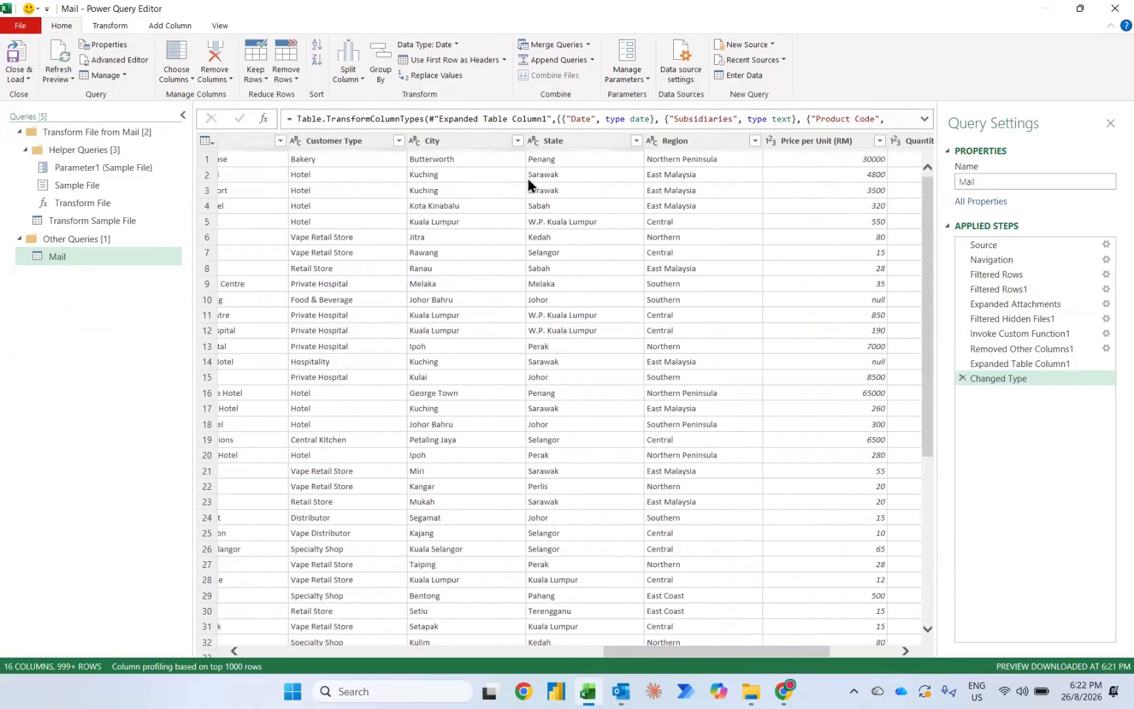
{"action": "scroll", "coordinate": [528, 178], "scroll_direction": "right", "scroll_amount": 3}
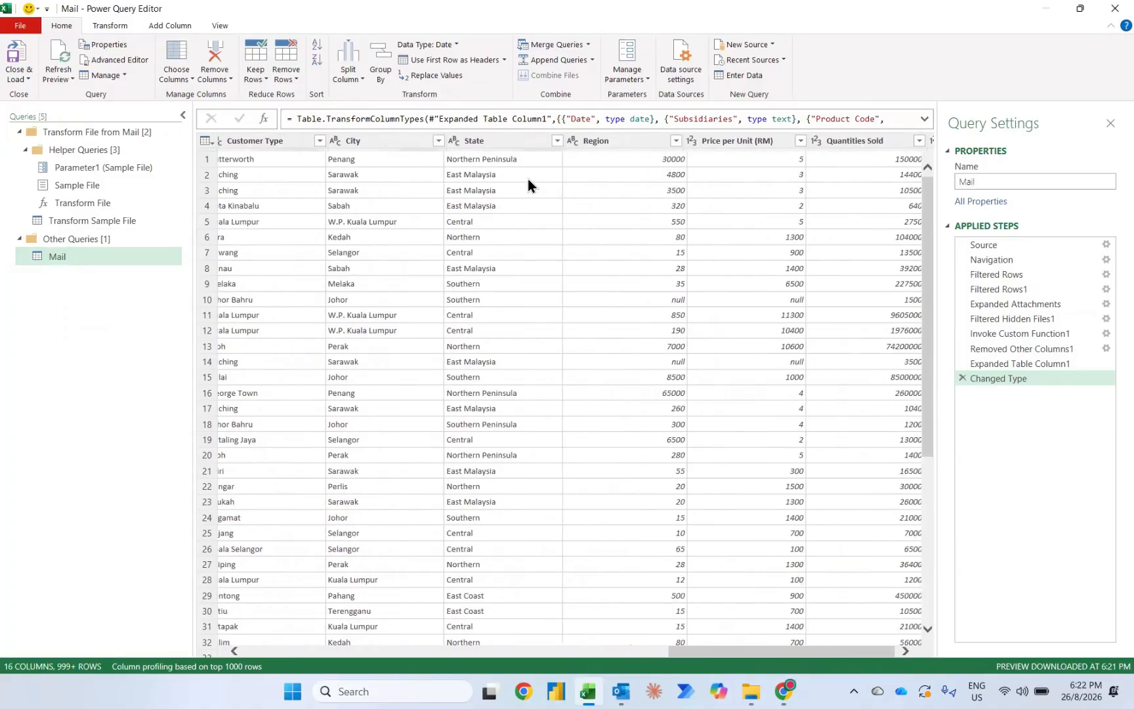
{"action": "scroll", "coordinate": [528, 177], "scroll_direction": "right", "scroll_amount": 2}
{"action": "scroll", "coordinate": [461, 313], "scroll_direction": "left", "scroll_amount": 15}
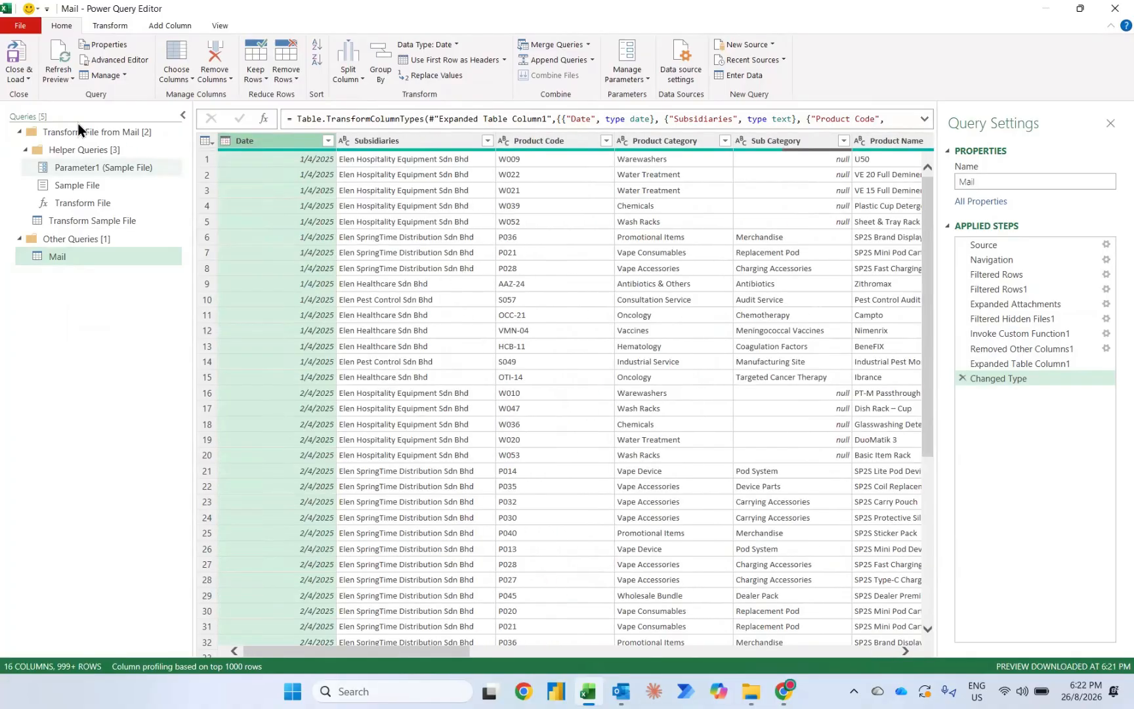
Step: Close the query editor and load the Mail query as a PivotTable Report on a new worksheet
{"action": "left_click", "coordinate": [21, 79]}
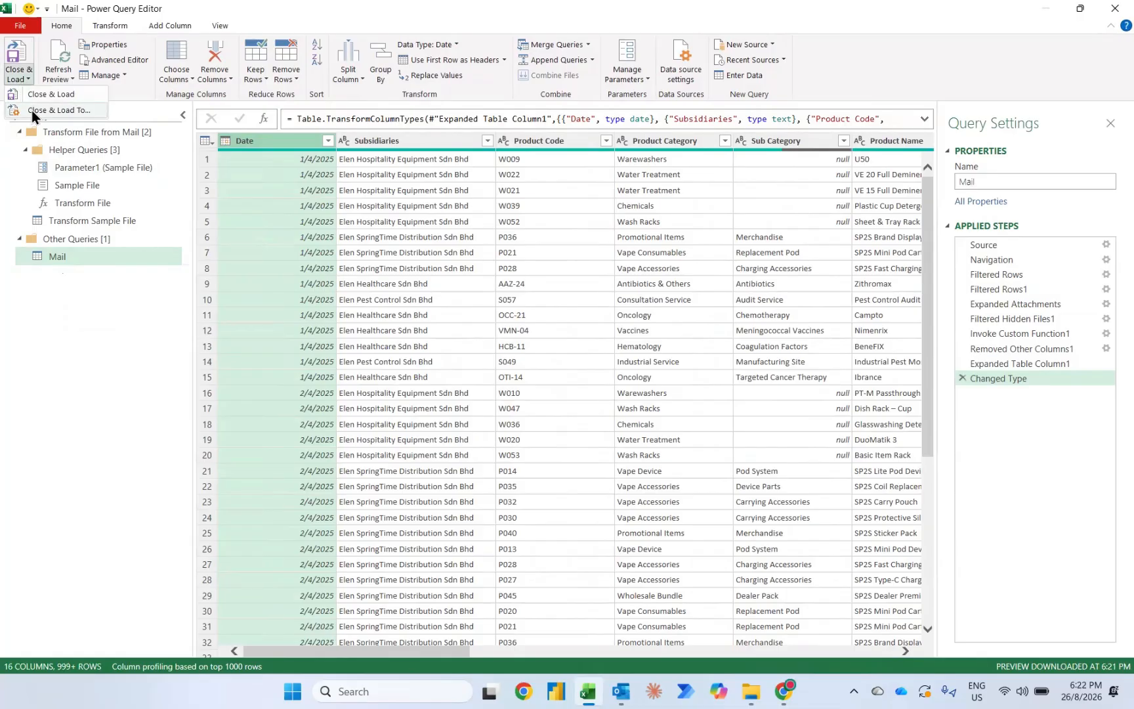
{"action": "left_click", "coordinate": [32, 110]}
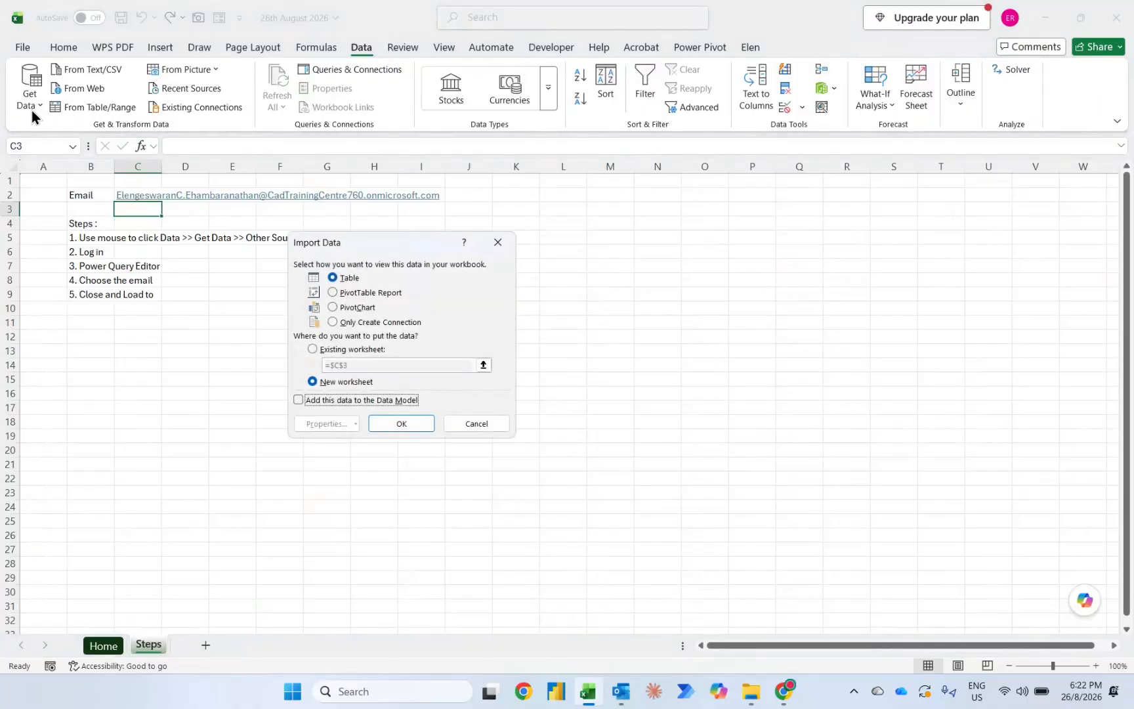
{"action": "left_click", "coordinate": [332, 291]}
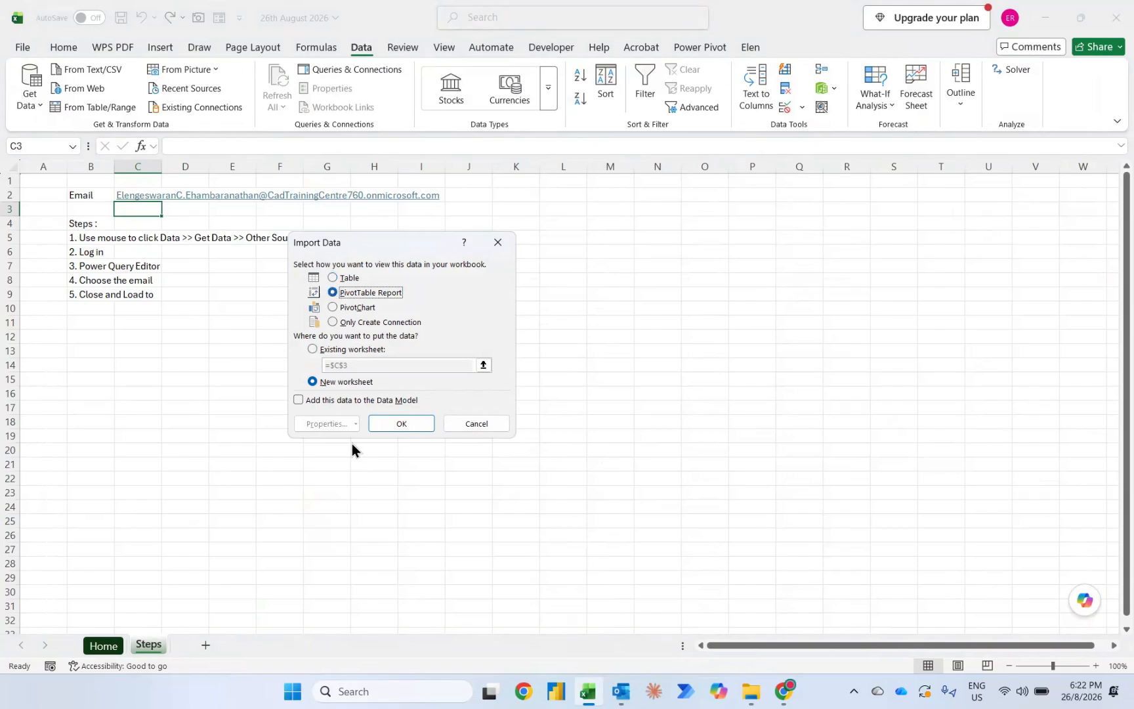
{"action": "left_click", "coordinate": [387, 420]}
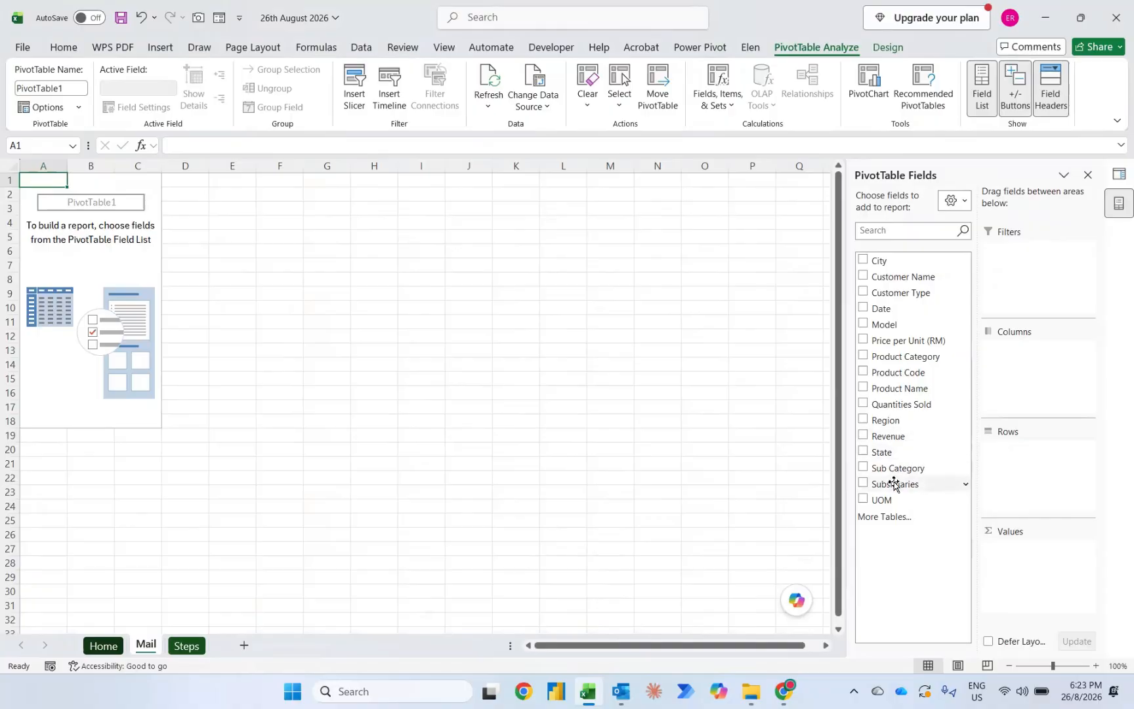
Step: Add Revenue to the PivotTable's values and Subsidiaries to its rows
{"action": "left_click", "coordinate": [864, 436]}
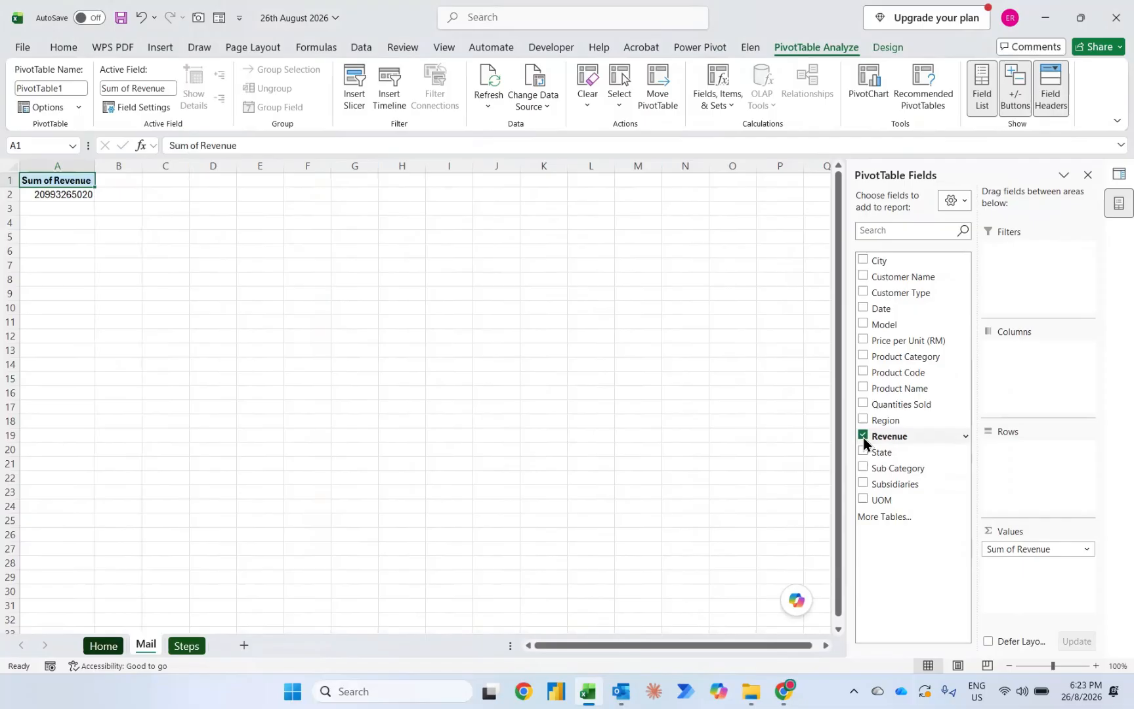
{"action": "left_click", "coordinate": [864, 484]}
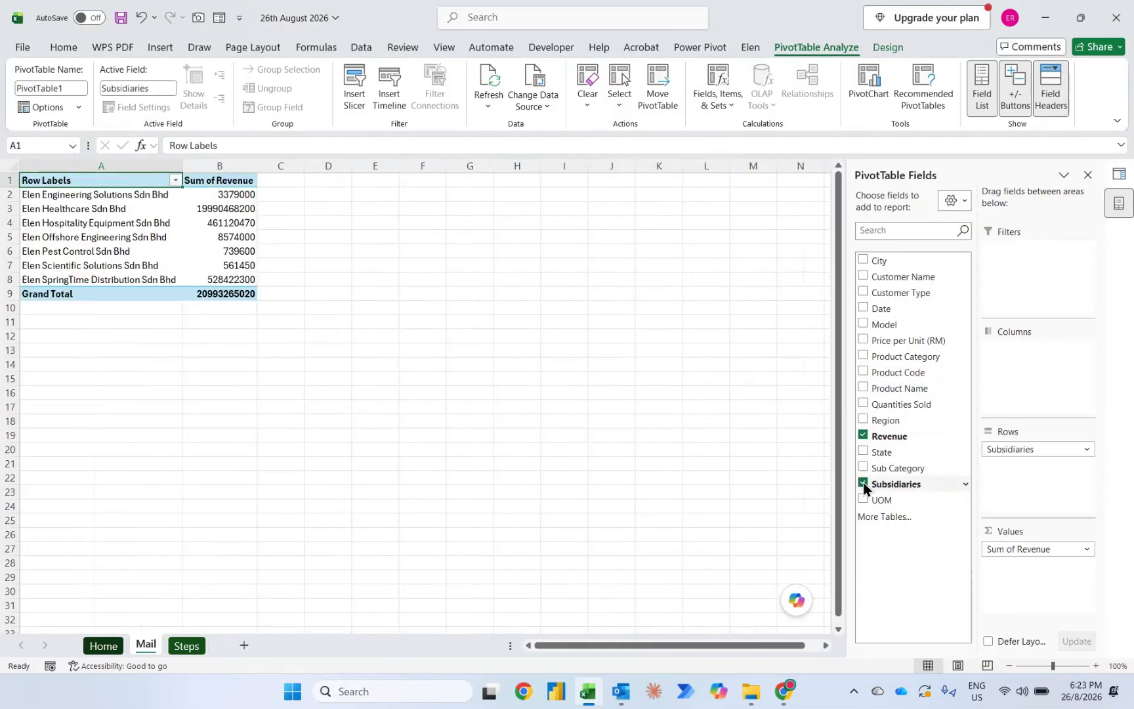
Step: Format the PivotTable's Sum of Revenue values as Accounting with no currency symbol and 0 decimal places
{"action": "right_click", "coordinate": [234, 193]}
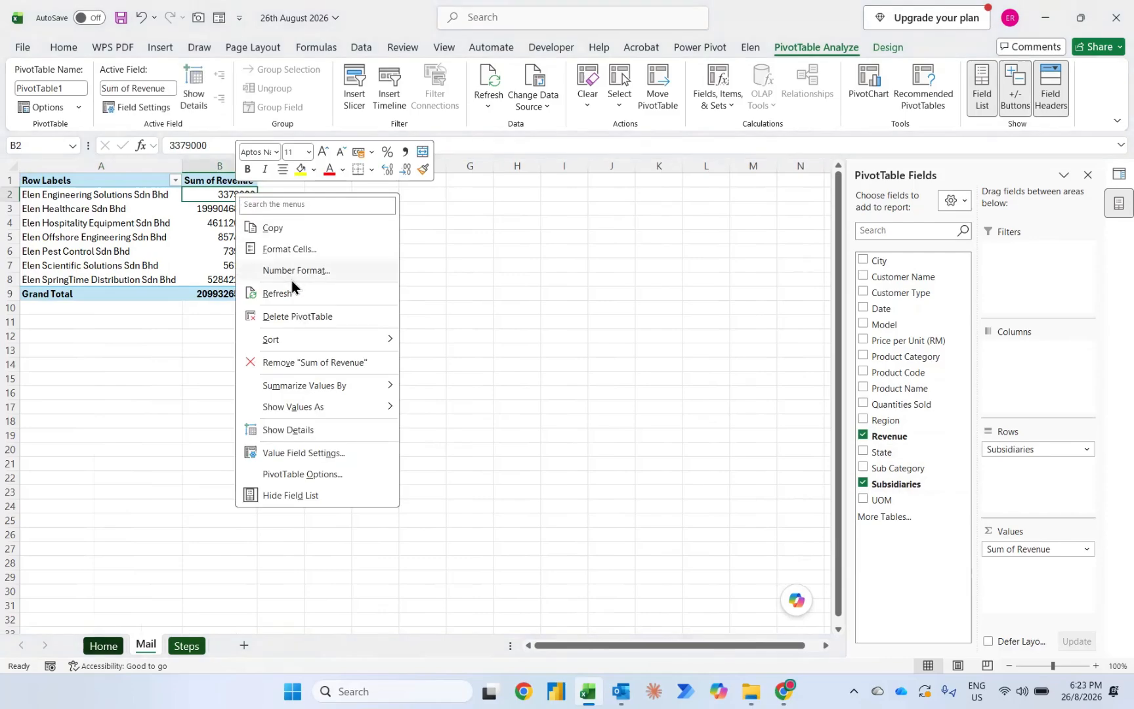
{"action": "left_click", "coordinate": [291, 276]}
{"action": "left_click", "coordinate": [121, 184]}
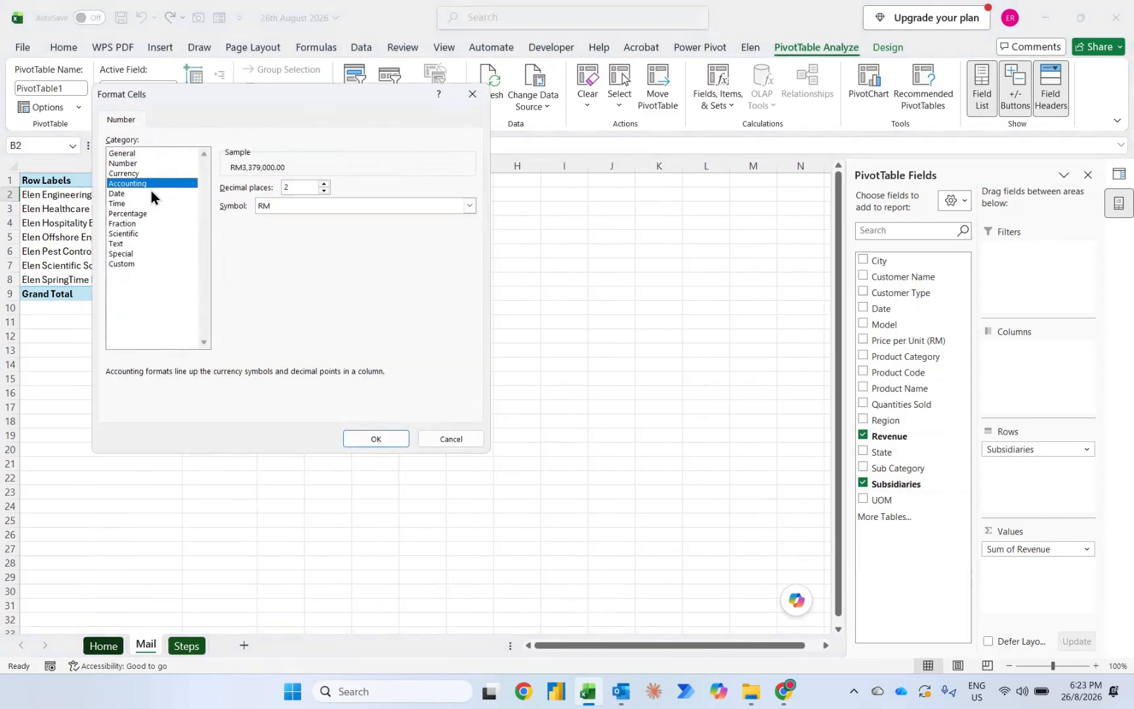
{"action": "left_click", "coordinate": [274, 209]}
{"action": "left_click", "coordinate": [265, 218]}
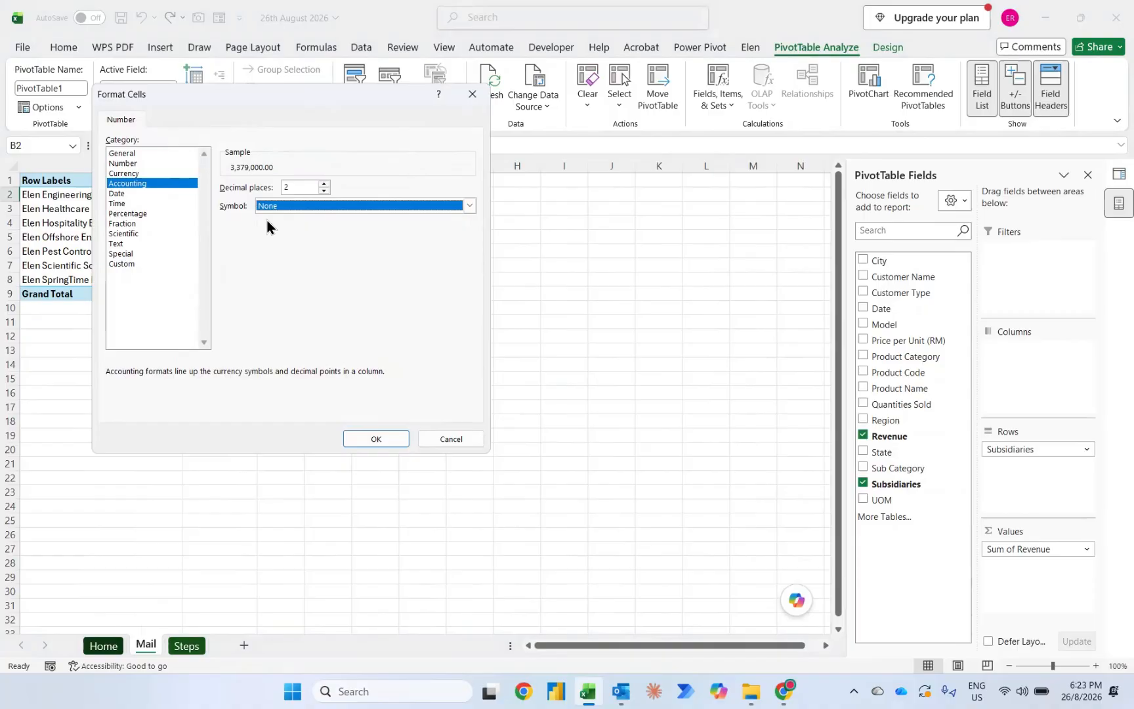
{"action": "left_click", "coordinate": [324, 191]}
{"action": "left_click", "coordinate": [323, 191]}
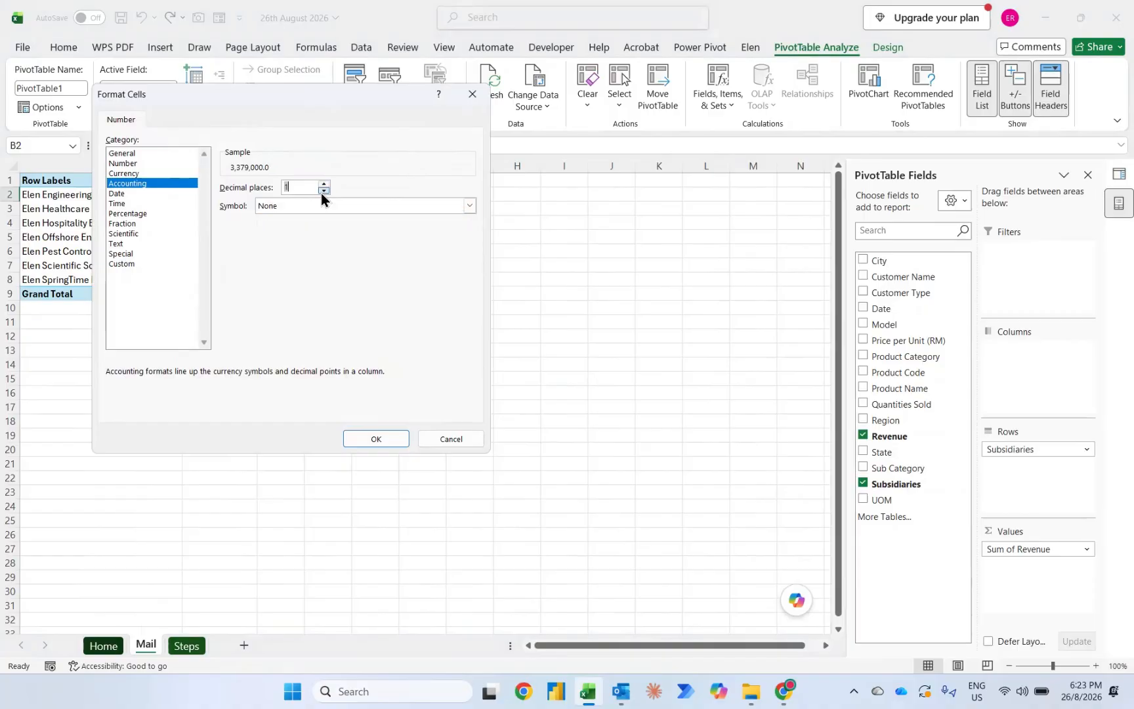
{"action": "left_click", "coordinate": [361, 440]}
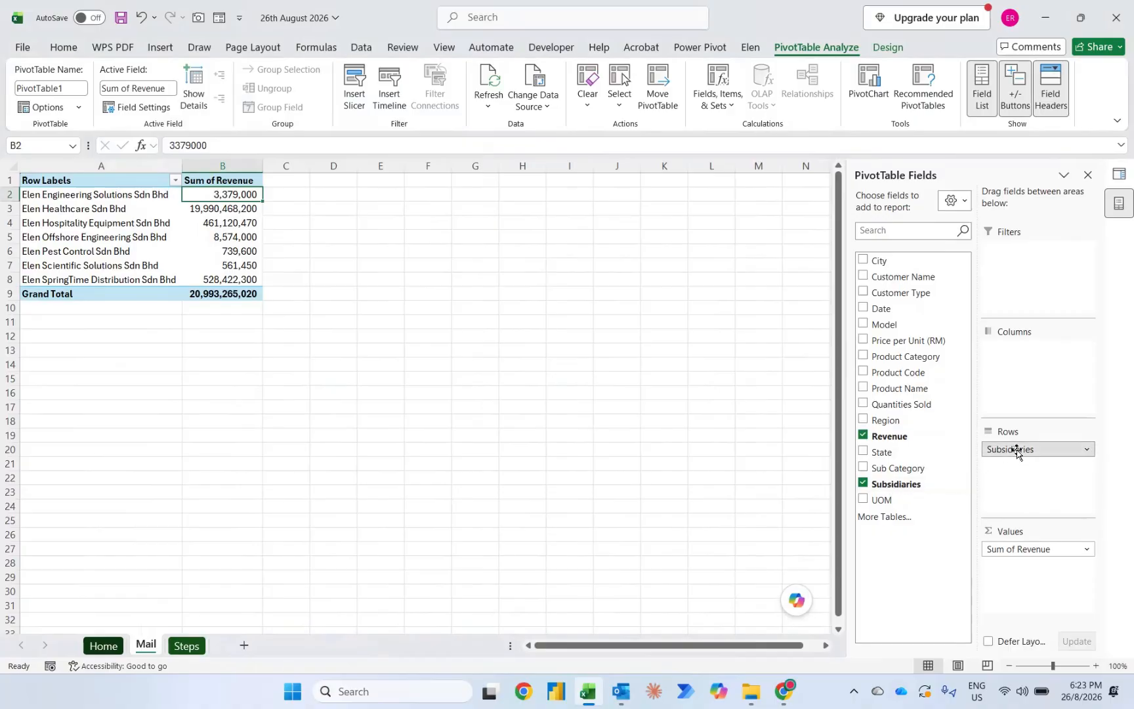
Step: Lay out the PivotTable with Subsidiaries in columns, only Months (Date) in rows, and Revenue a second time in values
{"action": "left_click_drag", "start_coordinate": [1017, 451], "coordinate": [1021, 385]}
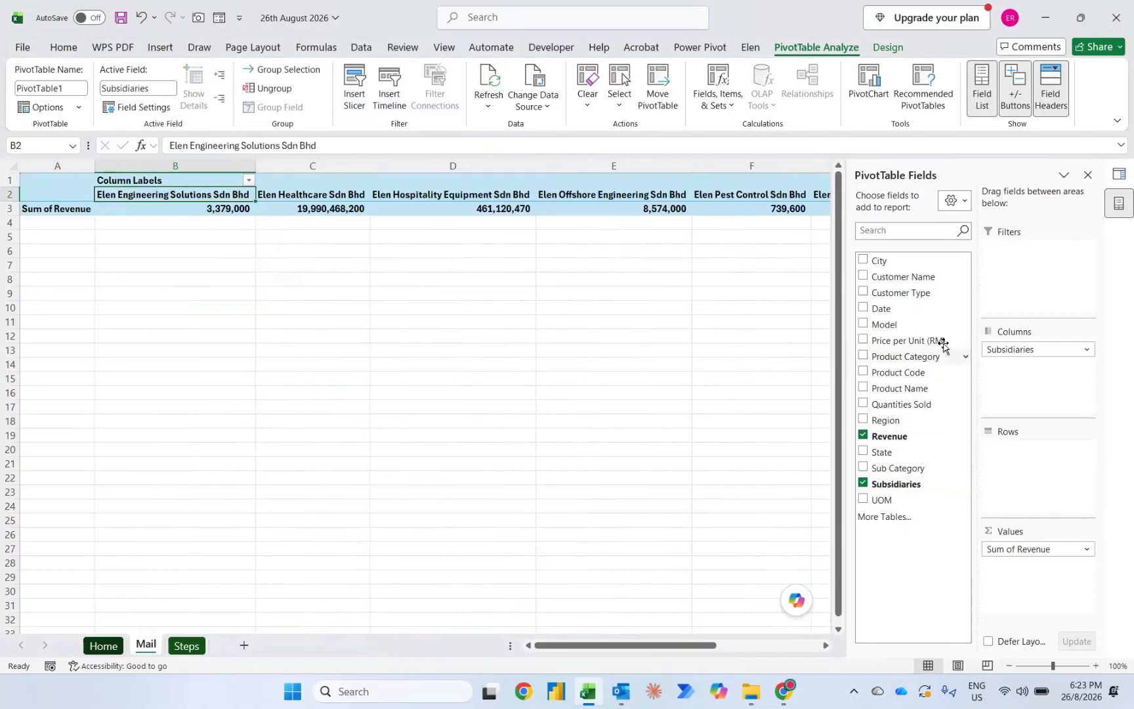
{"action": "left_click", "coordinate": [863, 308]}
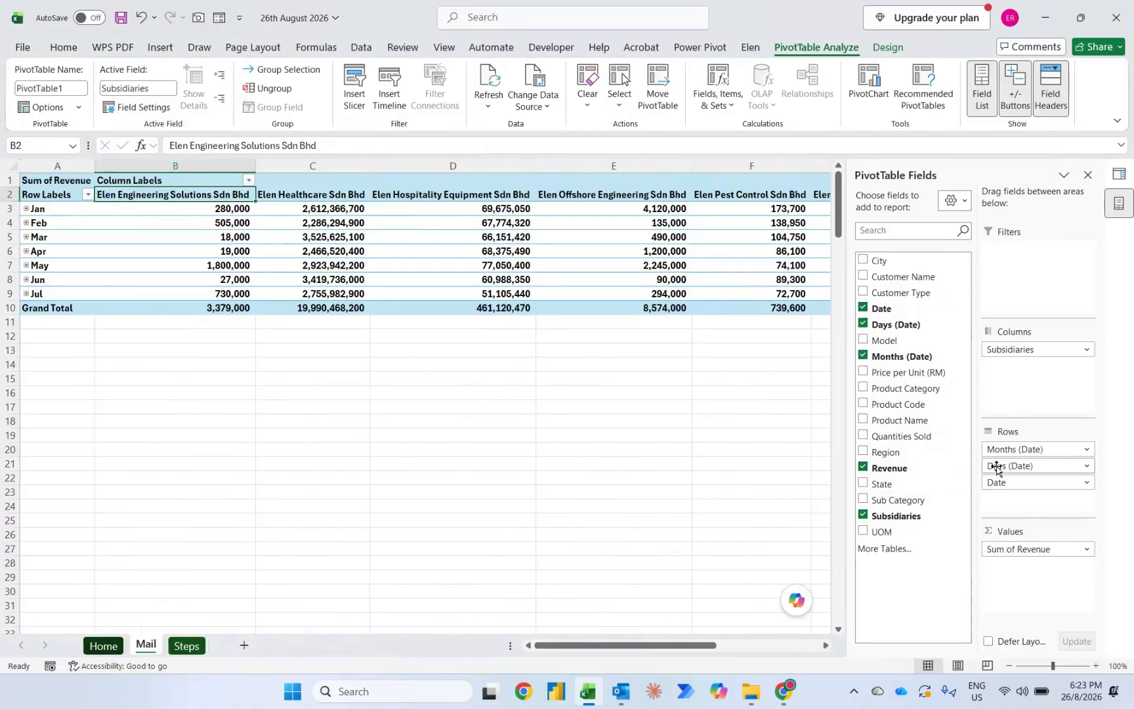
{"action": "left_click_drag", "start_coordinate": [1019, 468], "coordinate": [1025, 587]}
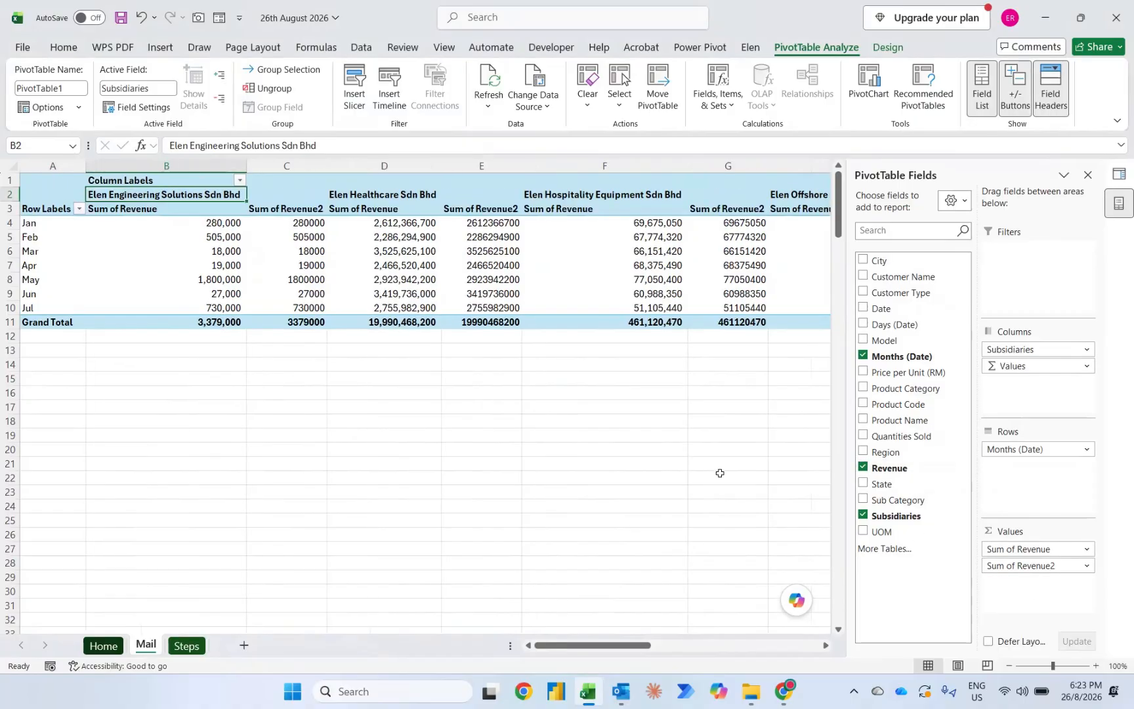
Step: Show the Sum of Revenue2 values as % Difference From, with base field Months (Date) and base item (previous)
{"action": "right_click", "coordinate": [295, 226]}
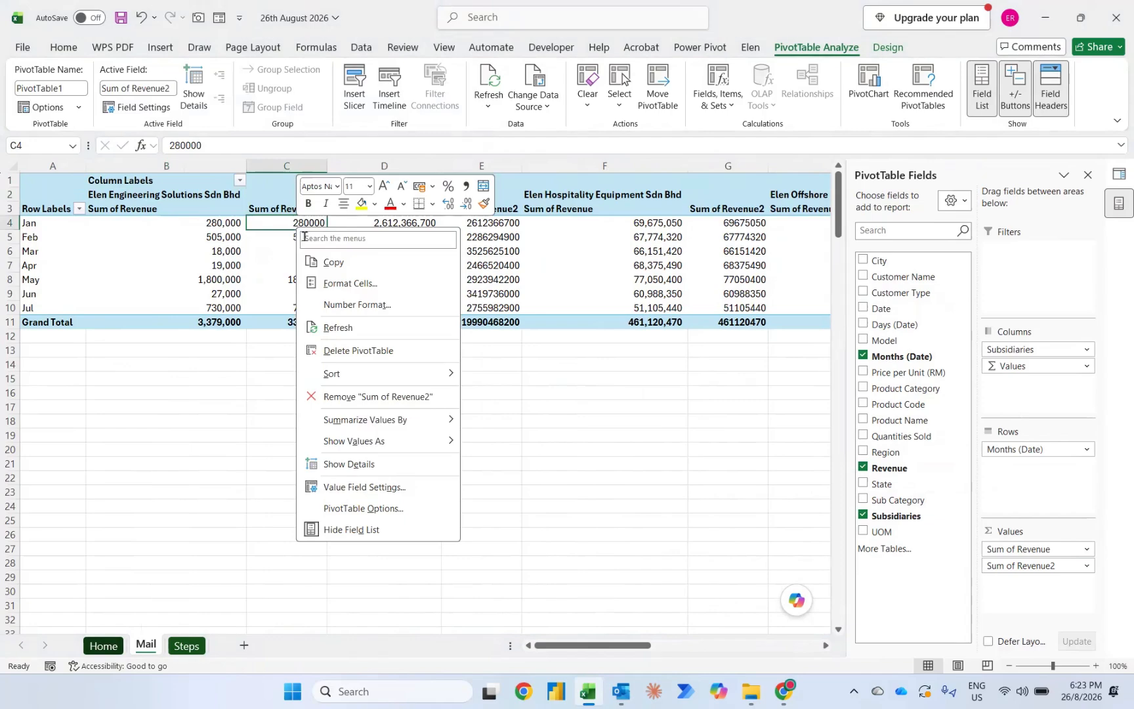
{"action": "mouse_move", "coordinate": [393, 444]}
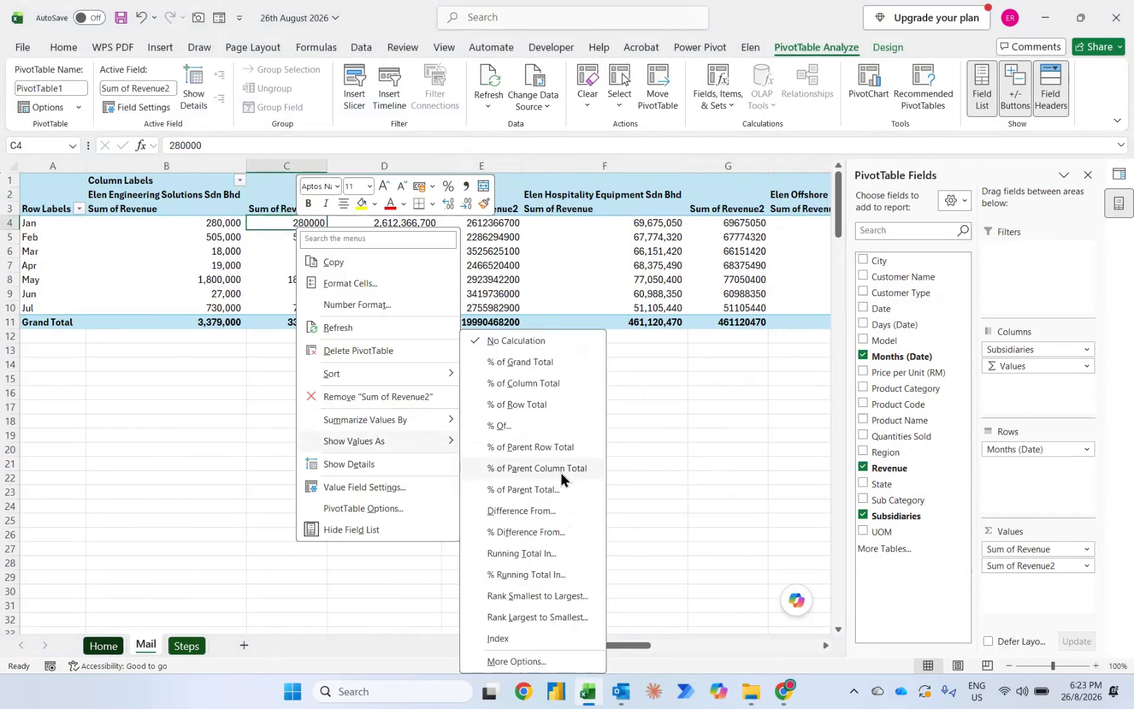
{"action": "left_click", "coordinate": [517, 531]}
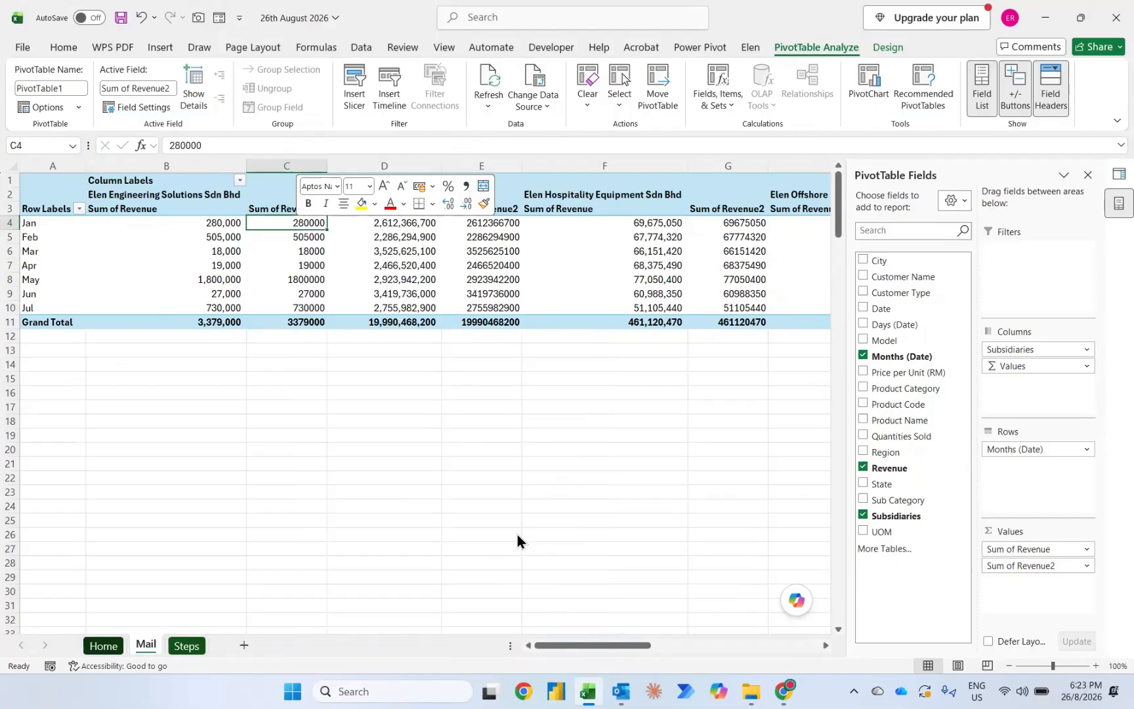
{"action": "left_click", "coordinate": [359, 375]}
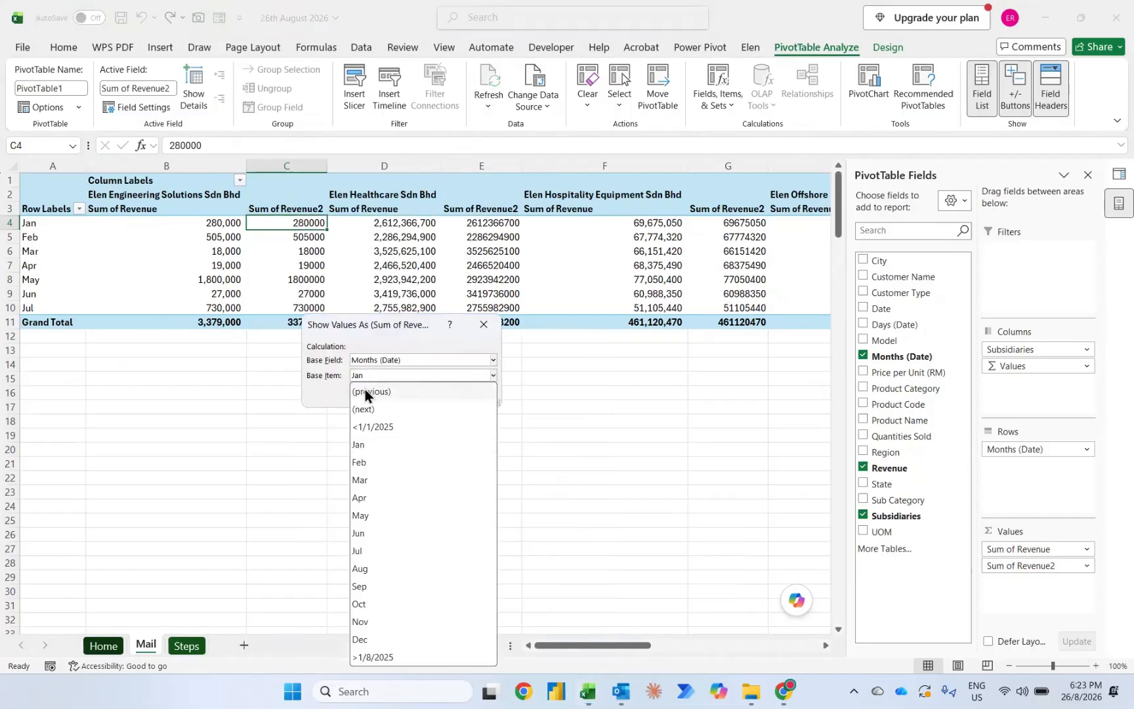
{"action": "left_click", "coordinate": [365, 390]}
{"action": "left_click", "coordinate": [412, 393]}
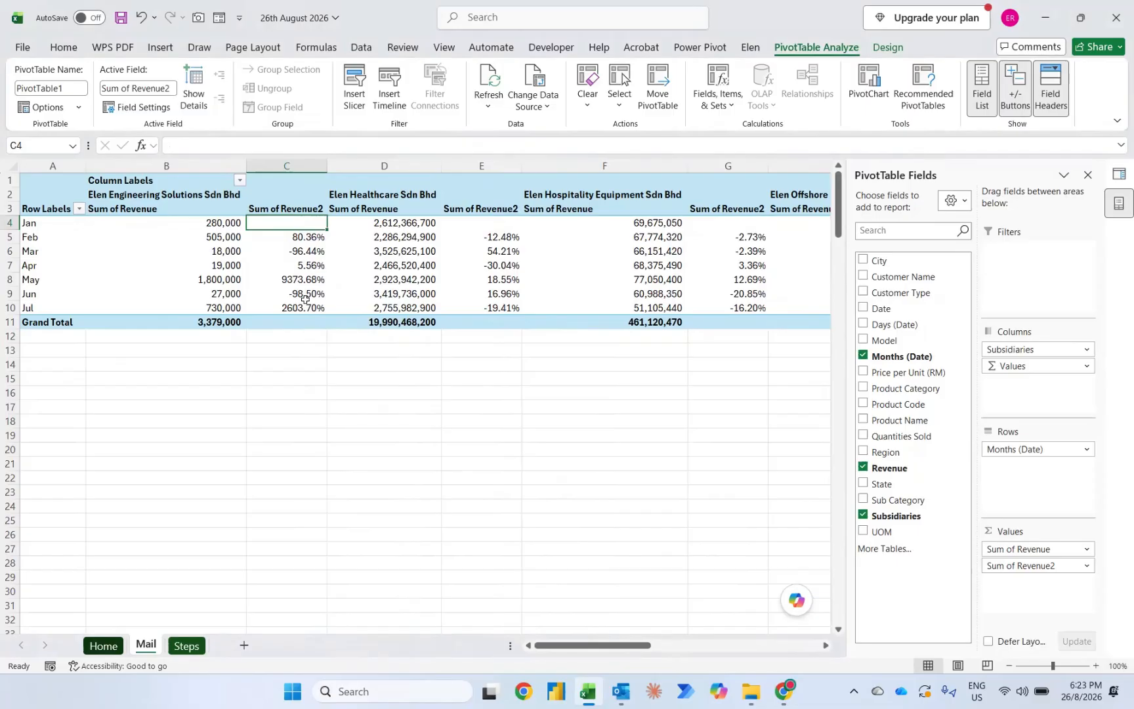
{"action": "mouse_move", "coordinate": [305, 298]}
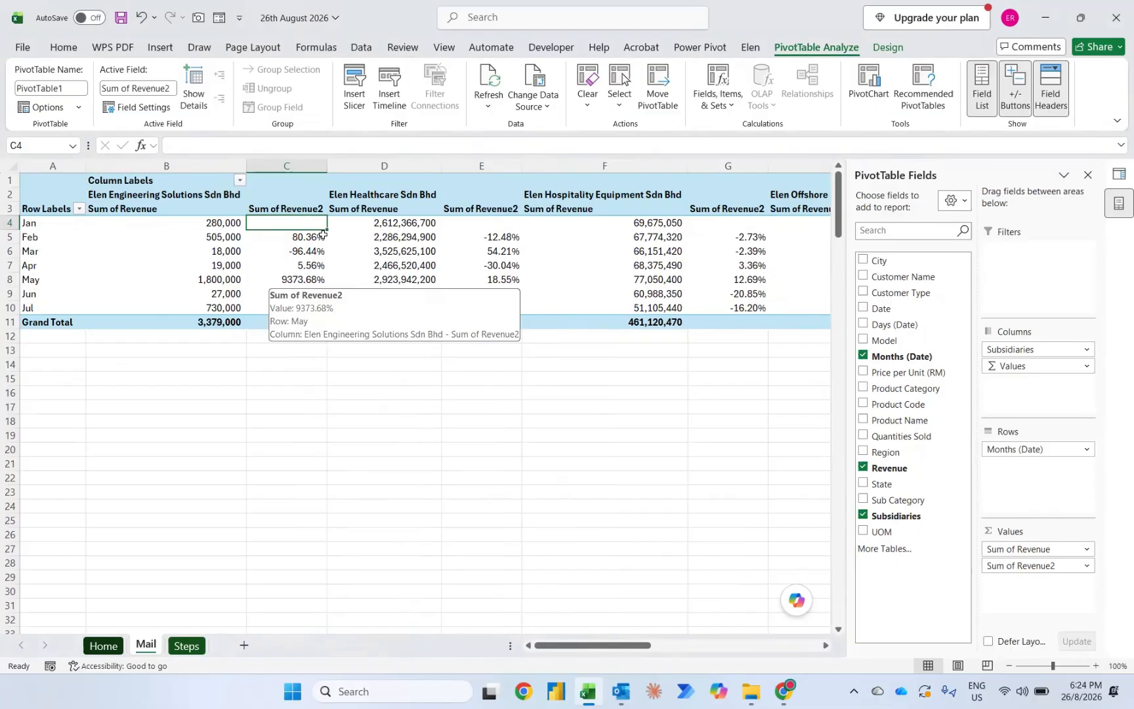
Step: Highlight values less than 0 with Light Red Fill with Dark Red Text in all cells showing "Sum of Revenue2" values
{"action": "left_click", "coordinate": [308, 237]}
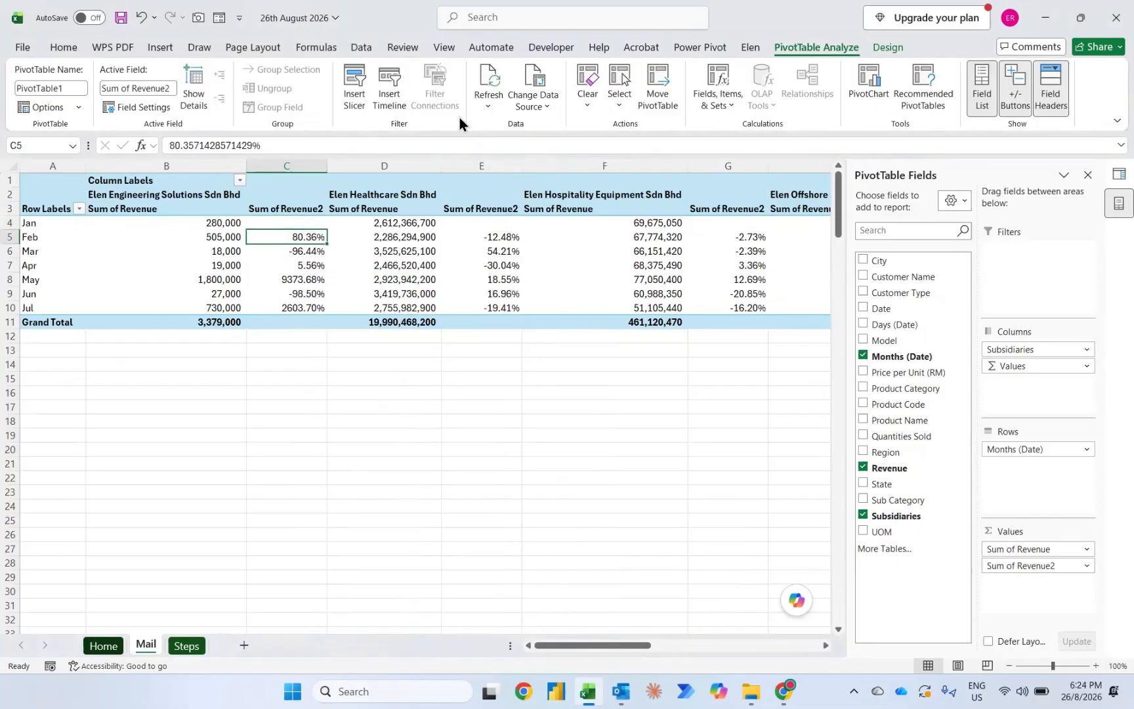
{"action": "left_click", "coordinate": [63, 50]}
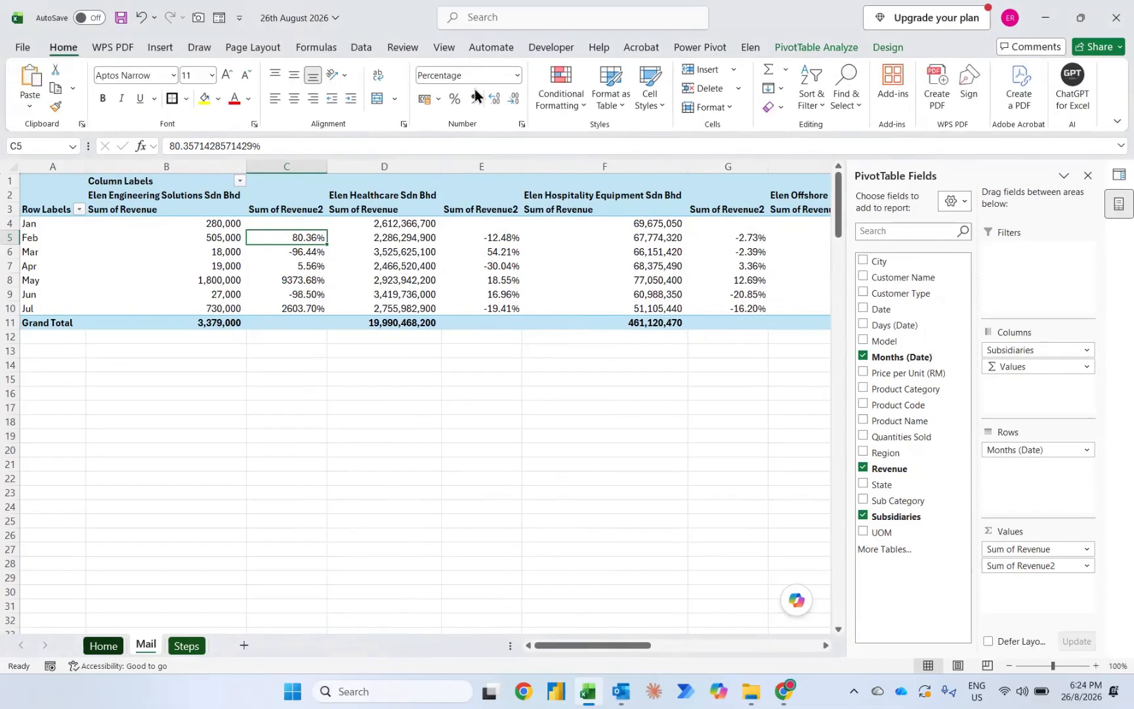
{"action": "left_click", "coordinate": [543, 91]}
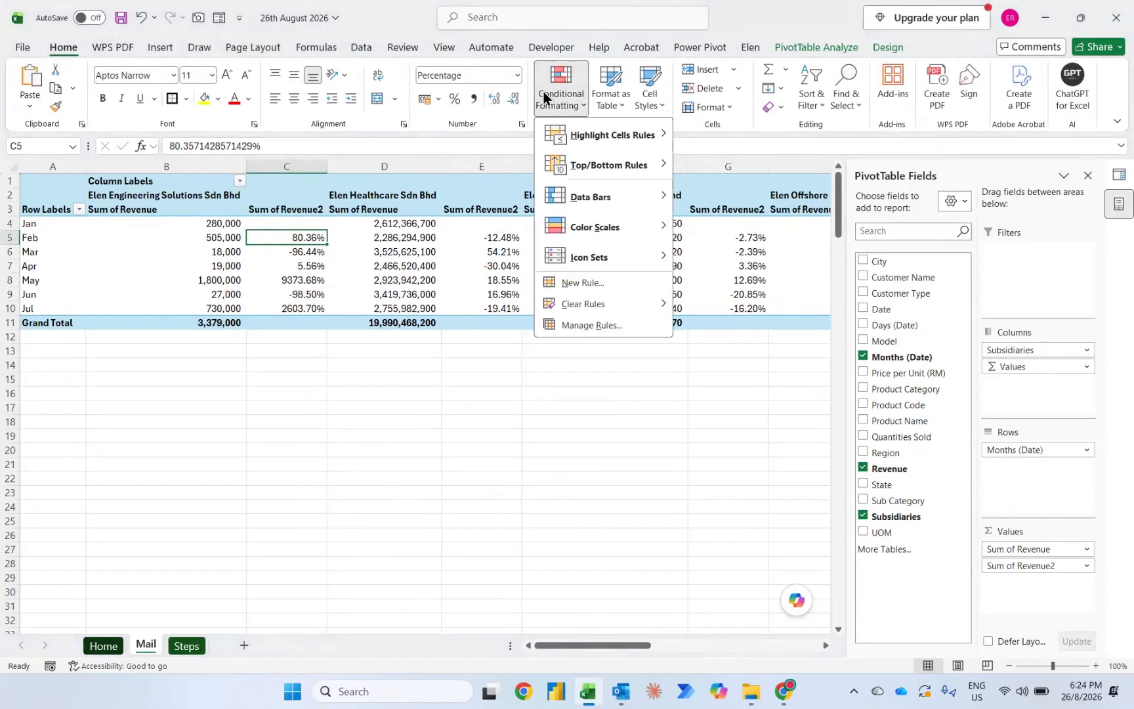
{"action": "mouse_move", "coordinate": [595, 133]}
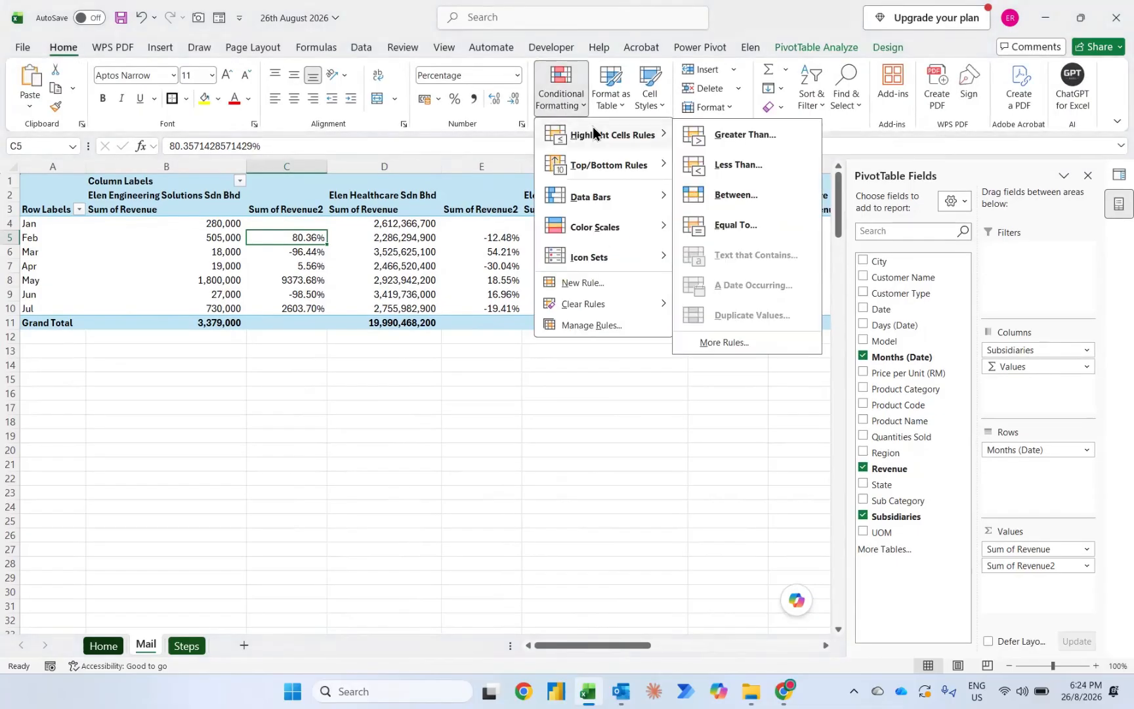
{"action": "left_click", "coordinate": [735, 172]}
{"action": "type", "text": "0"}
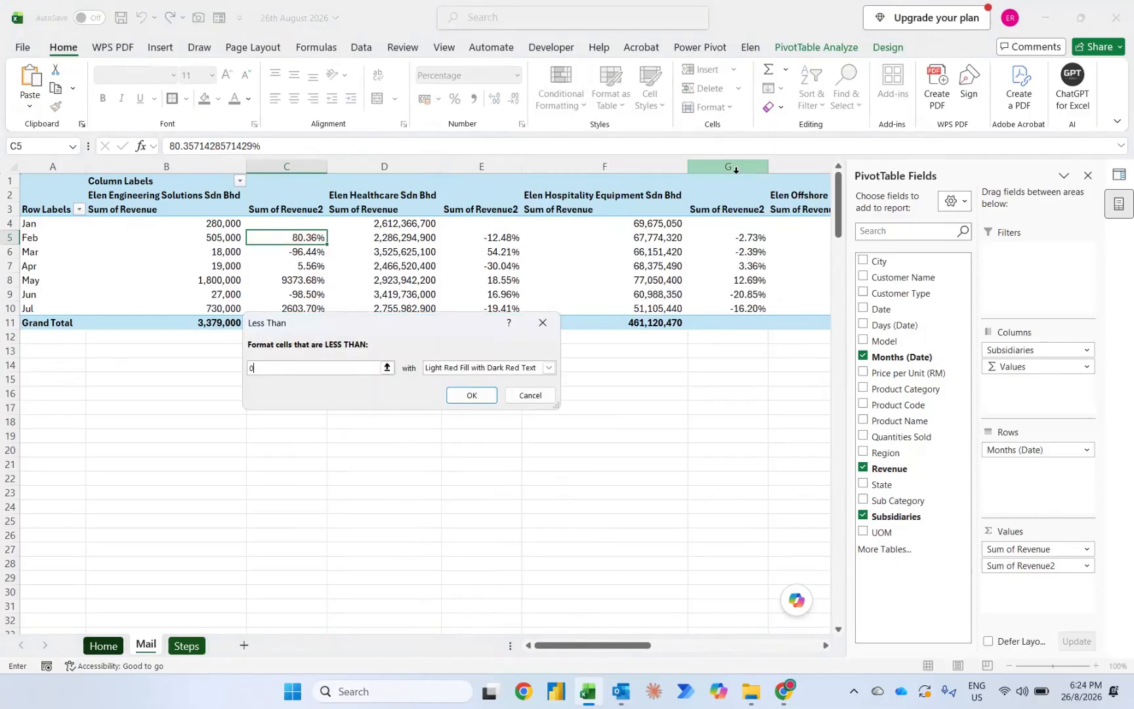
{"action": "key", "text": "Tab"}
{"action": "key", "text": "Tab"}
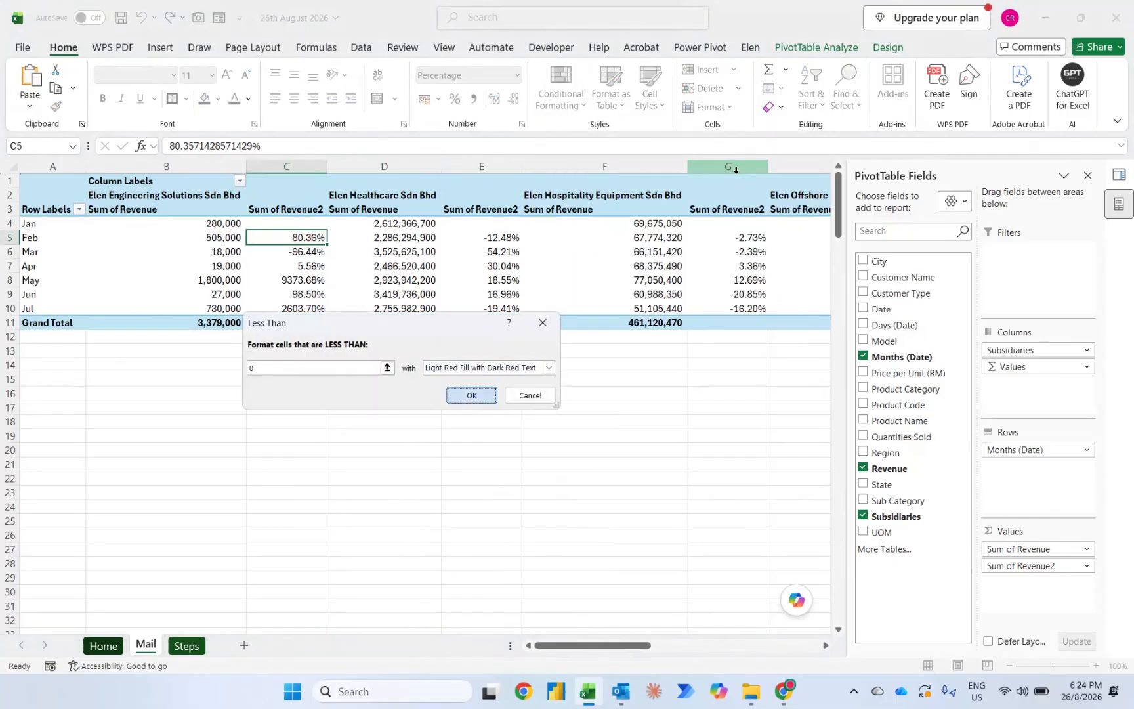
{"action": "key", "text": "Return"}
{"action": "left_click", "coordinate": [337, 238]}
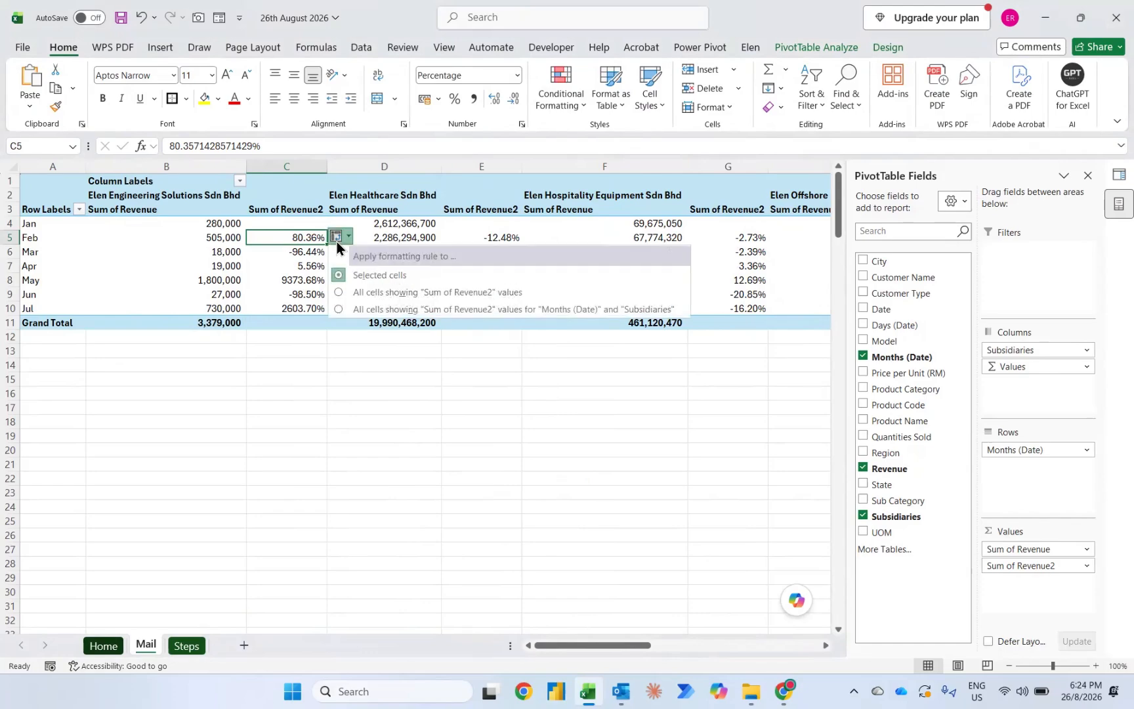
{"action": "left_click", "coordinate": [347, 295]}
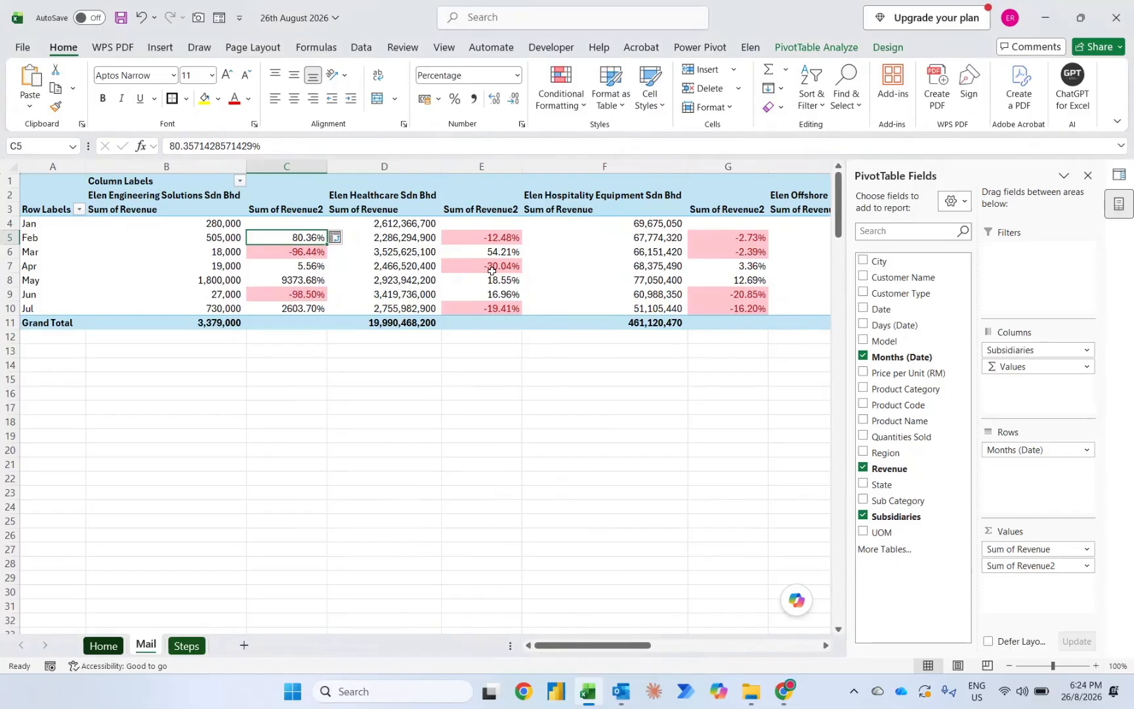
Step: Highlight values greater than 0 with Green Fill with Dark Green Text in all cells showing "Sum of Revenue2" values
{"action": "mouse_move", "coordinate": [492, 271]}
{"action": "left_click", "coordinate": [557, 84]}
{"action": "mouse_move", "coordinate": [615, 136]}
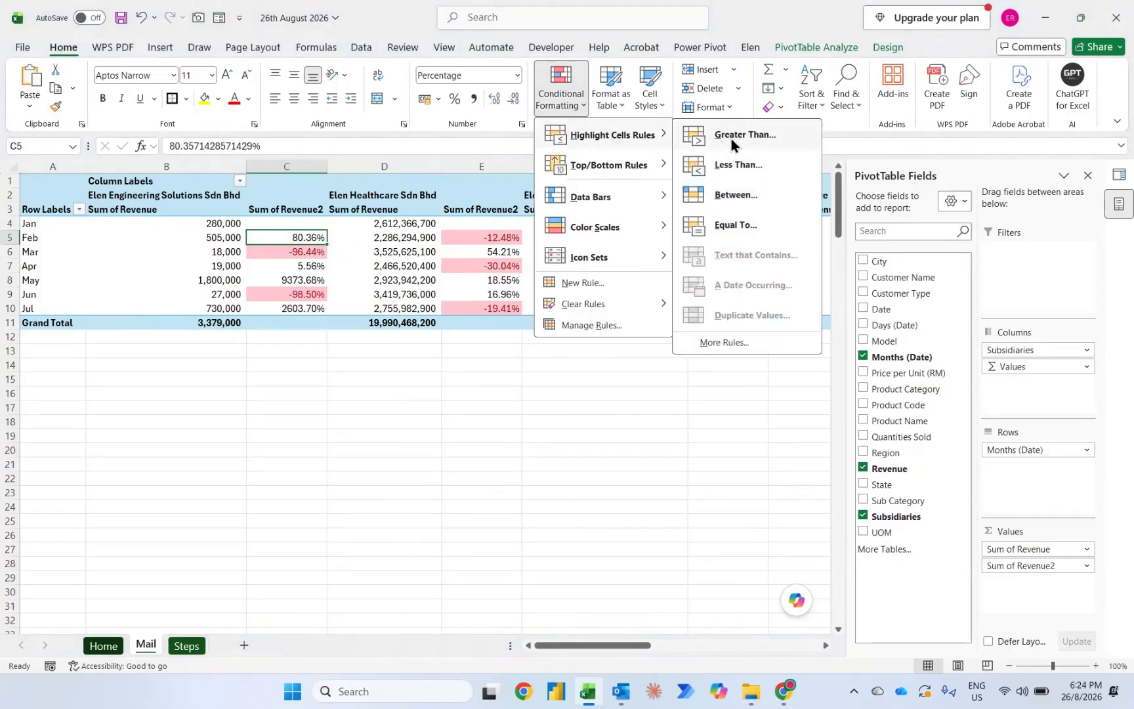
{"action": "left_click", "coordinate": [731, 138]}
{"action": "type", "text": "0"}
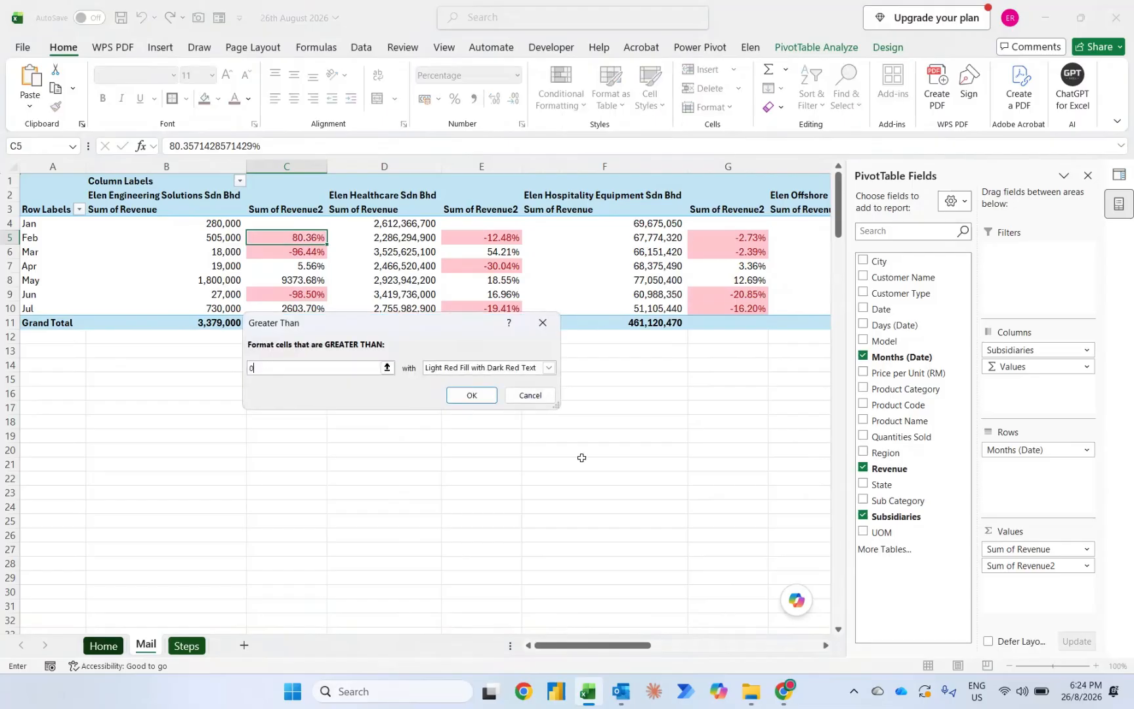
{"action": "key", "text": "Tab"}
{"action": "key", "text": "Down"}
{"action": "key", "text": "Down"}
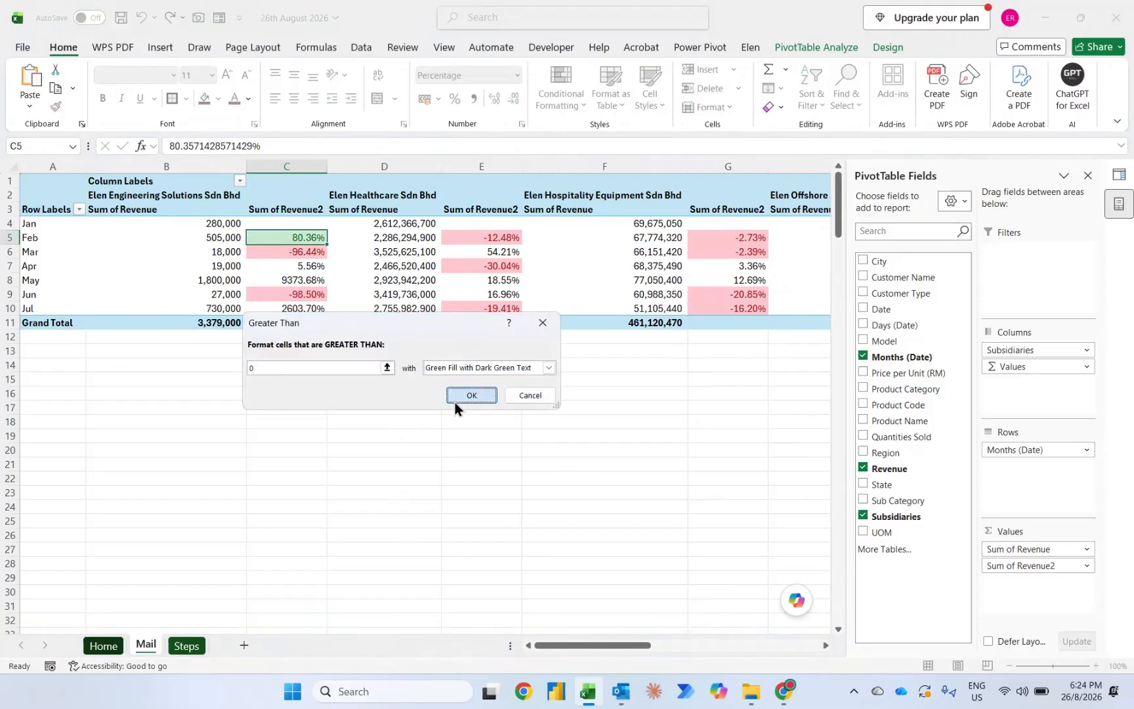
{"action": "left_click", "coordinate": [456, 401]}
{"action": "left_click", "coordinate": [337, 242]}
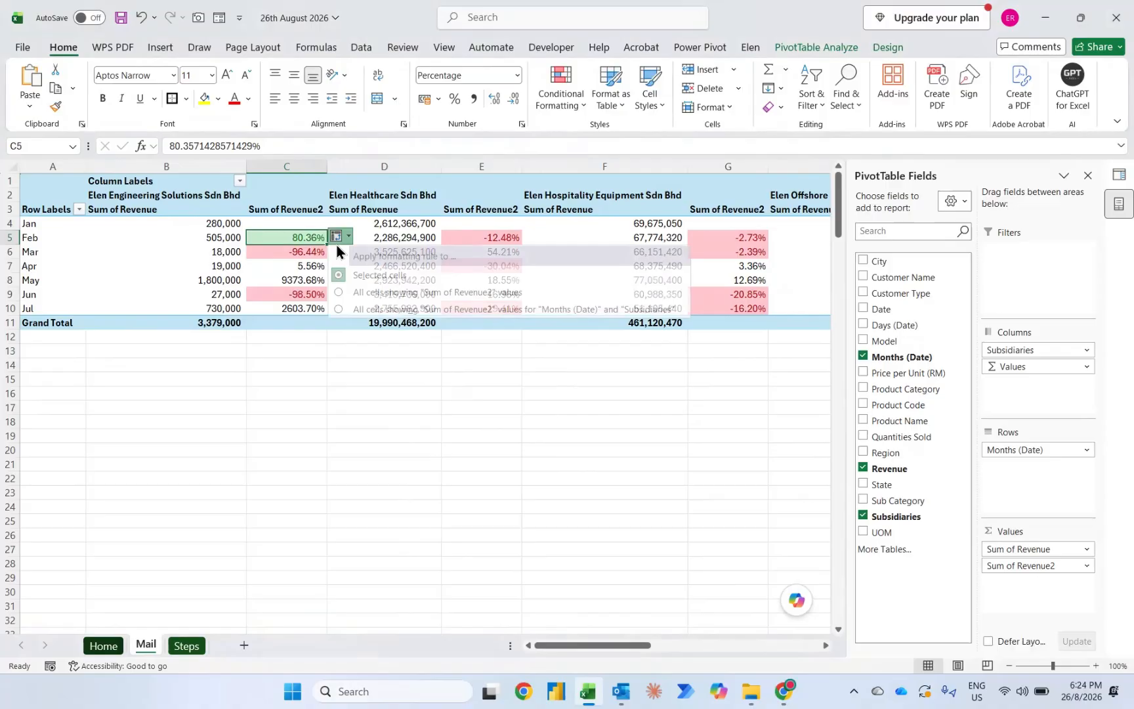
{"action": "left_click", "coordinate": [345, 293]}
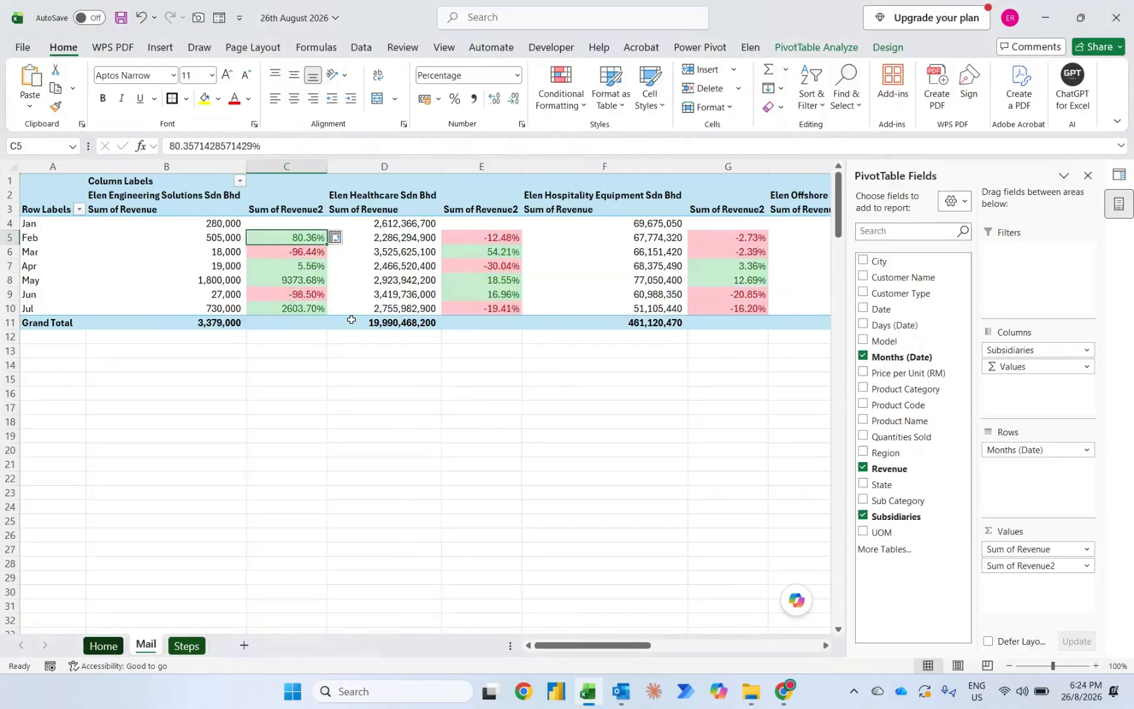
Step: Start an icon set rule for all cells showing "Sum of Revenue2" values, with both thresholds set to type Number and value 0
{"action": "left_click", "coordinate": [564, 103]}
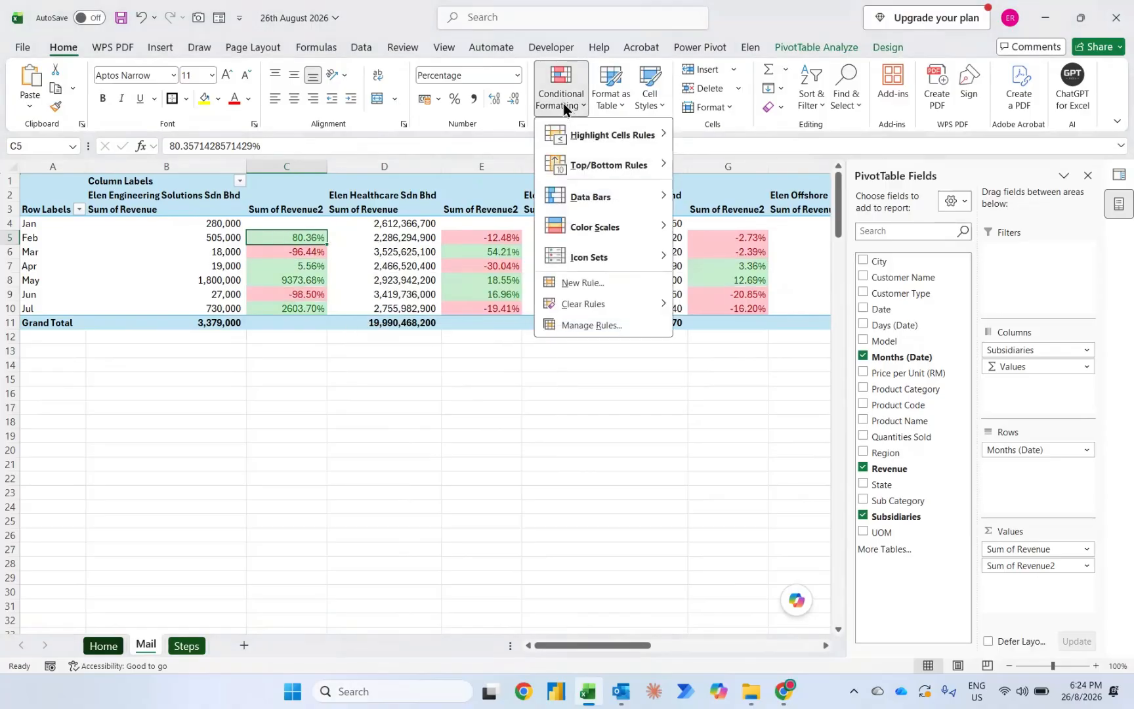
{"action": "mouse_move", "coordinate": [590, 259]}
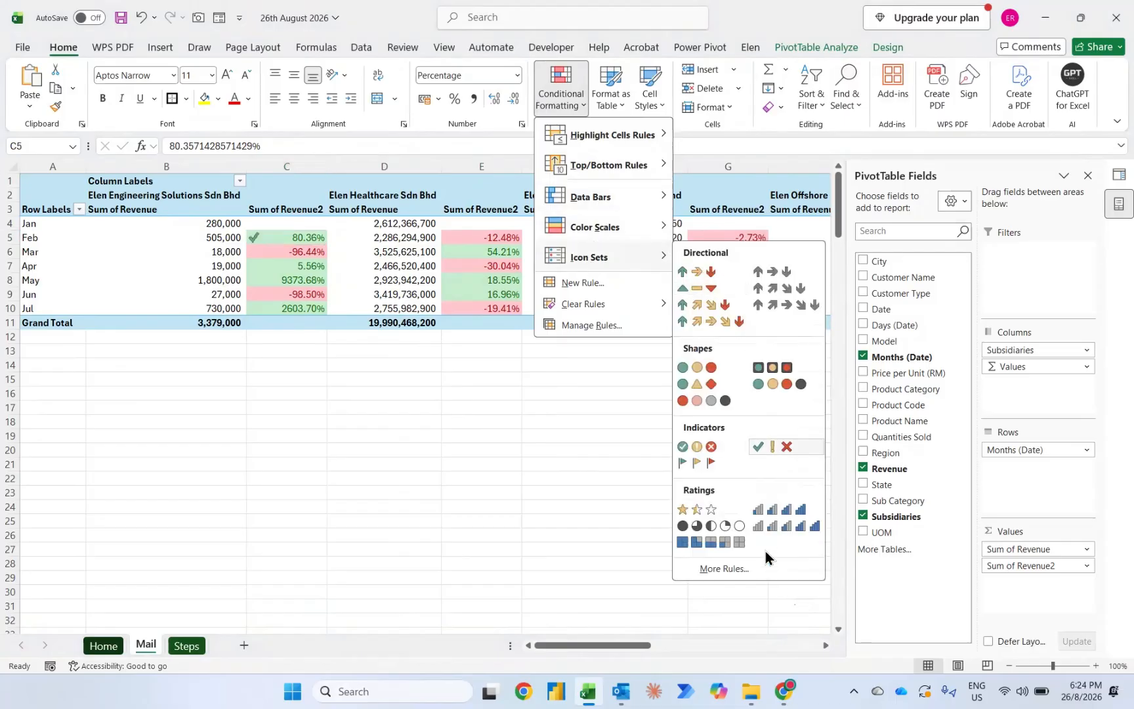
{"action": "left_click", "coordinate": [744, 566]}
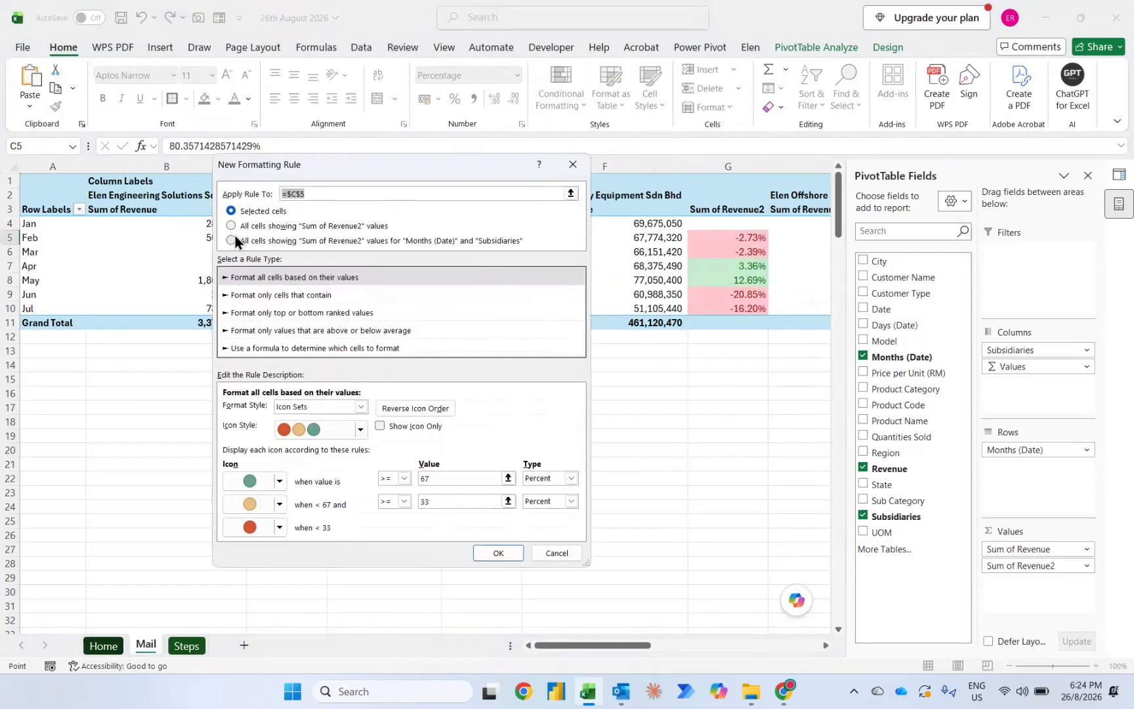
{"action": "left_click", "coordinate": [300, 227]}
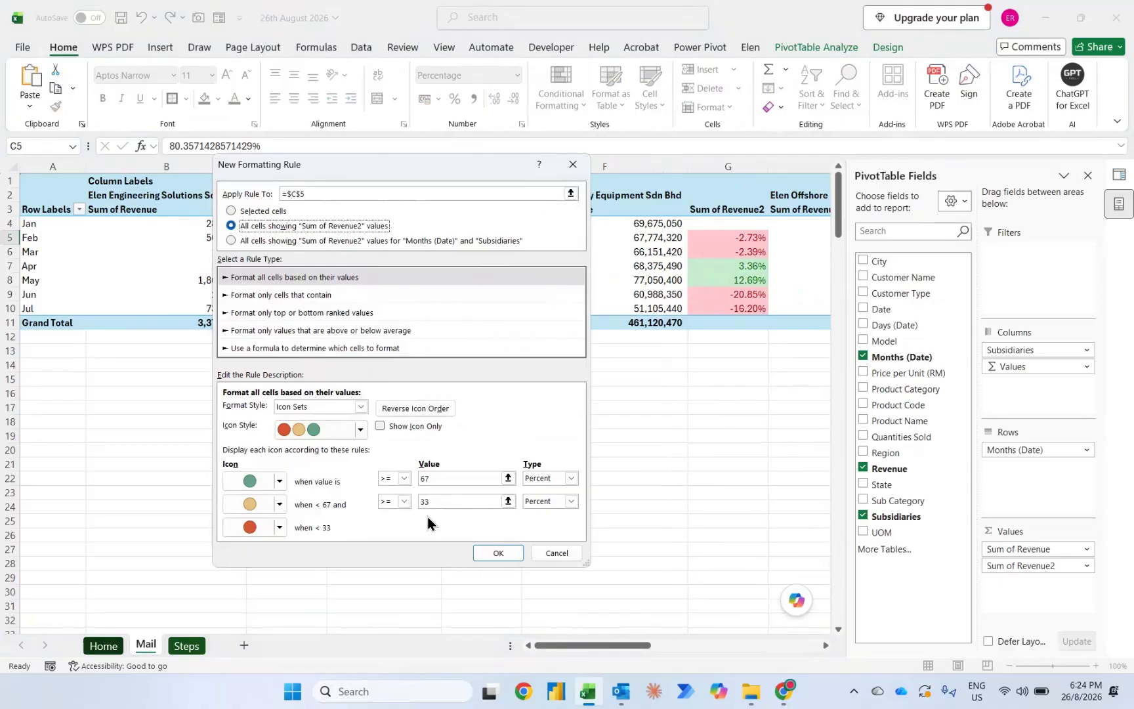
{"action": "left_click", "coordinate": [549, 482]}
{"action": "left_click", "coordinate": [536, 493]}
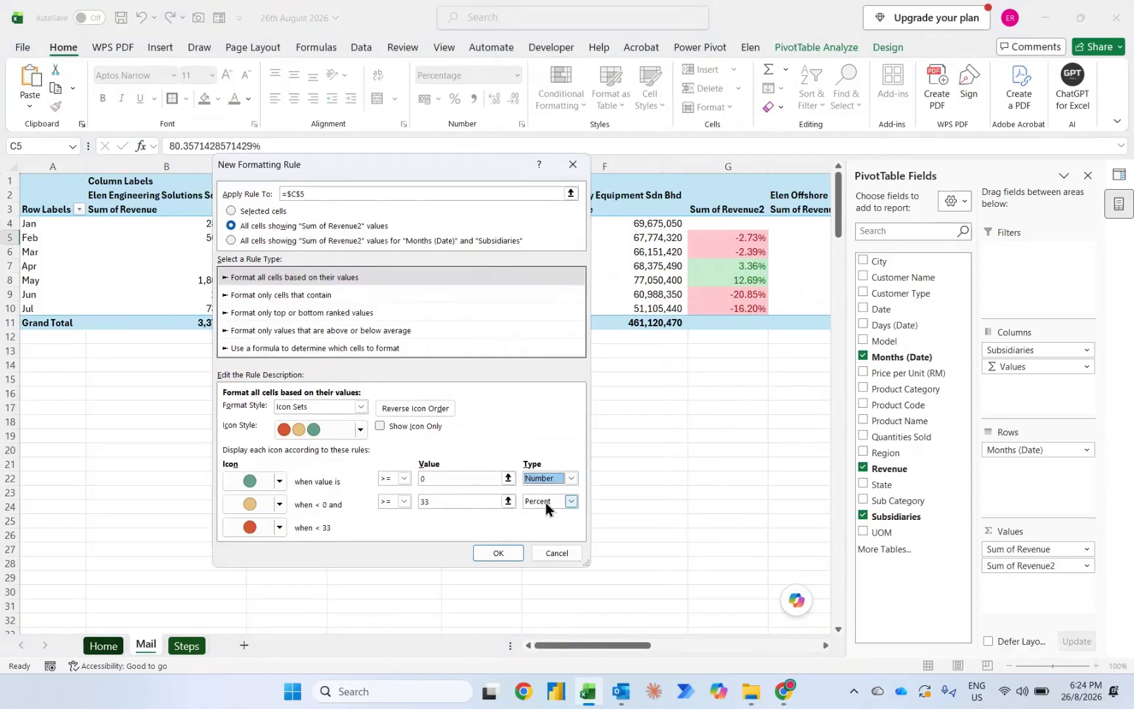
{"action": "left_click", "coordinate": [546, 502]}
{"action": "left_click", "coordinate": [545, 516]}
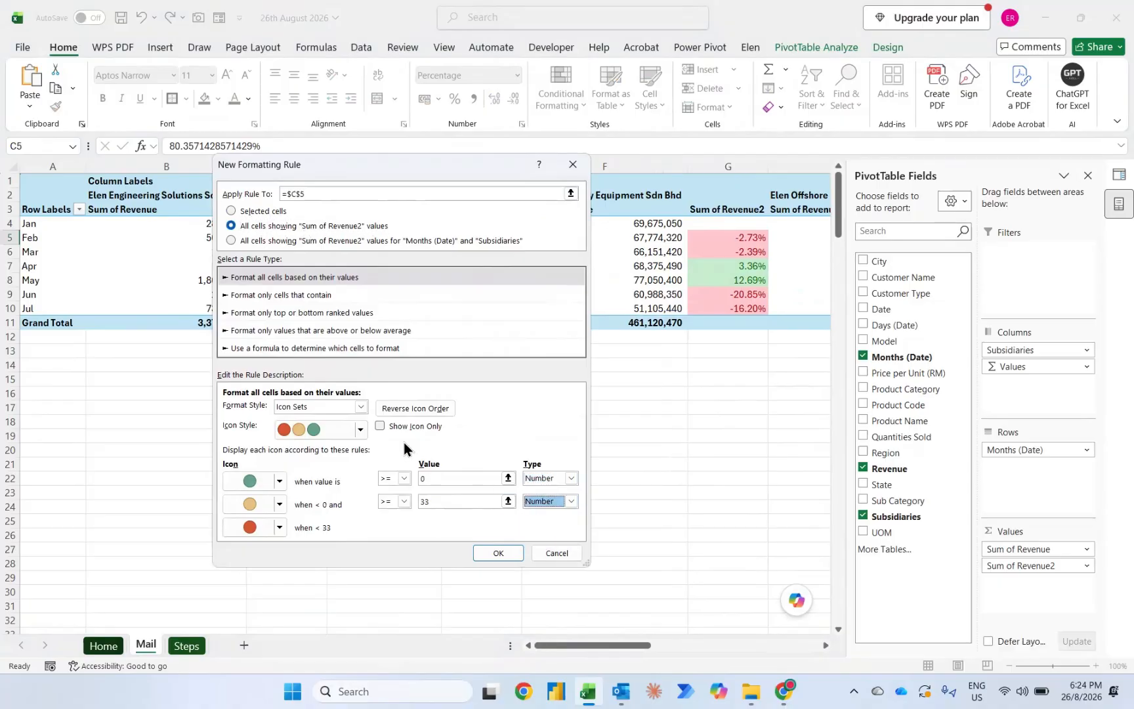
Step: Give the icon set rule the coloured red, yellow and green three-arrow style and apply it
{"action": "left_click", "coordinate": [361, 430]}
{"action": "scroll", "coordinate": [315, 473], "scroll_direction": "up", "scroll_amount": 3}
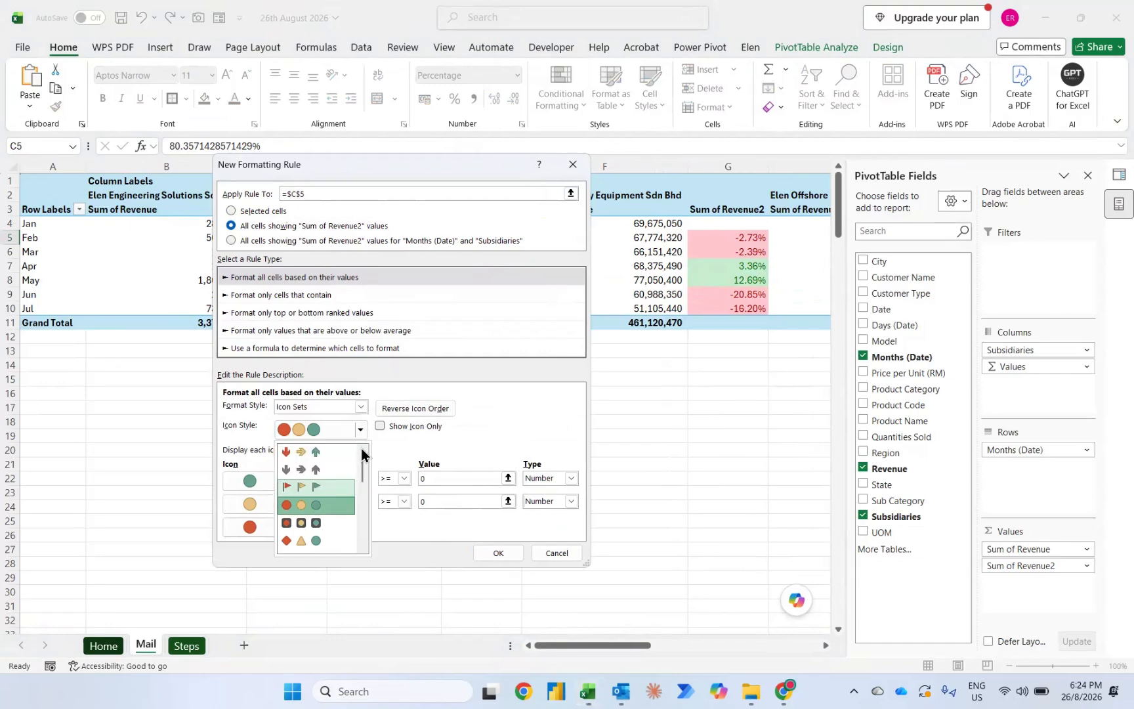
{"action": "left_click", "coordinate": [316, 453]}
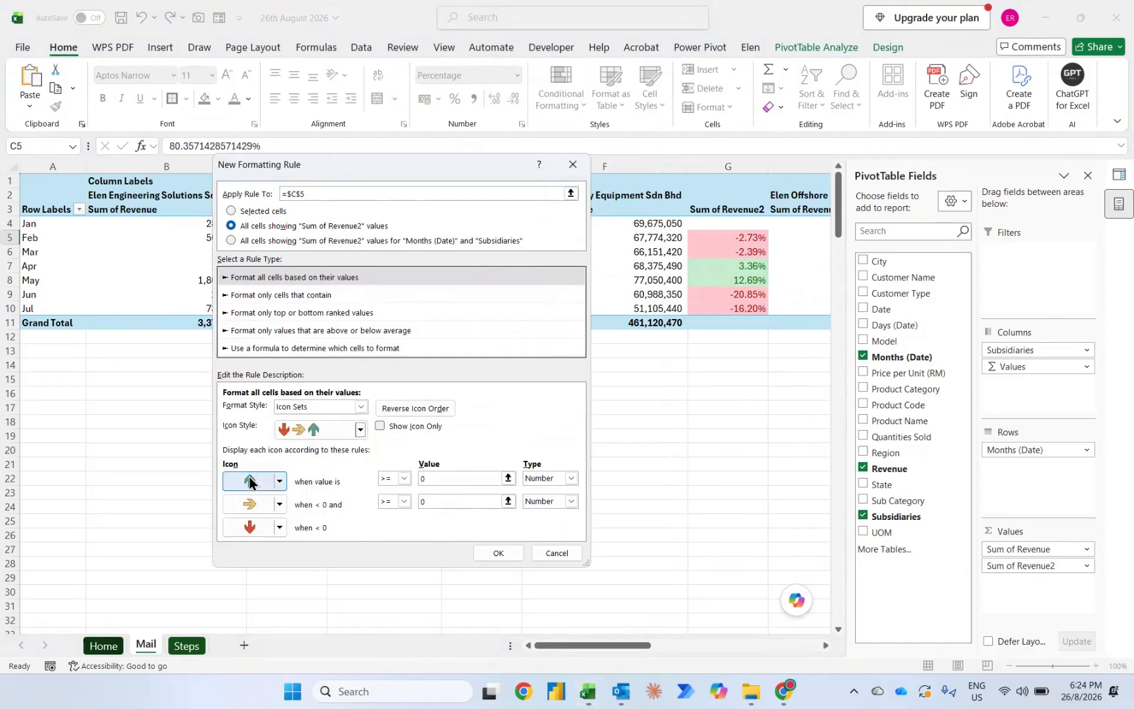
{"action": "left_click", "coordinate": [484, 548]}
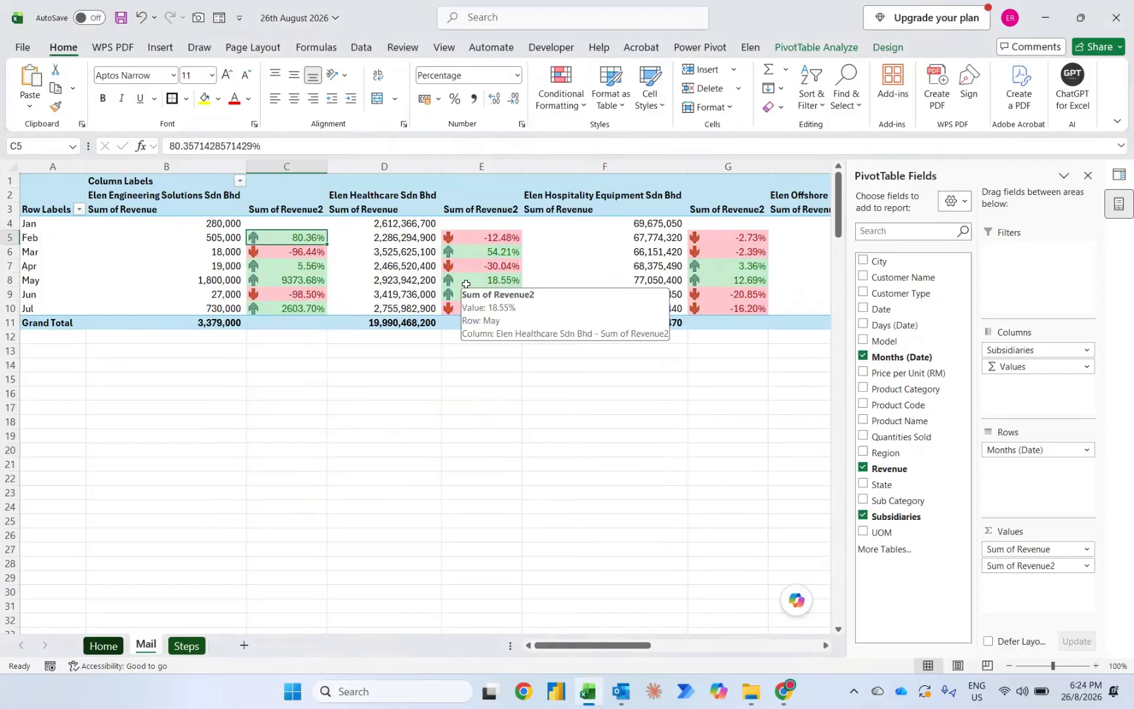
Step: Give the Sum of Revenue2 values the custom number format 0.00%;(0.00%) so negatives appear in parentheses
{"action": "right_click", "coordinate": [281, 237]}
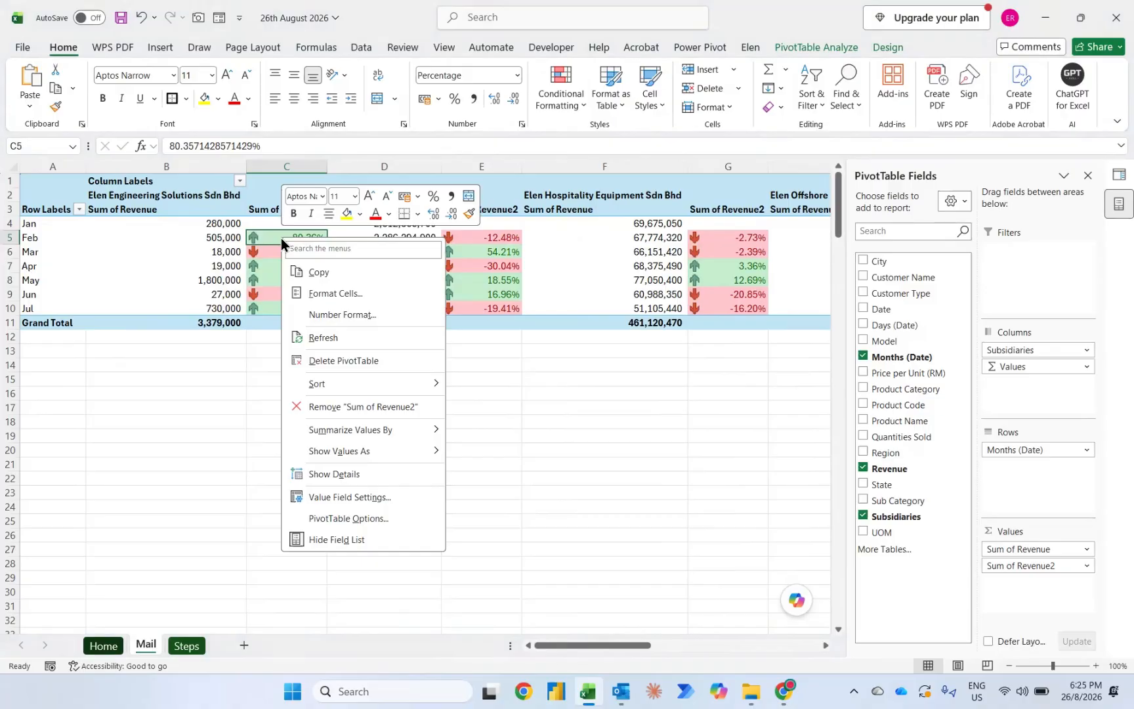
{"action": "left_click", "coordinate": [318, 314]}
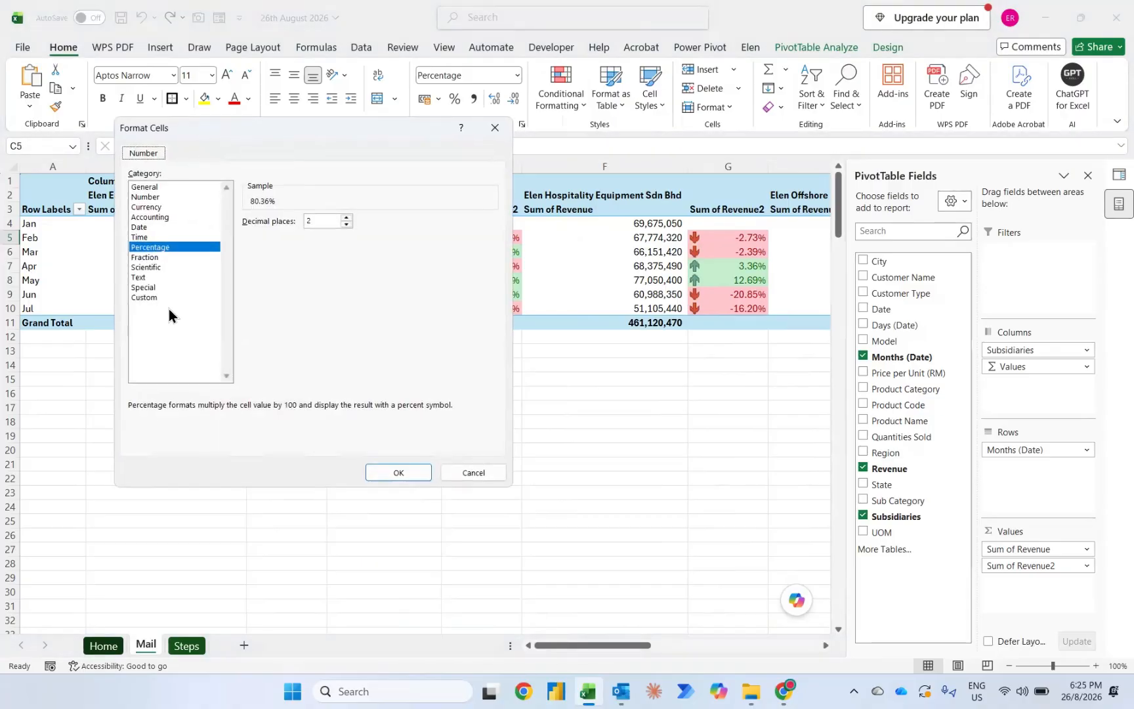
{"action": "left_click", "coordinate": [157, 297]}
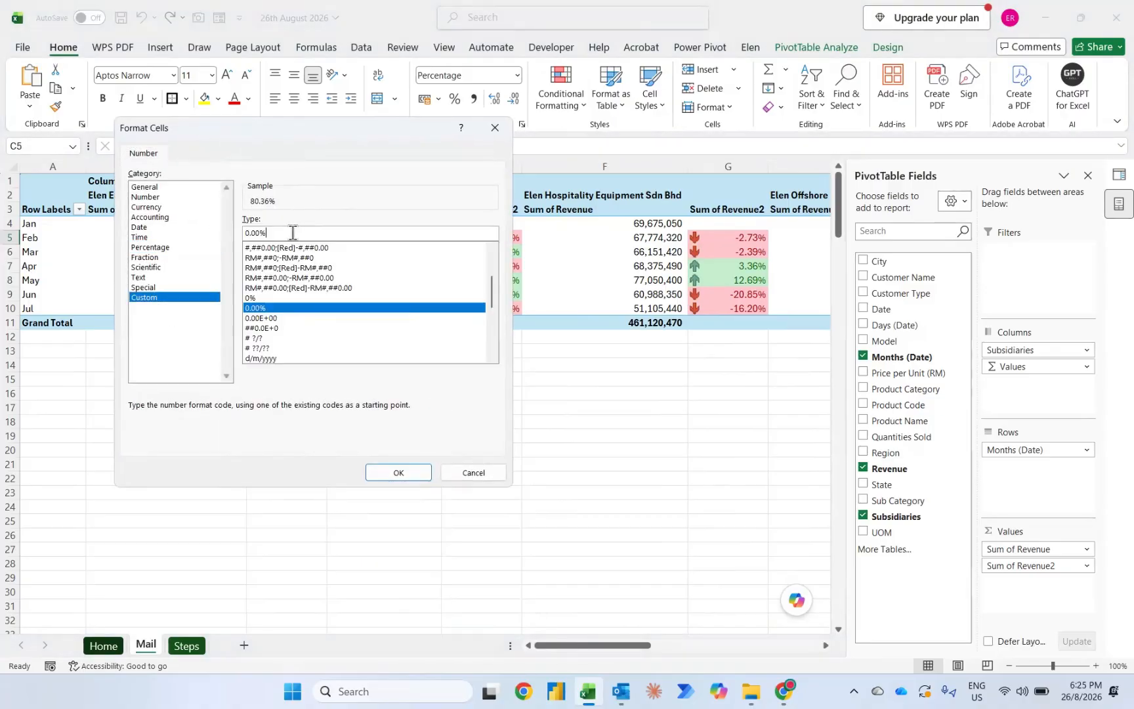
{"action": "left_click", "coordinate": [293, 232]}
{"action": "type", "text": ";"}
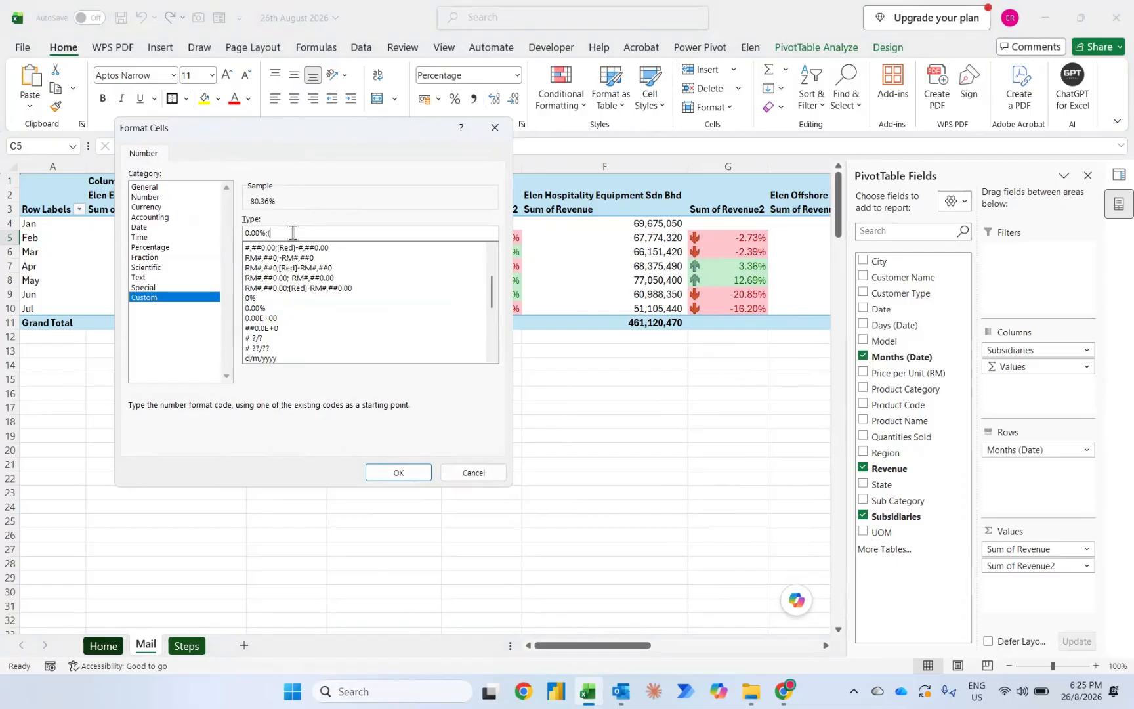
{"action": "type", "text": "(0.00%"}
{"action": "left_click", "coordinate": [399, 472]}
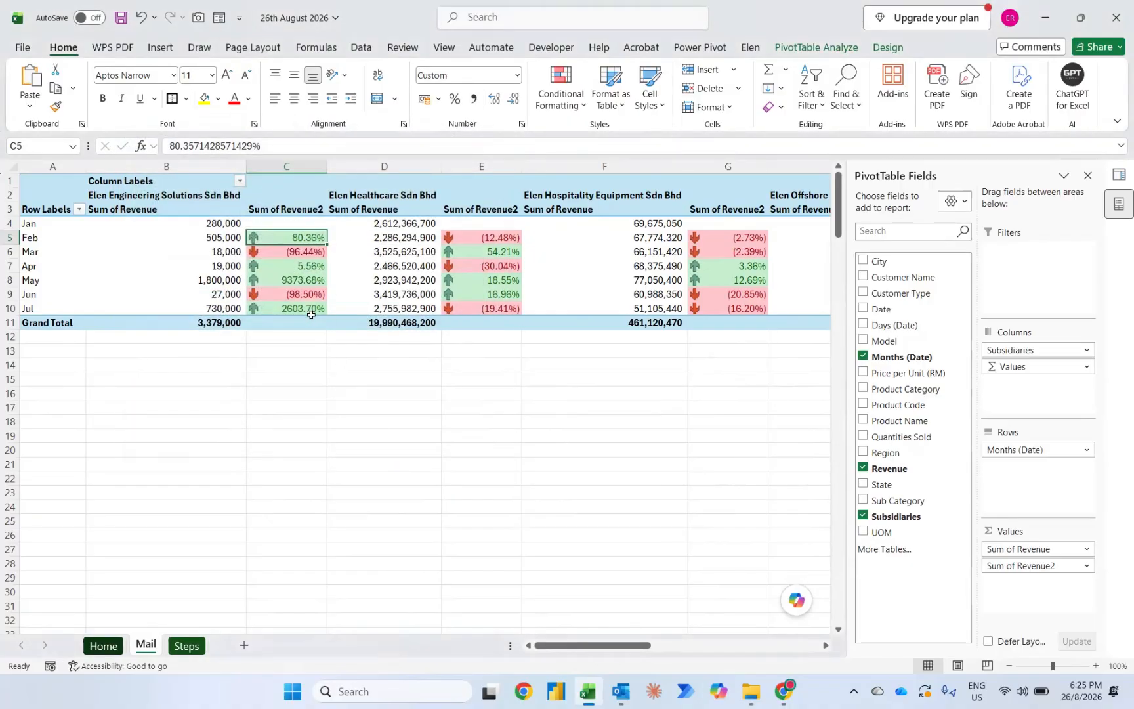
{"action": "mouse_move", "coordinate": [311, 315]}
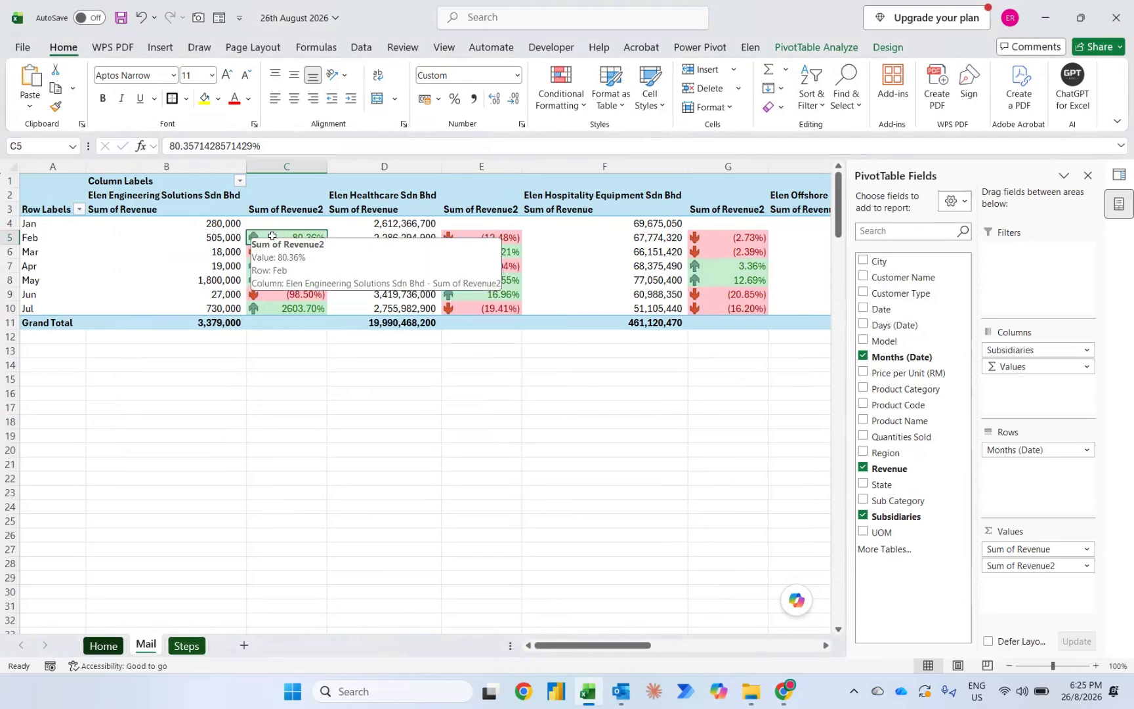
{"action": "mouse_move", "coordinate": [263, 315]}
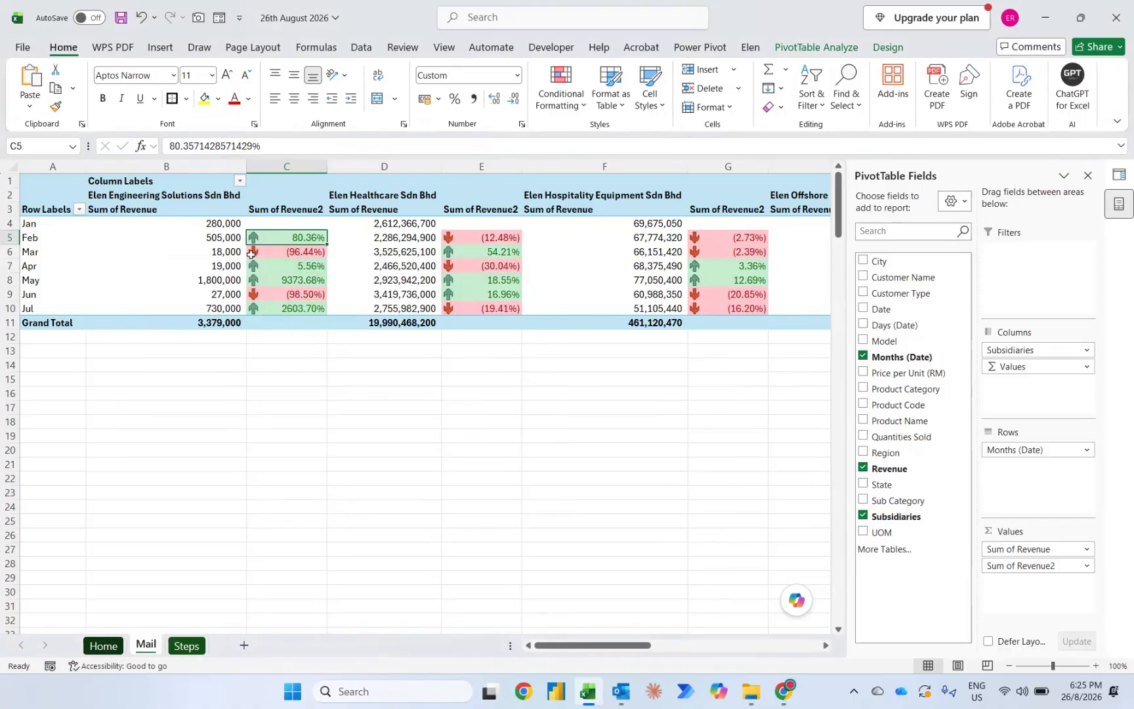
Step: Rename the PivotTable value headers Sum of Revenue as "Monthly Sales (RM)" and Sum of Revenue2 as "Trending (%)"
{"action": "left_click", "coordinate": [197, 209]}
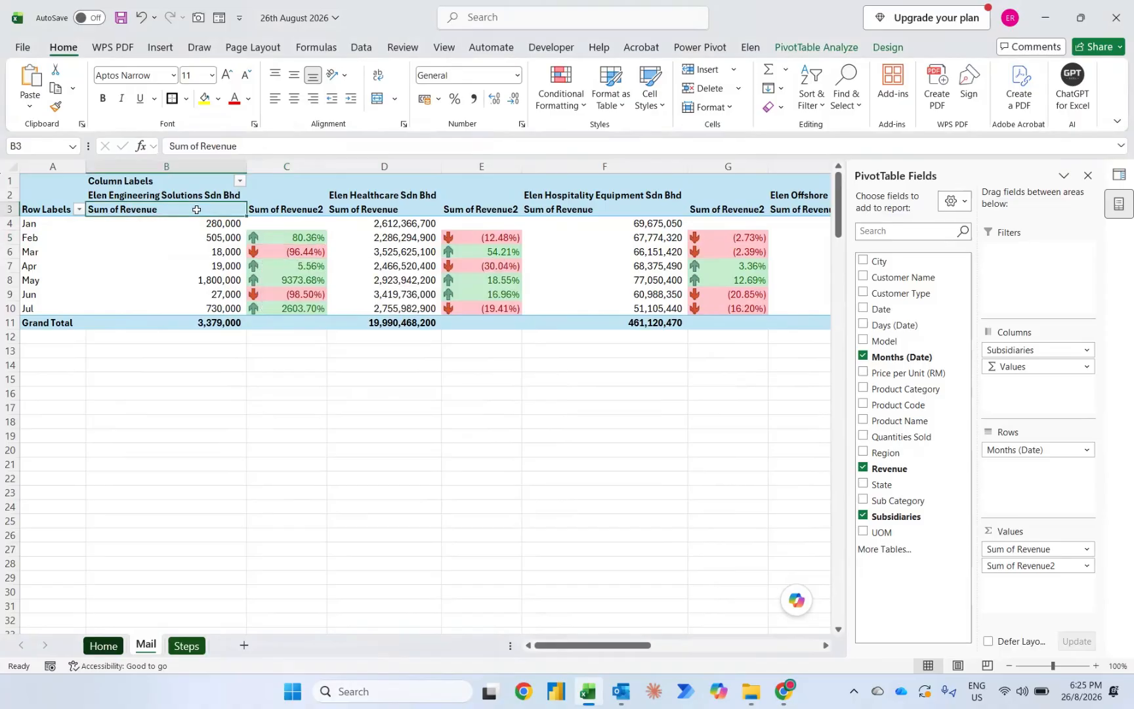
{"action": "type", "text": "Monthly"}
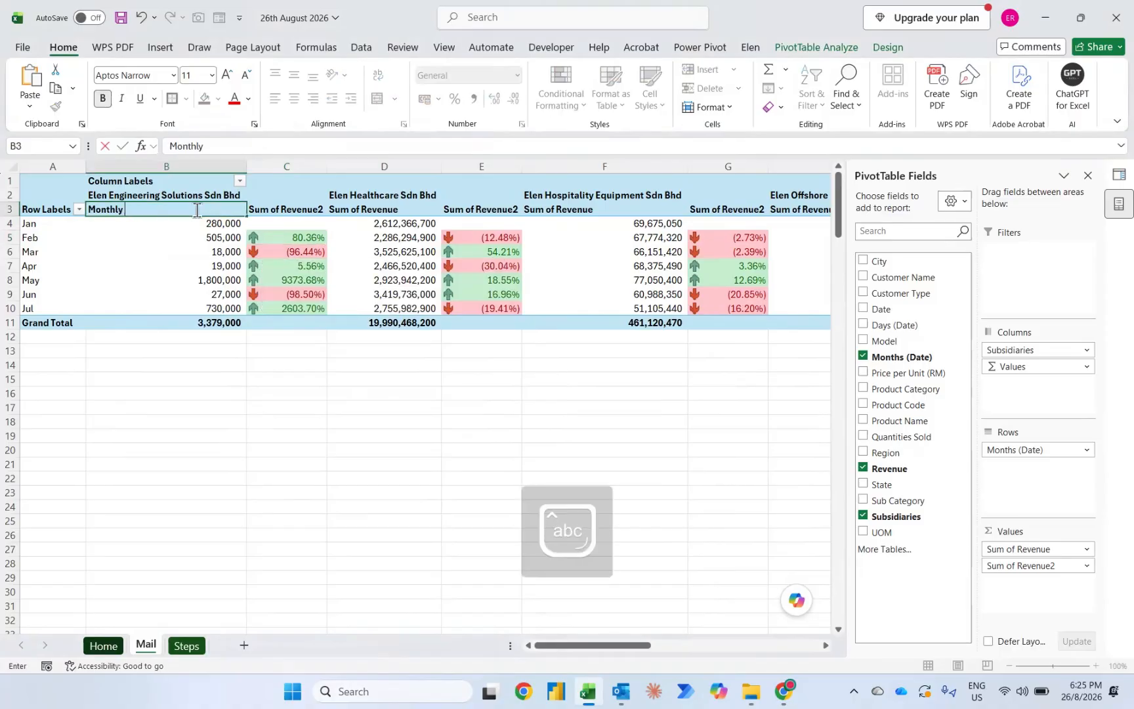
{"action": "type", "text": " Sales (RM)"}
{"action": "key", "text": "Tab"}
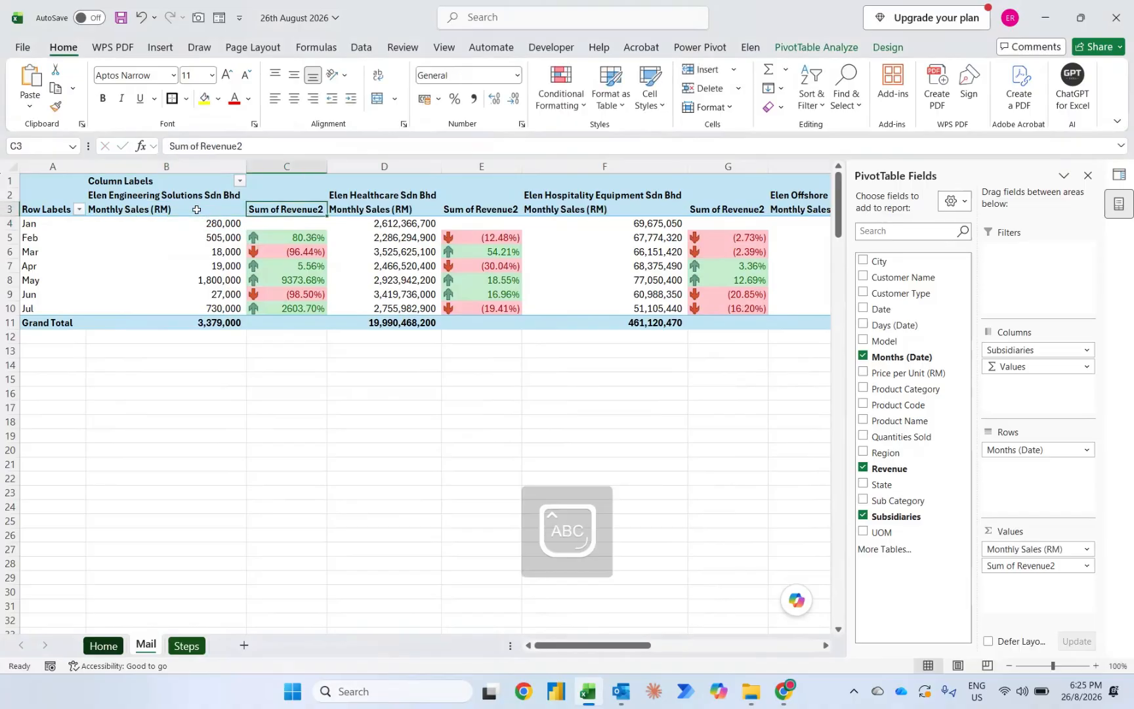
{"action": "type", "text": "Trending"}
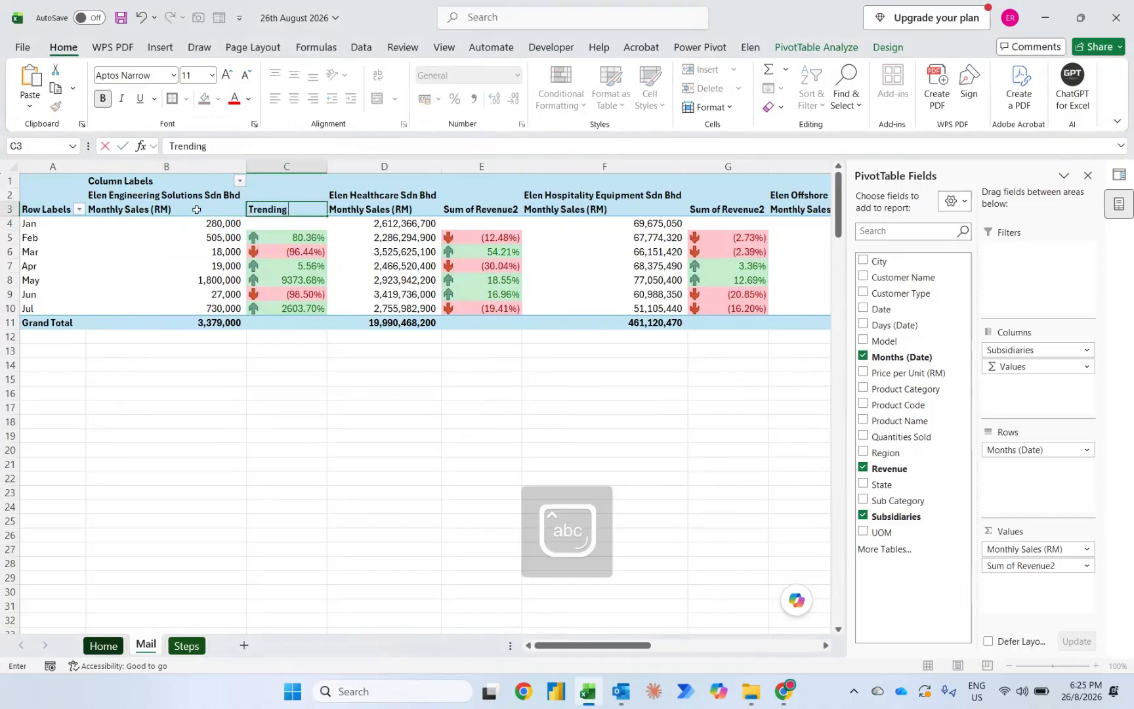
{"action": "type", "text": " (%)"}
{"action": "key", "text": "Return"}
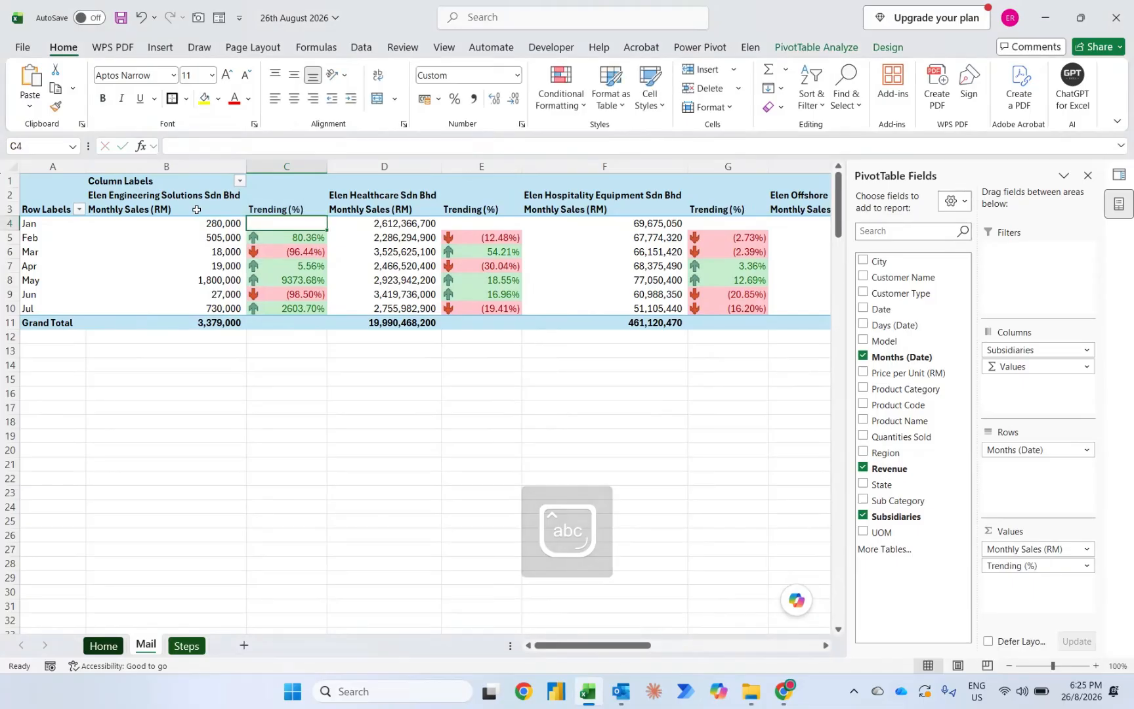
Step: Apply the dark blue PivotTable style from the second row of the Medium group
{"action": "left_click", "coordinate": [874, 50]}
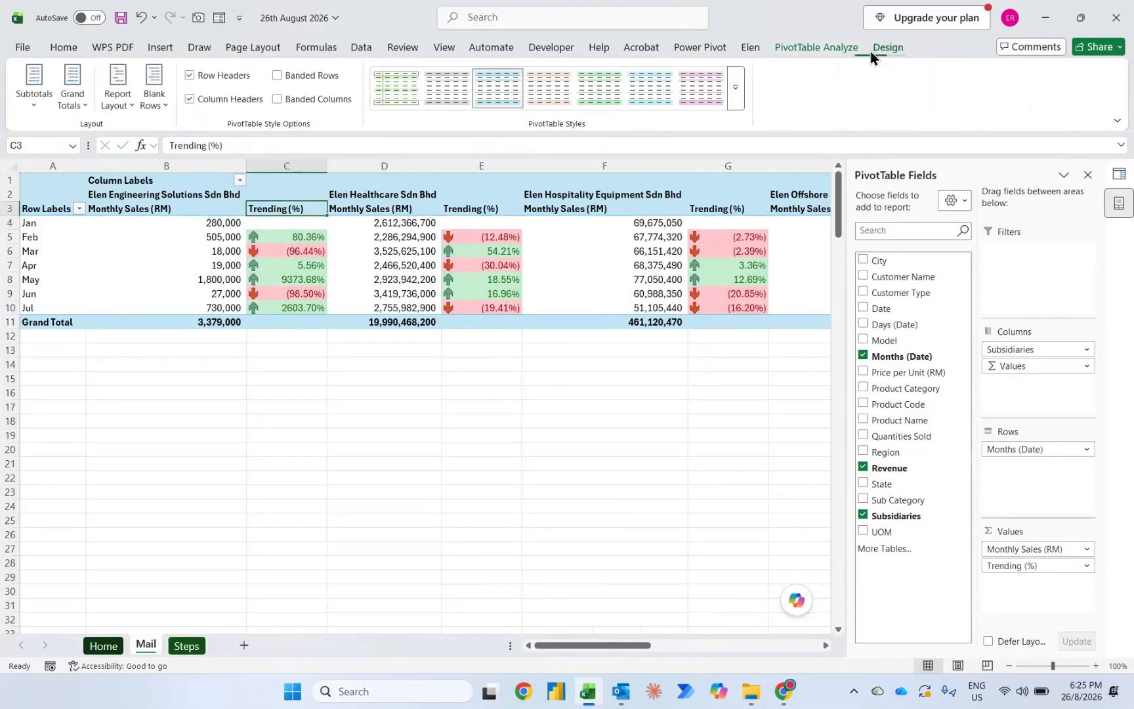
{"action": "left_click", "coordinate": [733, 88]}
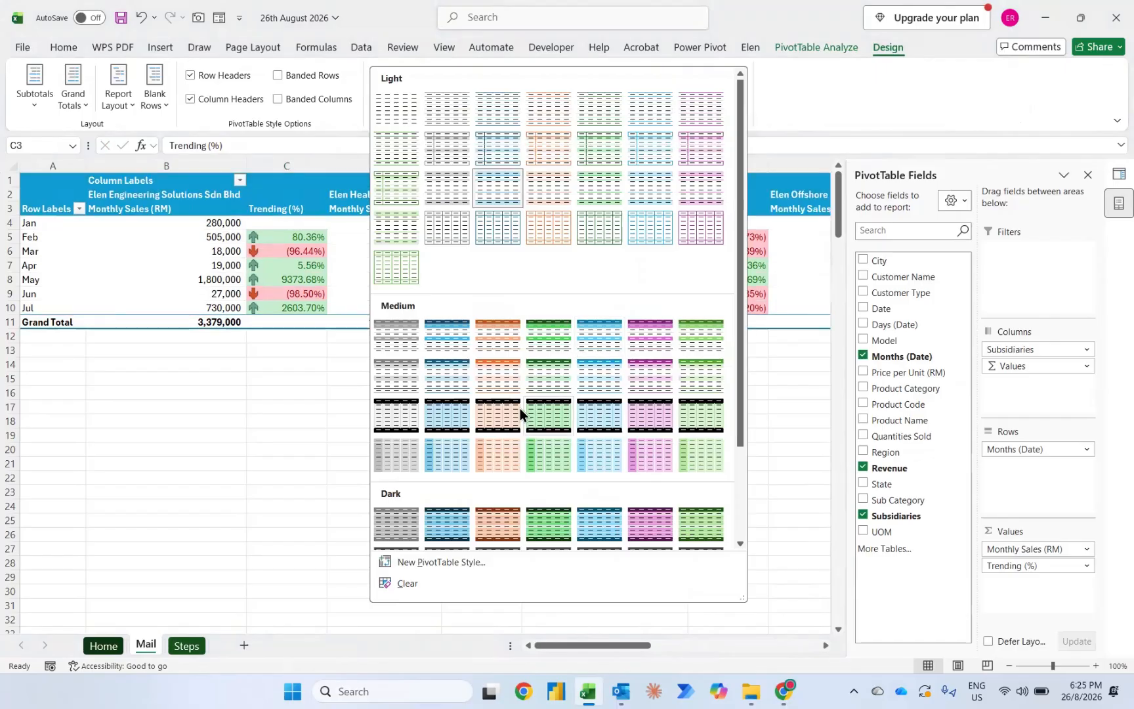
{"action": "left_click", "coordinate": [454, 377]}
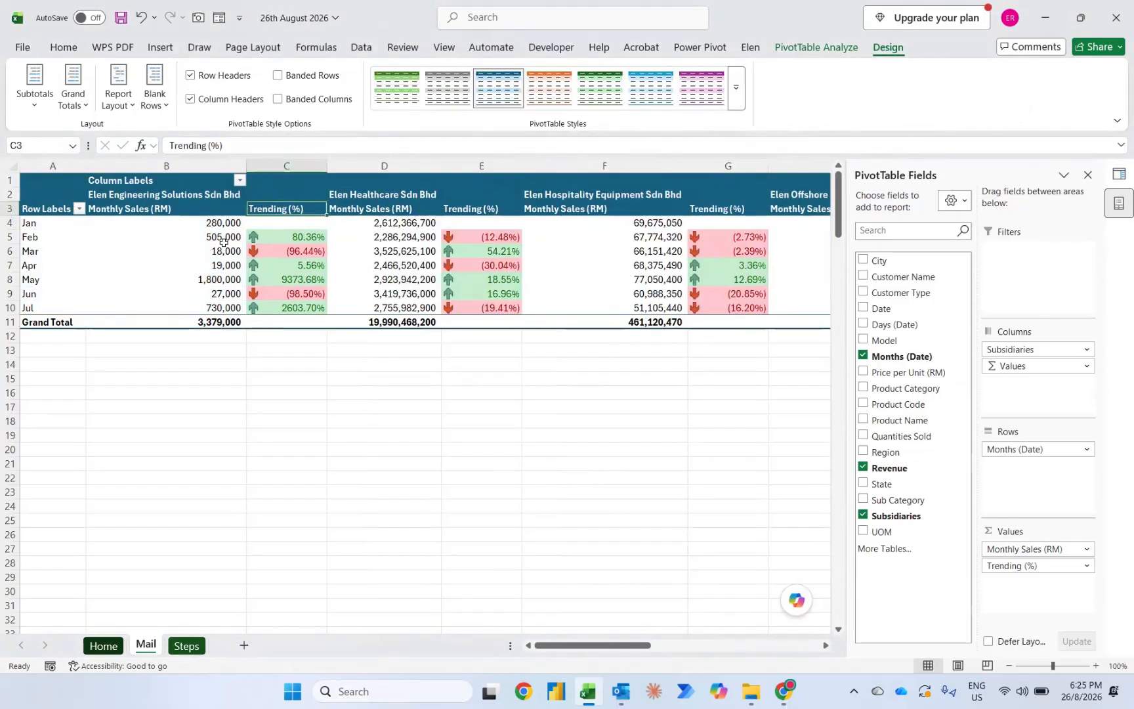
Step: Freeze panes at cell B4 and check the header rows and month labels across all subsidiaries
{"action": "key", "text": "Down"}
{"action": "key", "text": "Left"}
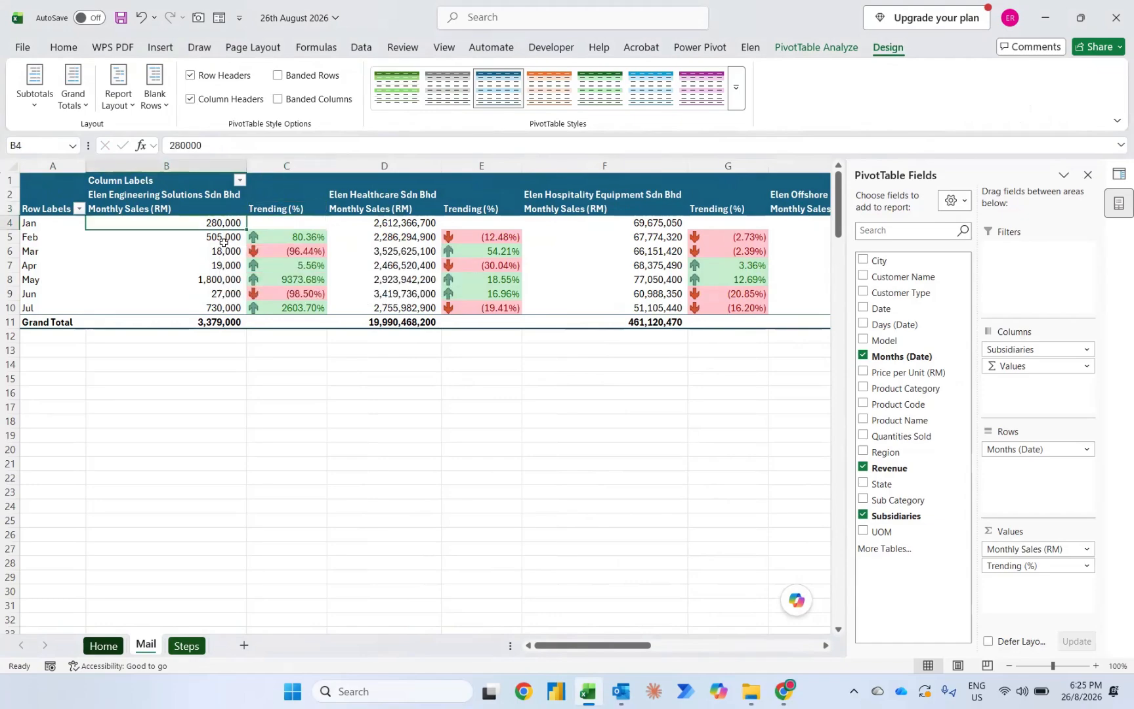
{"action": "left_click", "coordinate": [446, 50]}
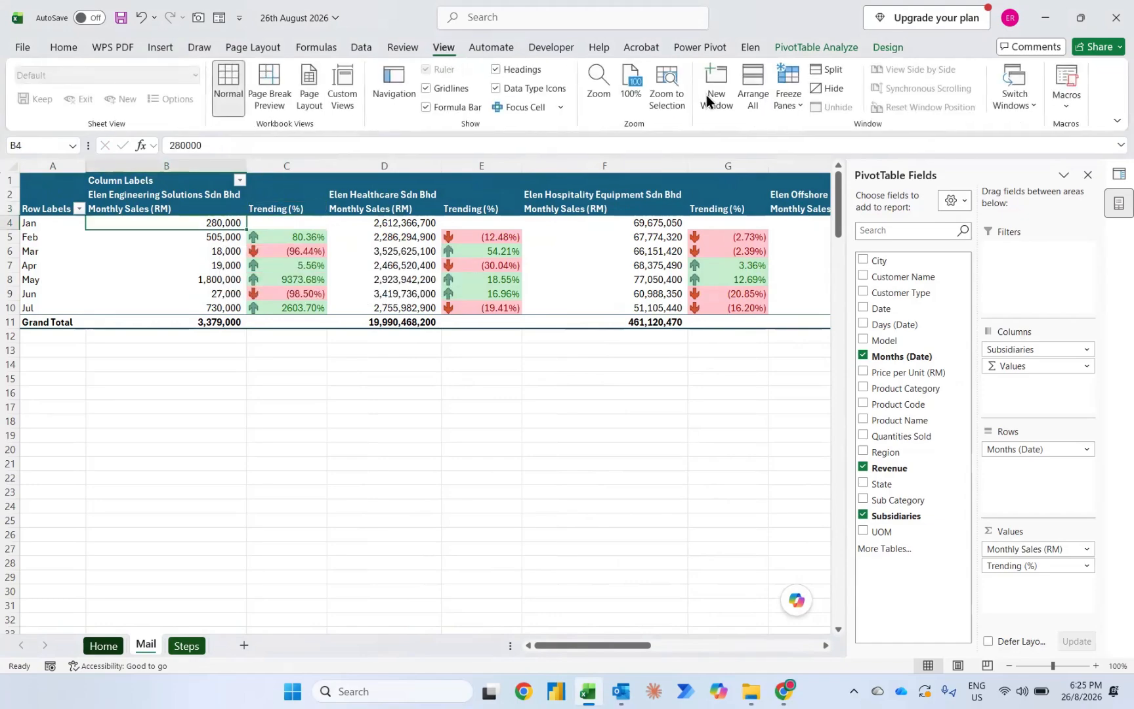
{"action": "left_click", "coordinate": [778, 100]}
{"action": "left_click", "coordinate": [808, 141]}
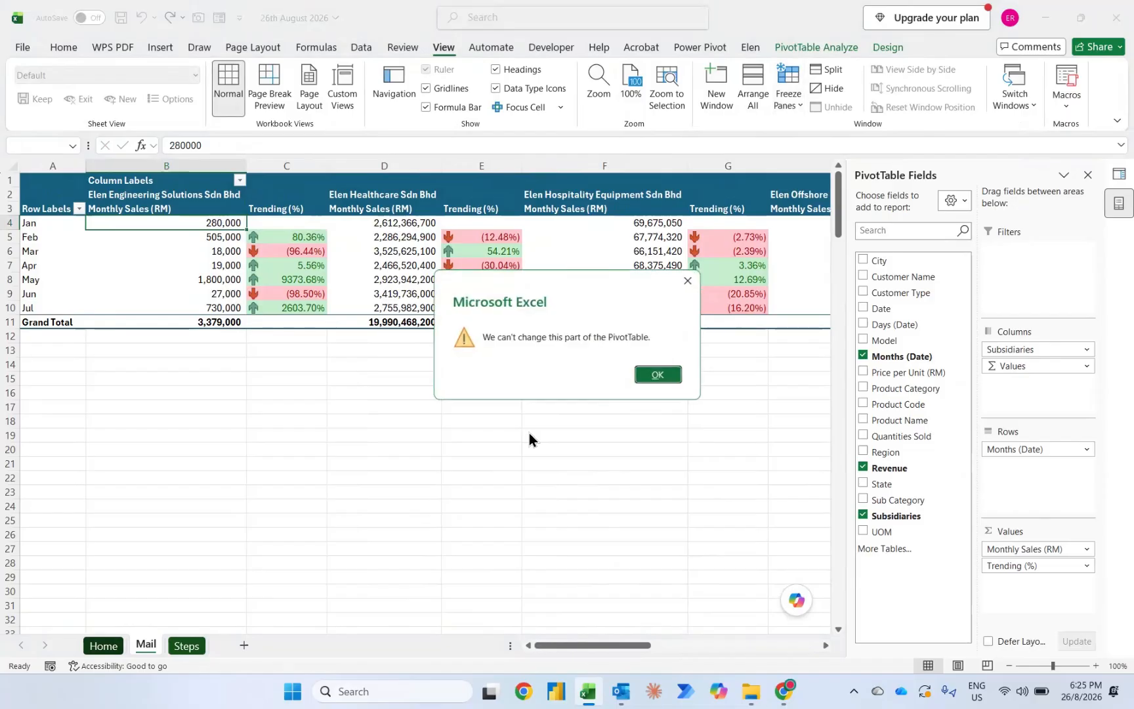
{"action": "left_click", "coordinate": [659, 375]}
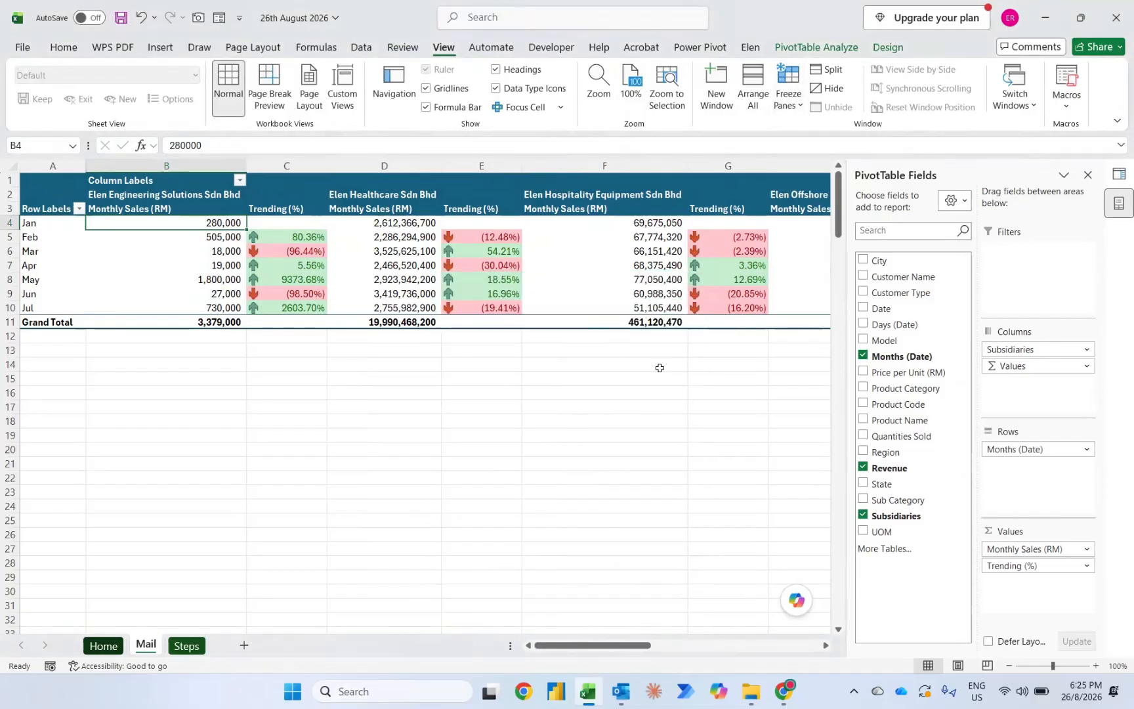
{"action": "scroll", "coordinate": [677, 313], "scroll_direction": "right", "scroll_amount": 10}
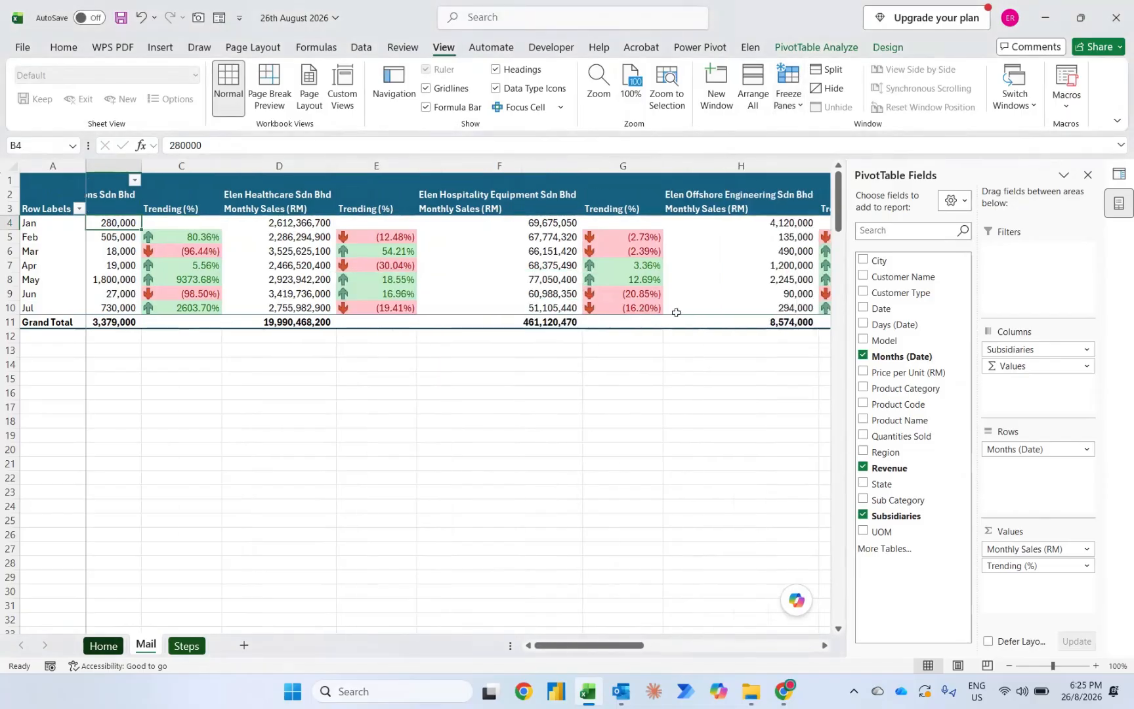
{"action": "scroll", "coordinate": [676, 313], "scroll_direction": "right", "scroll_amount": 5}
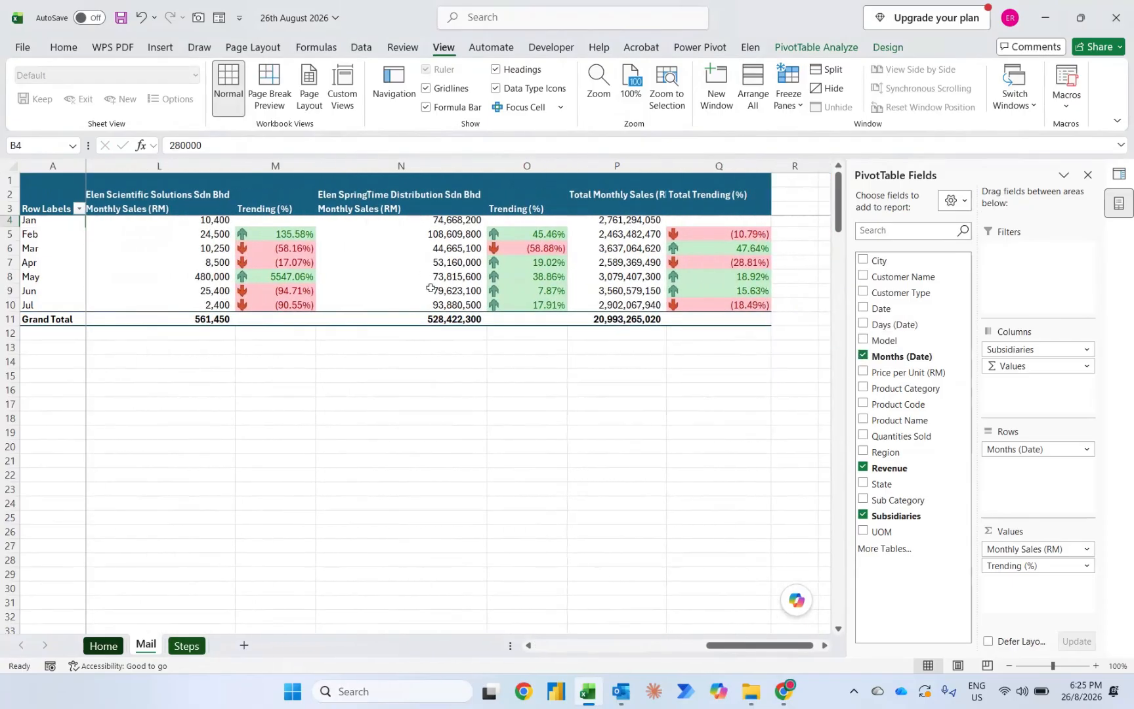
{"action": "mouse_move", "coordinate": [431, 289]}
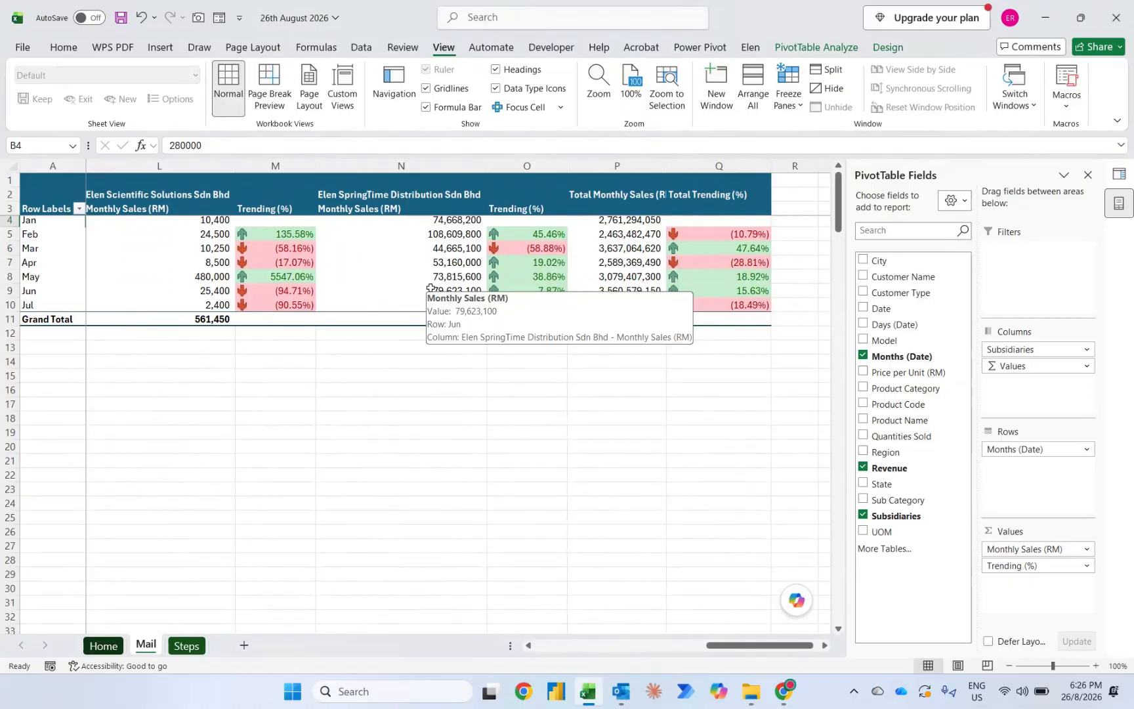
{"action": "scroll", "coordinate": [430, 289], "scroll_direction": "left", "scroll_amount": 15}
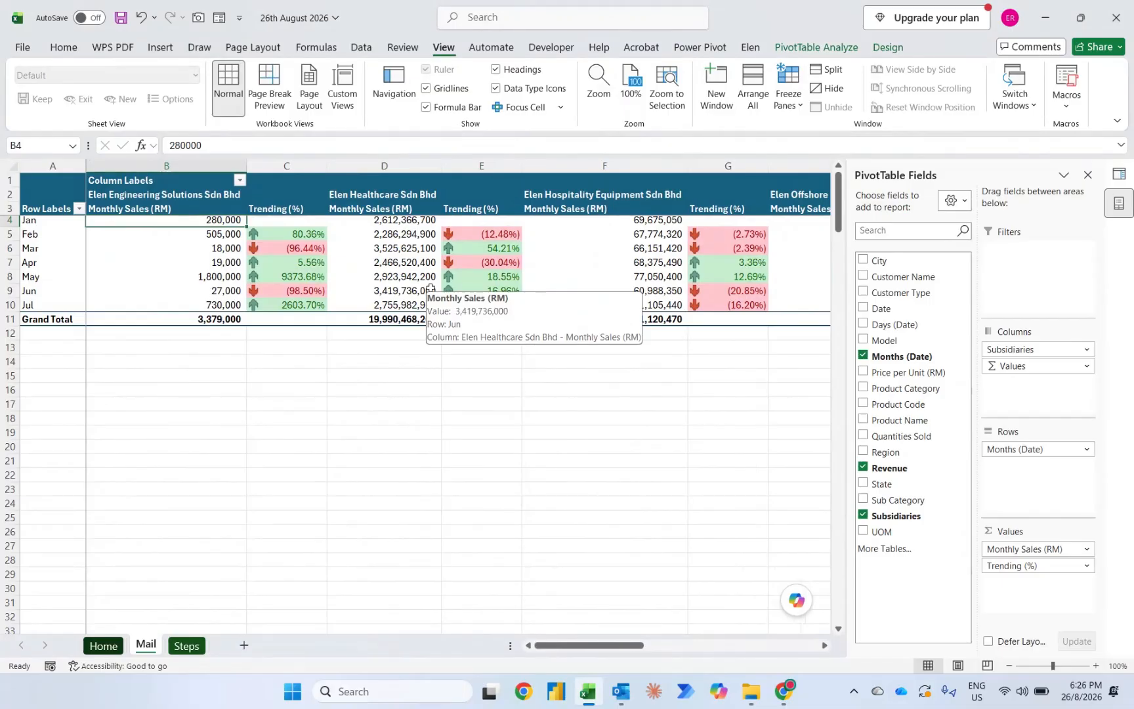
Step: Switch to Gmail in Chrome and copy the body of the most recent sent OPEX Report email into a new message
{"action": "mouse_move", "coordinate": [781, 690]}
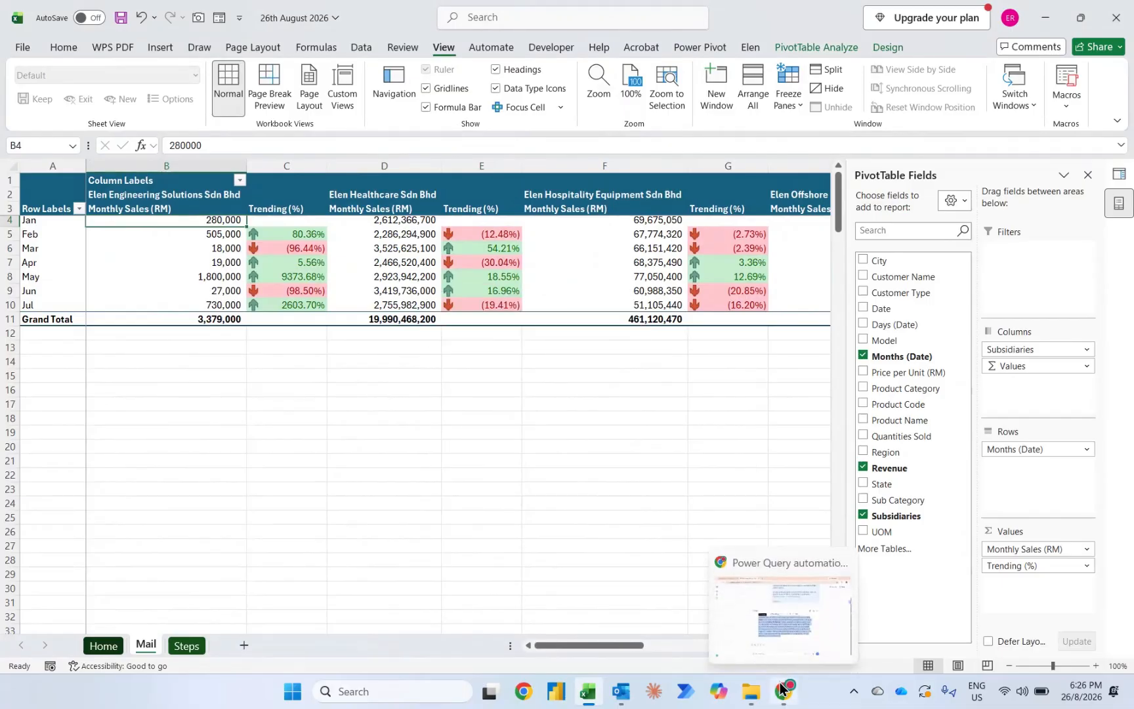
{"action": "left_click", "coordinate": [726, 605]}
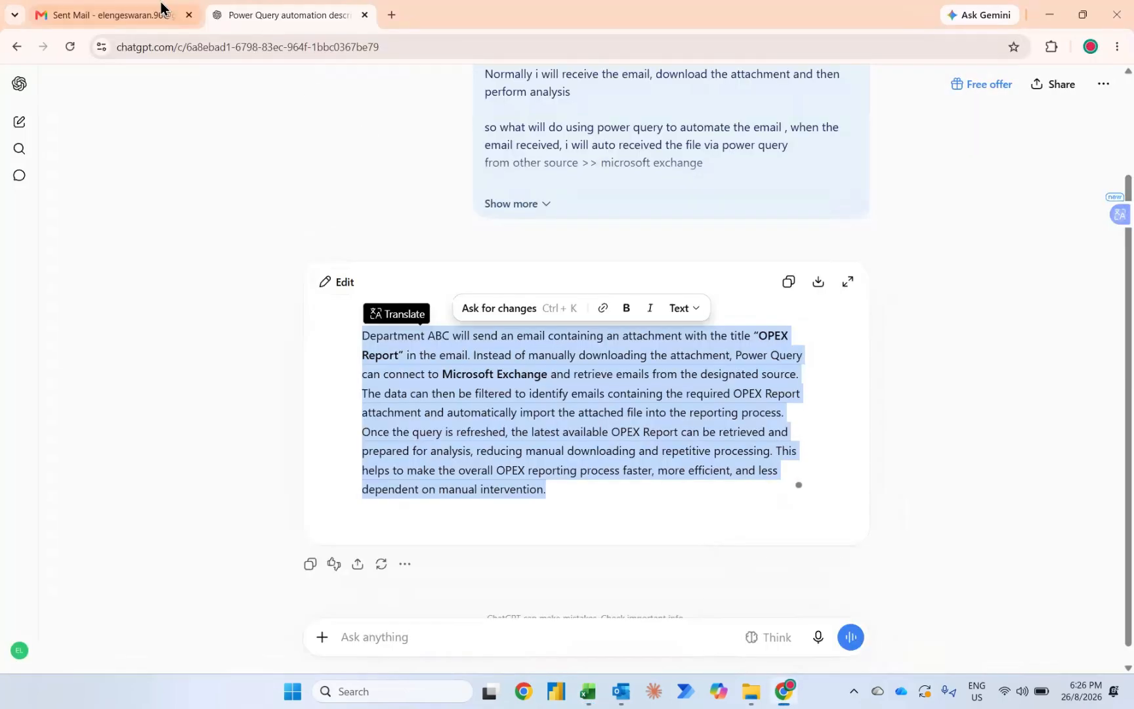
{"action": "left_click", "coordinate": [161, 8]}
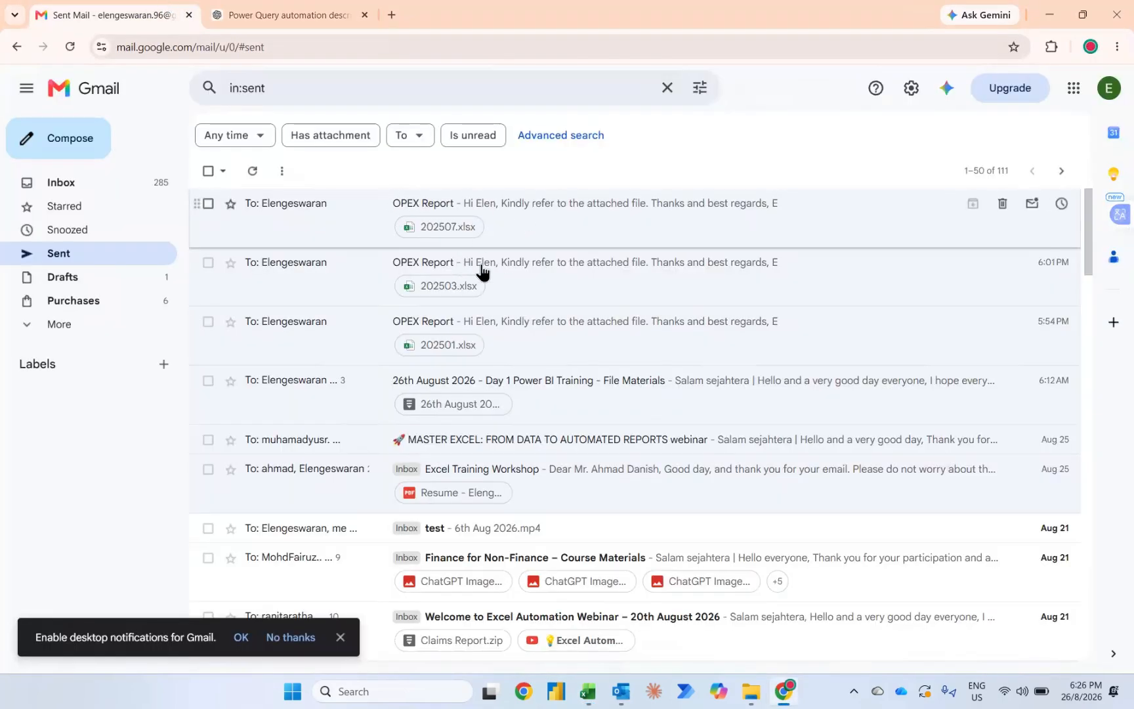
{"action": "left_click", "coordinate": [538, 215]}
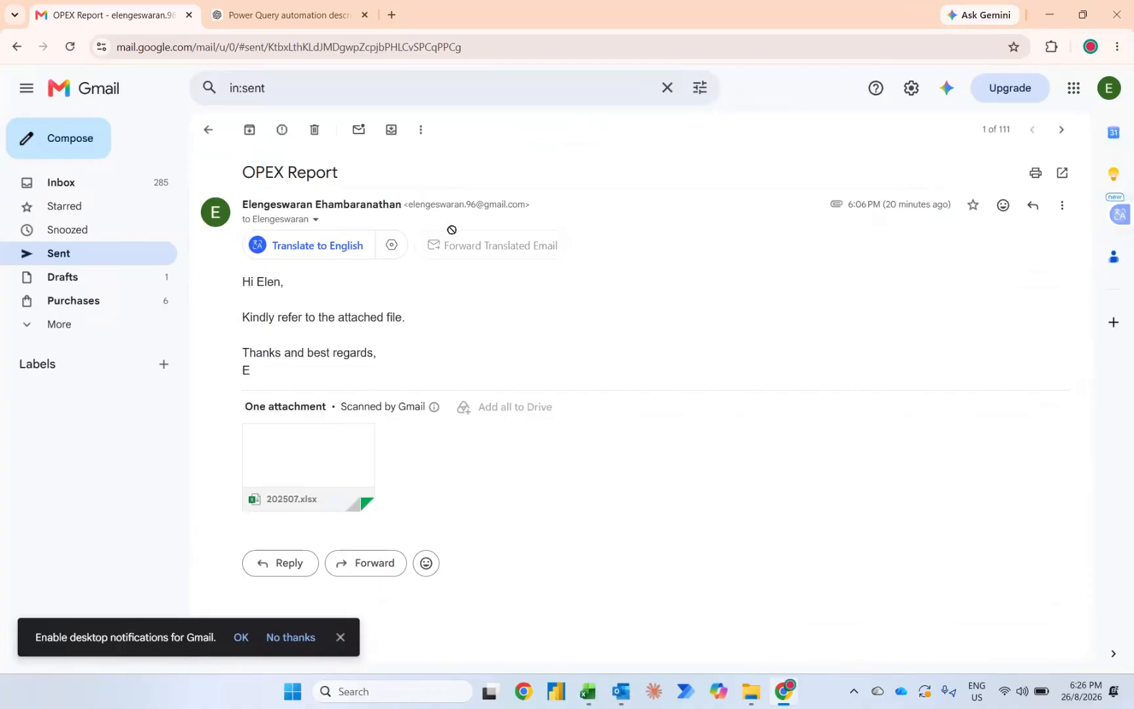
{"action": "left_click_drag", "start_coordinate": [254, 371], "coordinate": [239, 292]}
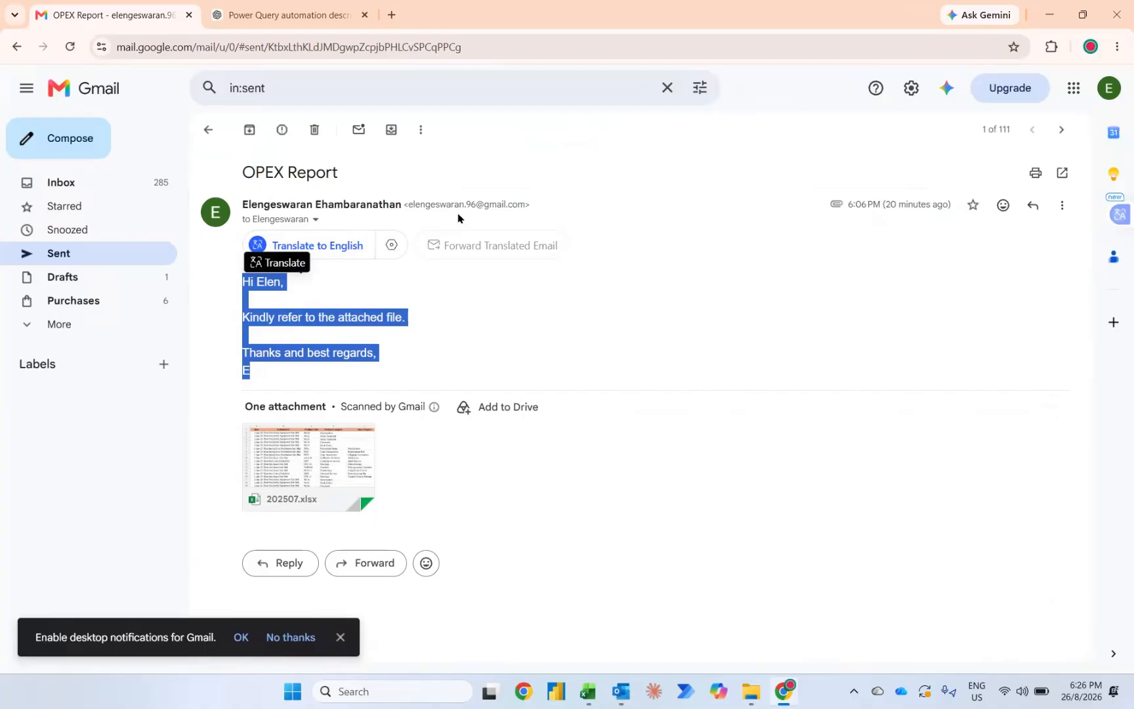
{"action": "left_click", "coordinate": [56, 148]}
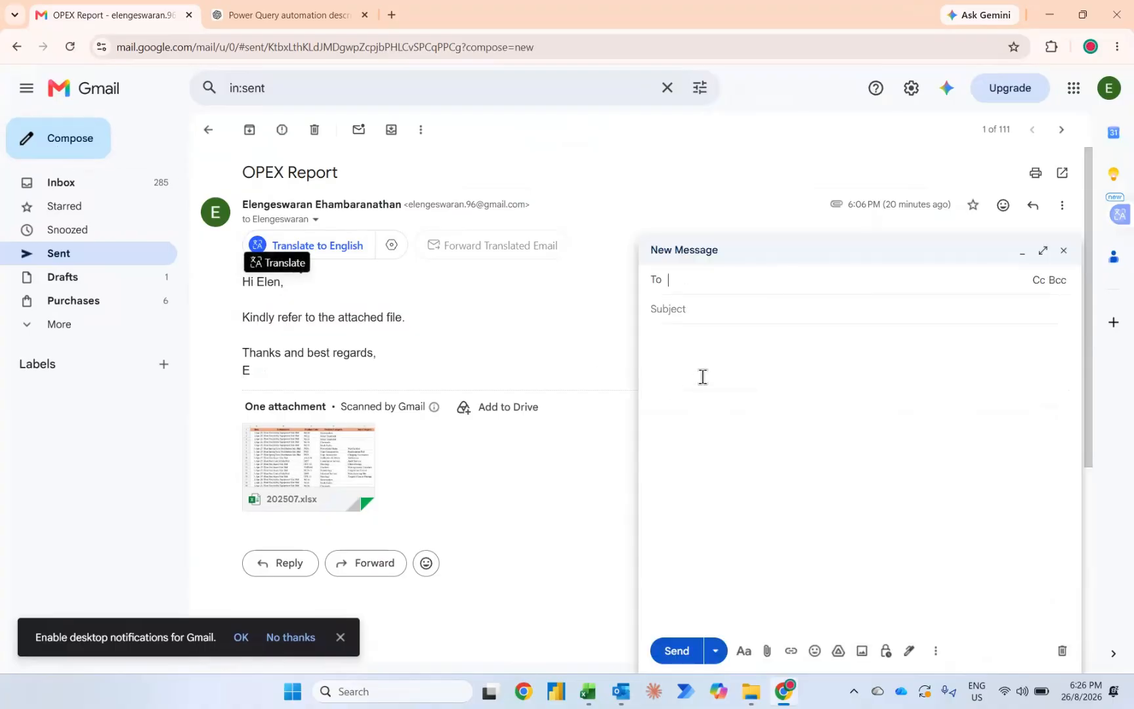
{"action": "left_click", "coordinate": [703, 376]}
{"action": "key", "text": "ctrl+v"}
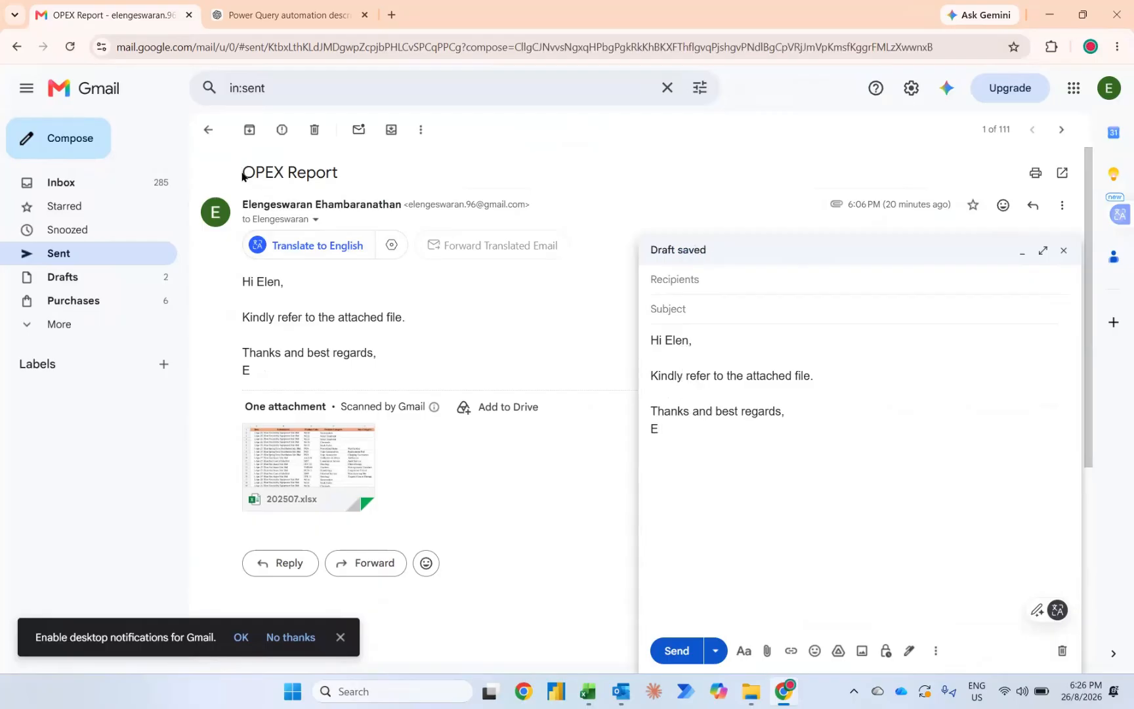
Step: Copy the subject "OPEX Report" from the sent email into the new message and add the recipient's e-mail address
{"action": "left_click_drag", "start_coordinate": [242, 174], "coordinate": [356, 182]}
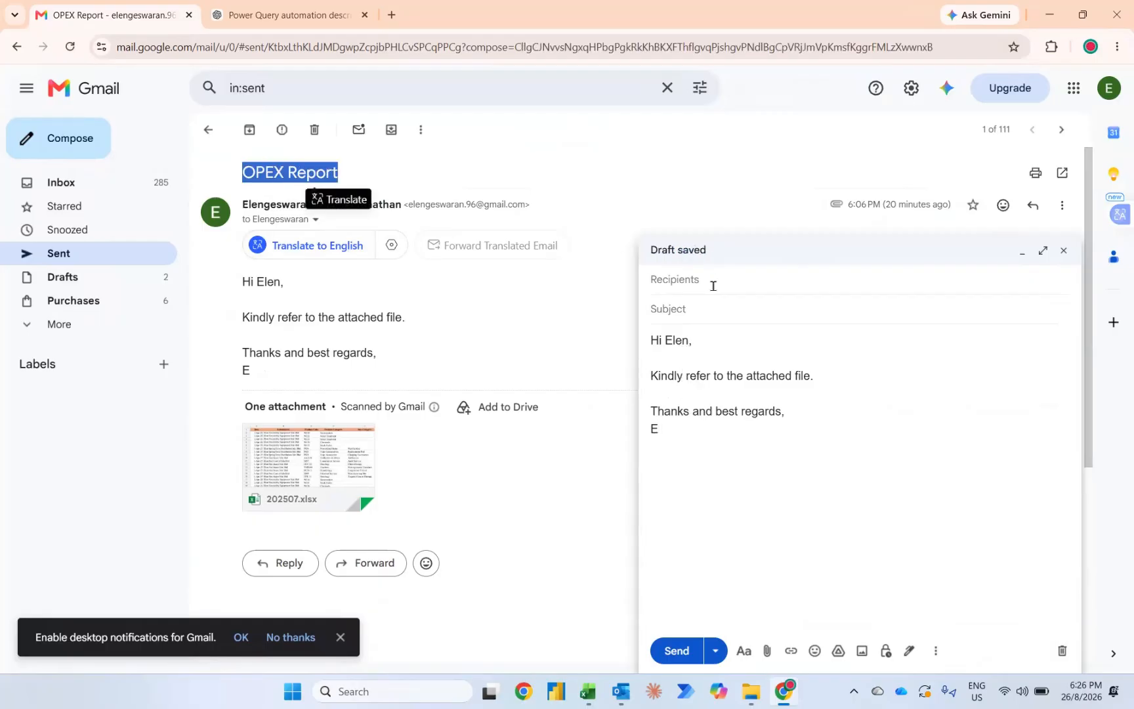
{"action": "left_click", "coordinate": [694, 314]}
{"action": "key", "text": "ctrl+v"}
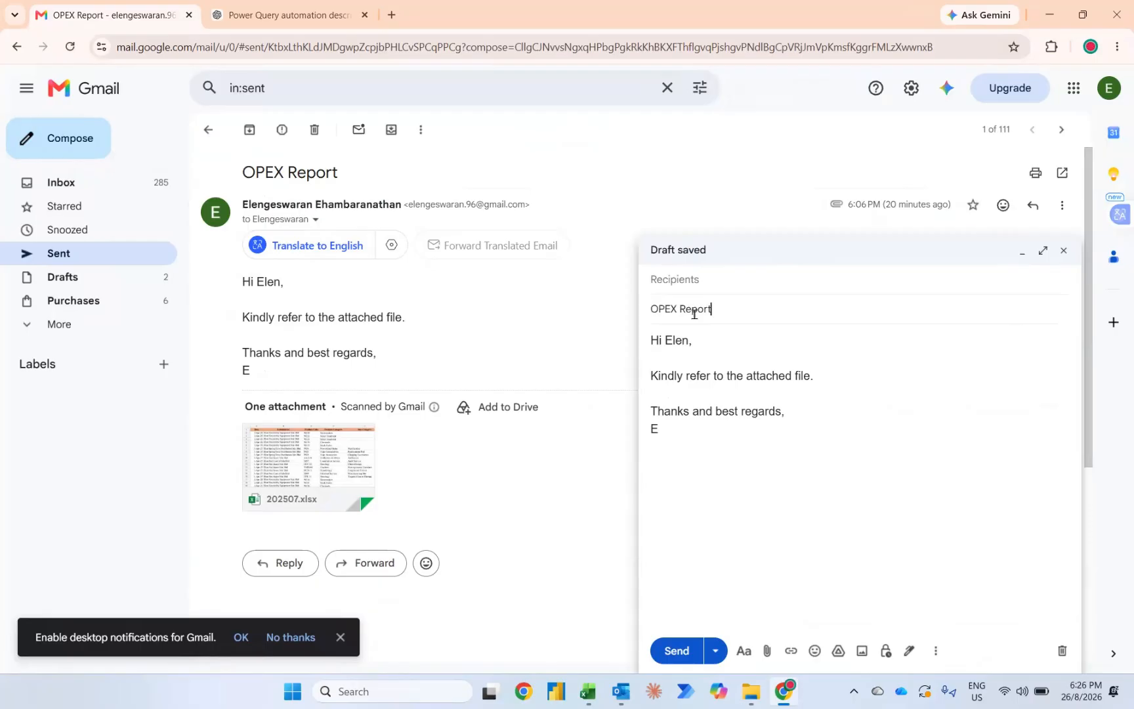
{"action": "left_click", "coordinate": [672, 282]}
{"action": "type", "text": "el"}
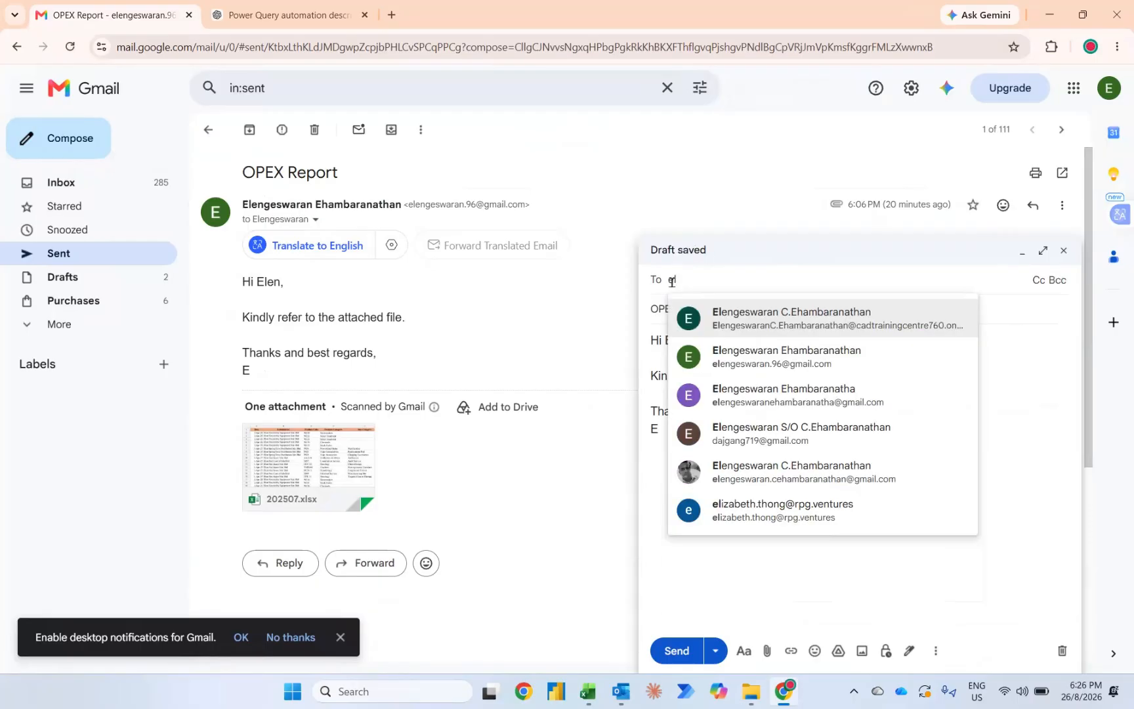
{"action": "key", "text": "Return"}
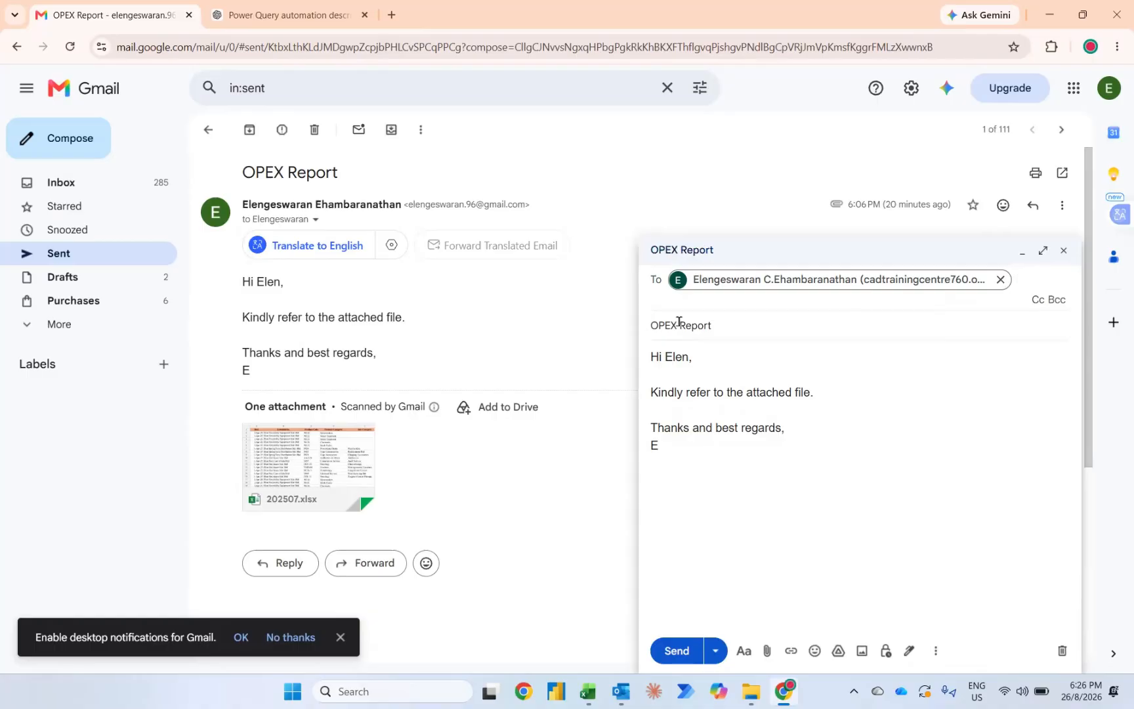
Step: Attach the 202509 workbook from the "26th August - Youtube" folder to the message and send it
{"action": "key", "text": "alt+Tab"}
{"action": "key", "text": "alt+Tab"}
{"action": "key", "text": "alt+Tab"}
{"action": "key", "text": "alt+Tab"}
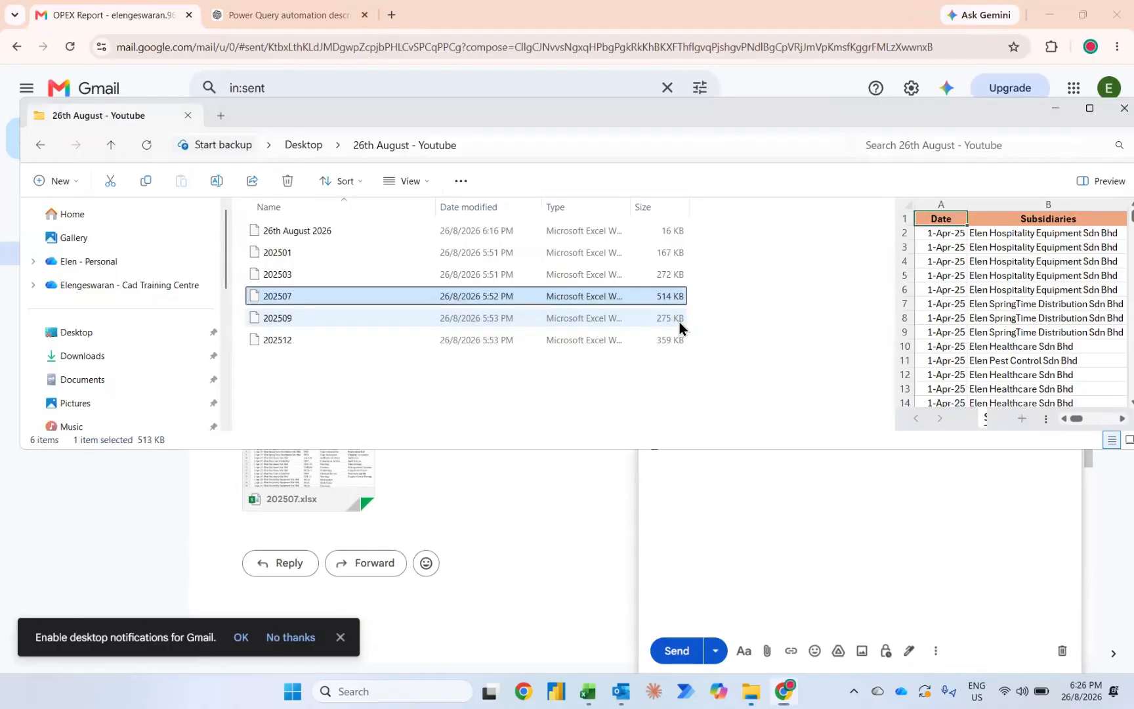
{"action": "left_click", "coordinate": [281, 317]}
{"action": "left_click_drag", "start_coordinate": [287, 316], "coordinate": [779, 527]}
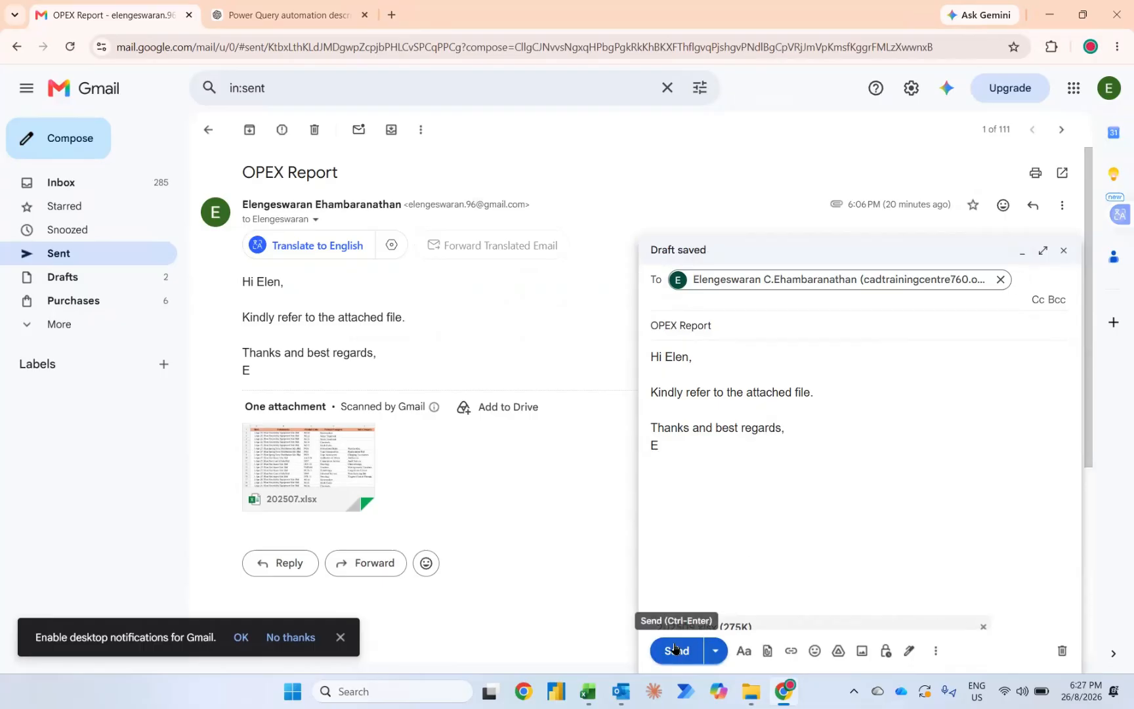
{"action": "left_click", "coordinate": [674, 648]}
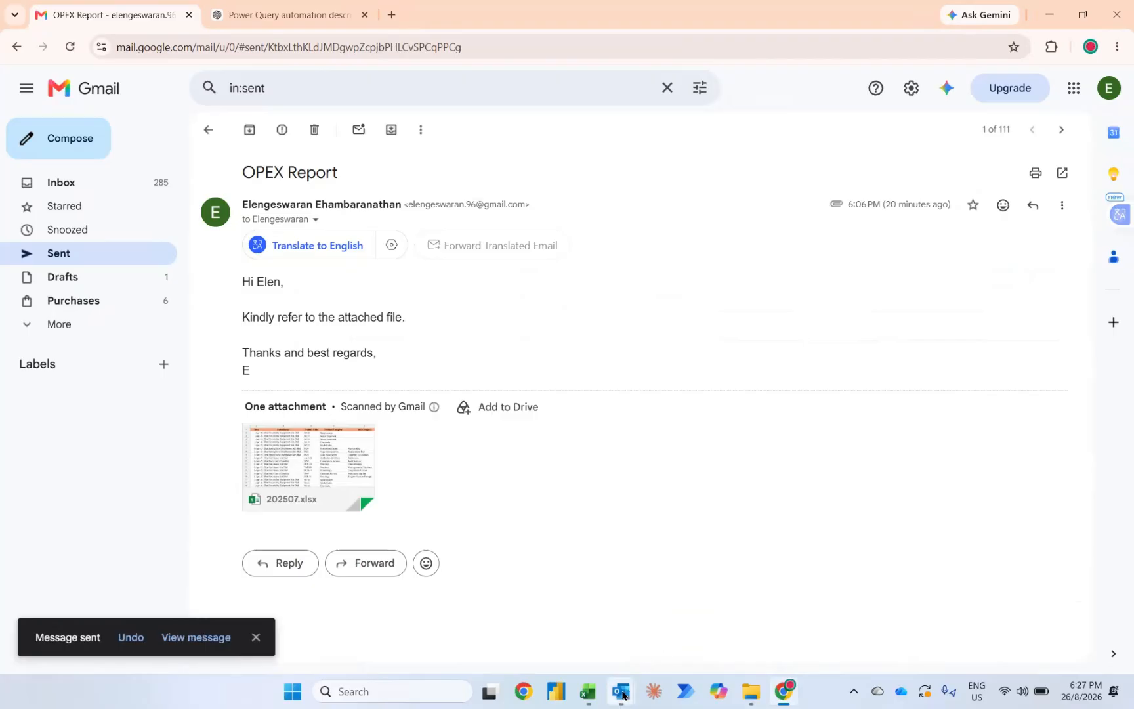
Step: Switch to Outlook and open the newly received OPEX Report email to check for its 202509.xlsx attachment
{"action": "mouse_move", "coordinate": [621, 691]}
{"action": "left_click", "coordinate": [564, 649]}
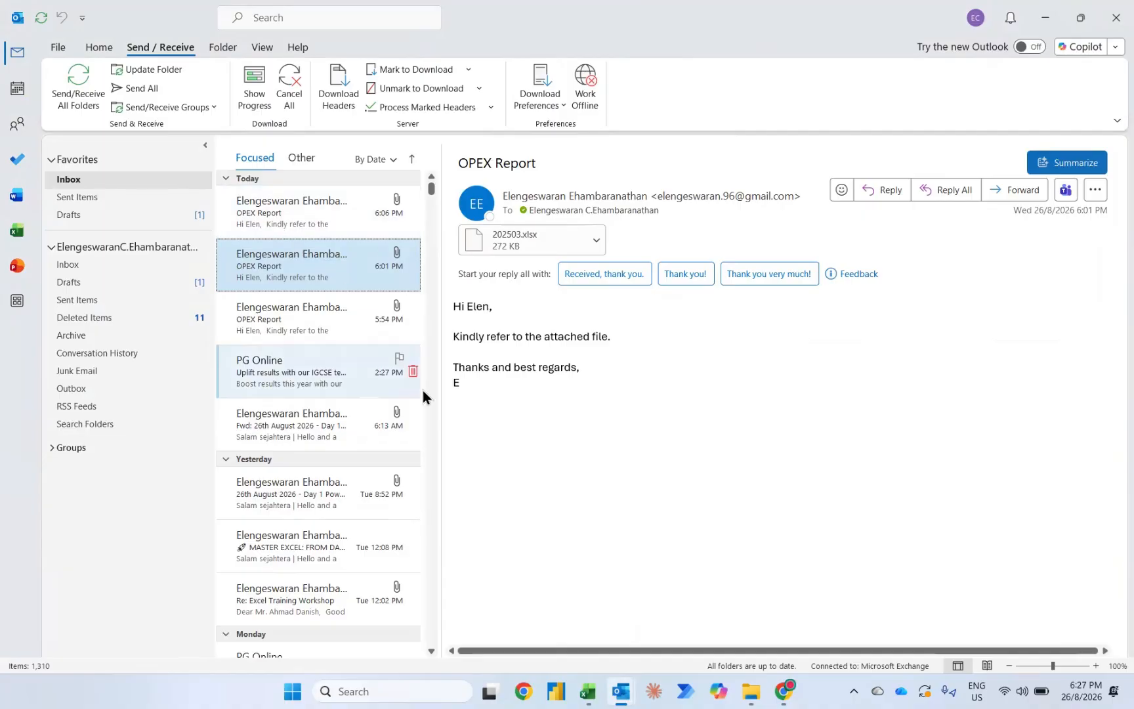
{"action": "mouse_move", "coordinate": [599, 689]}
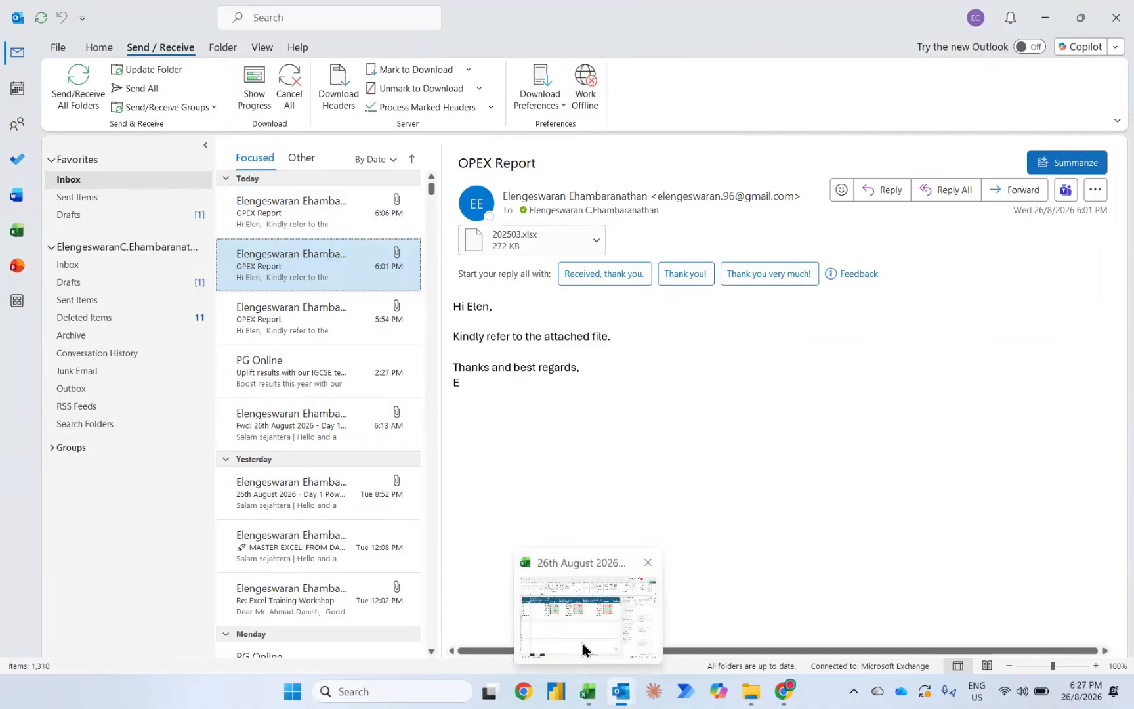
{"action": "left_click", "coordinate": [582, 650]}
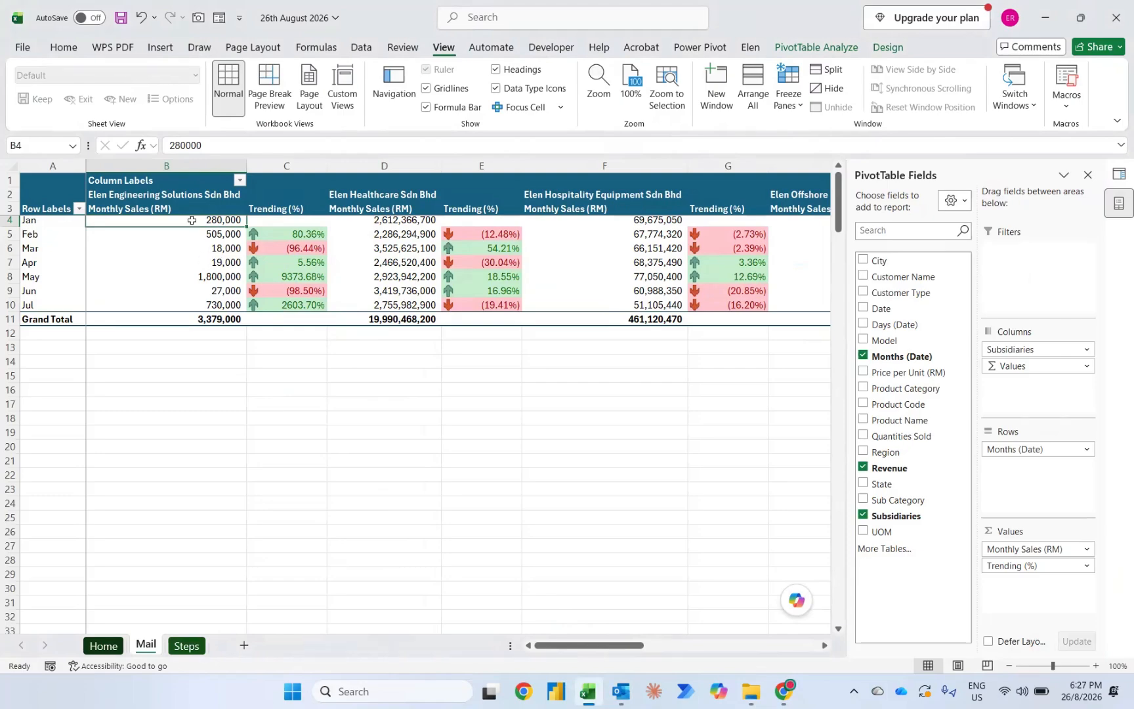
{"action": "mouse_move", "coordinate": [191, 221]}
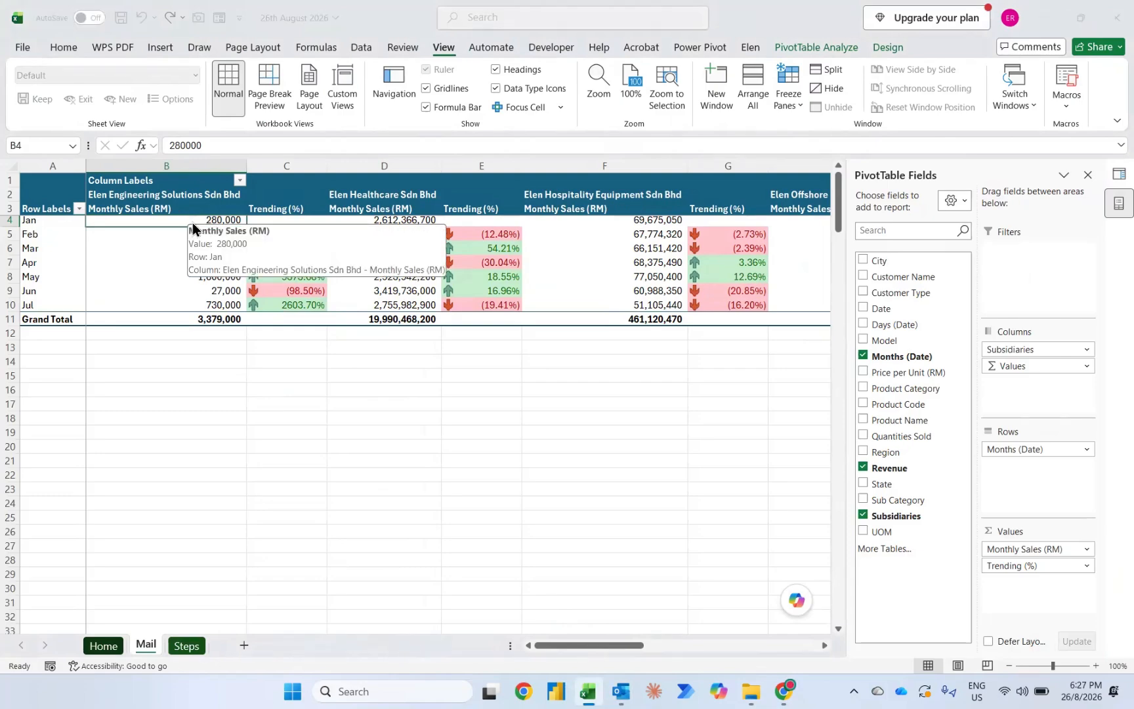
{"action": "key", "text": "alt+Tab"}
{"action": "left_click", "coordinate": [291, 225]}
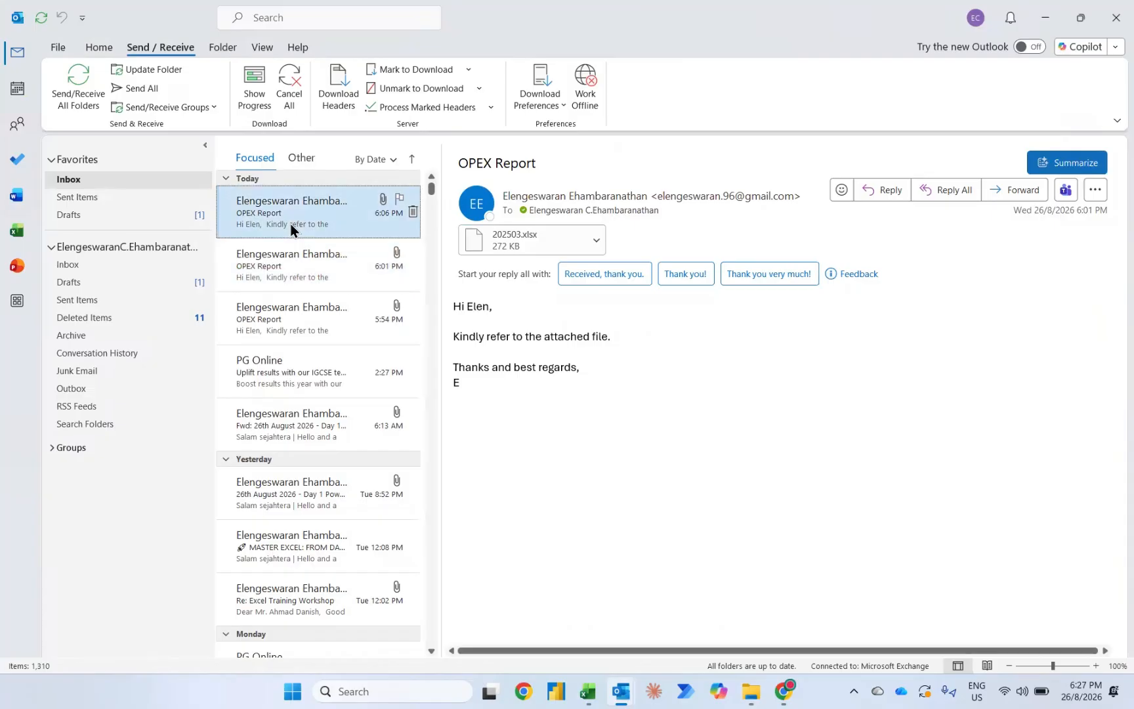
{"action": "left_click", "coordinate": [261, 210]}
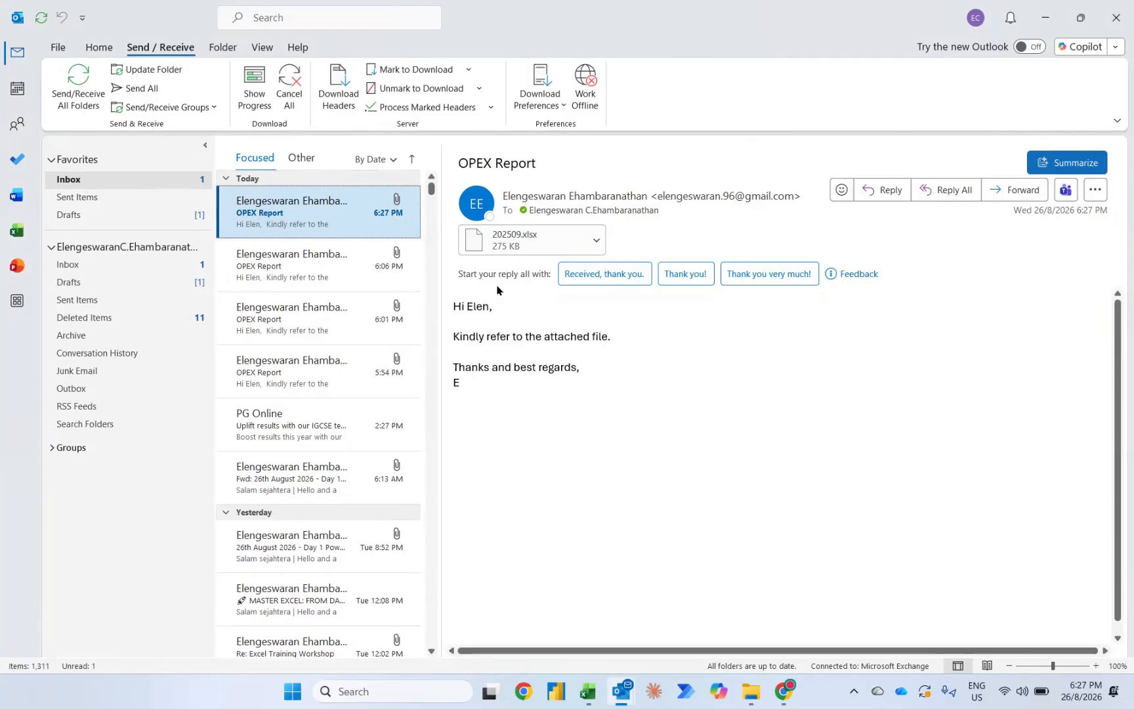
Step: Return to the Excel workbook and refresh the PivotTable on the Mail sheet to load the newly emailed data
{"action": "key", "text": "alt+Tab"}
{"action": "key", "text": "alt+Tab"}
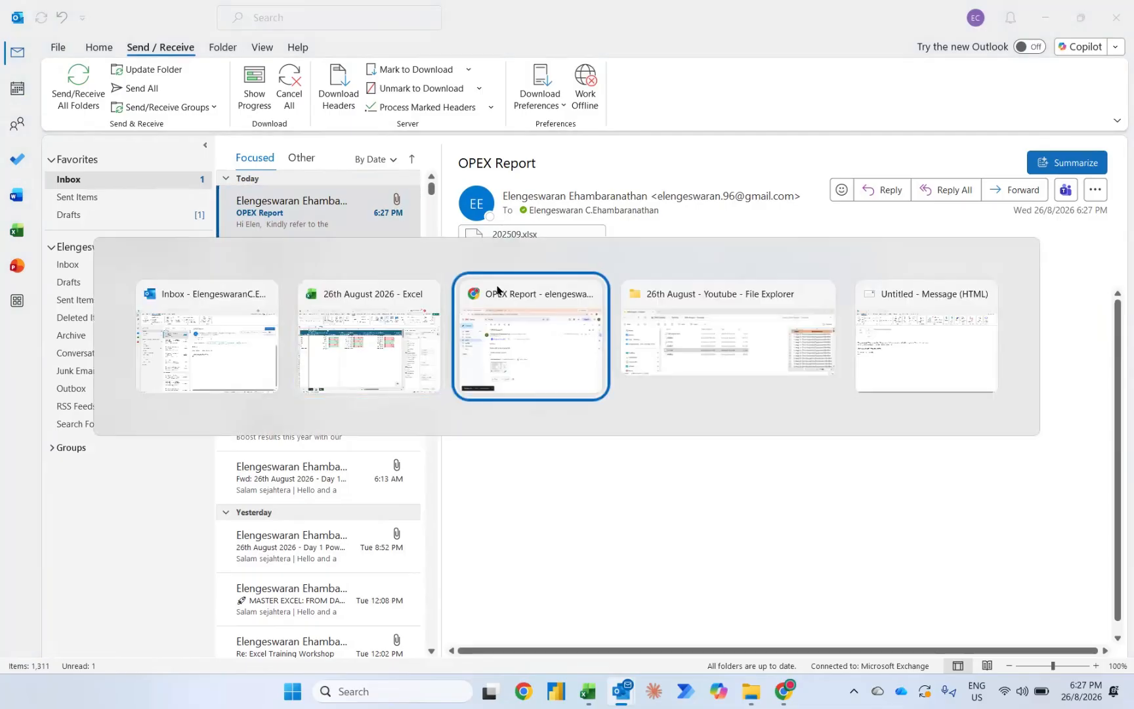
{"action": "key", "text": "alt+shift+Tab"}
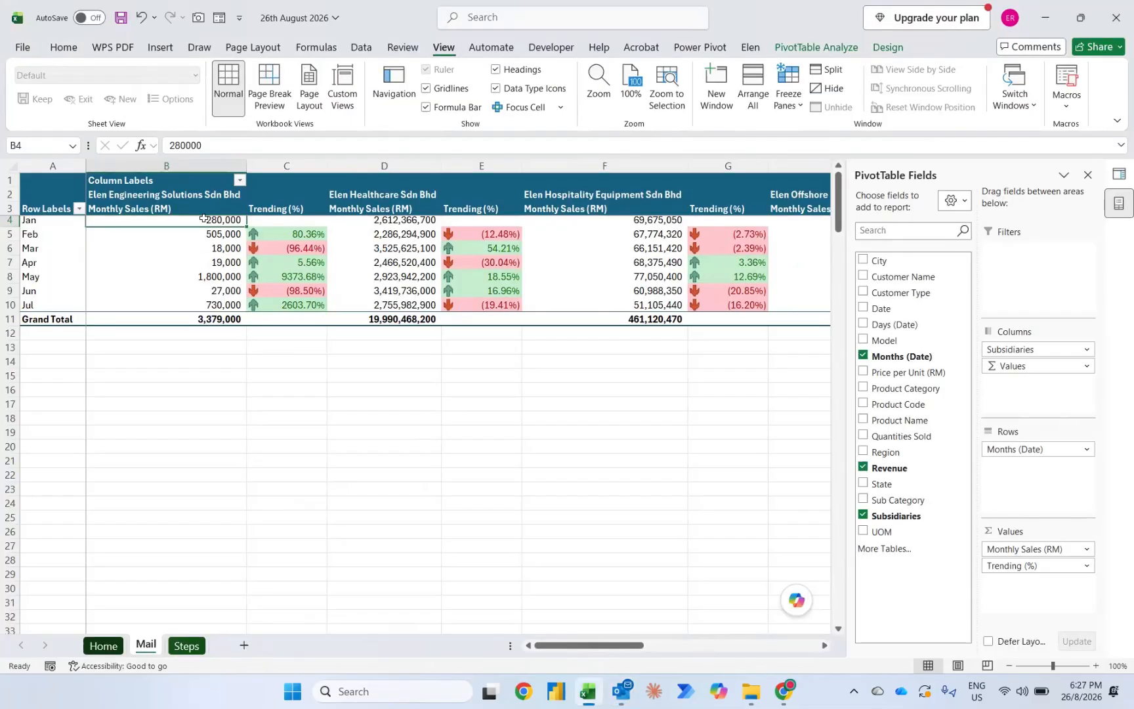
{"action": "right_click", "coordinate": [203, 223]}
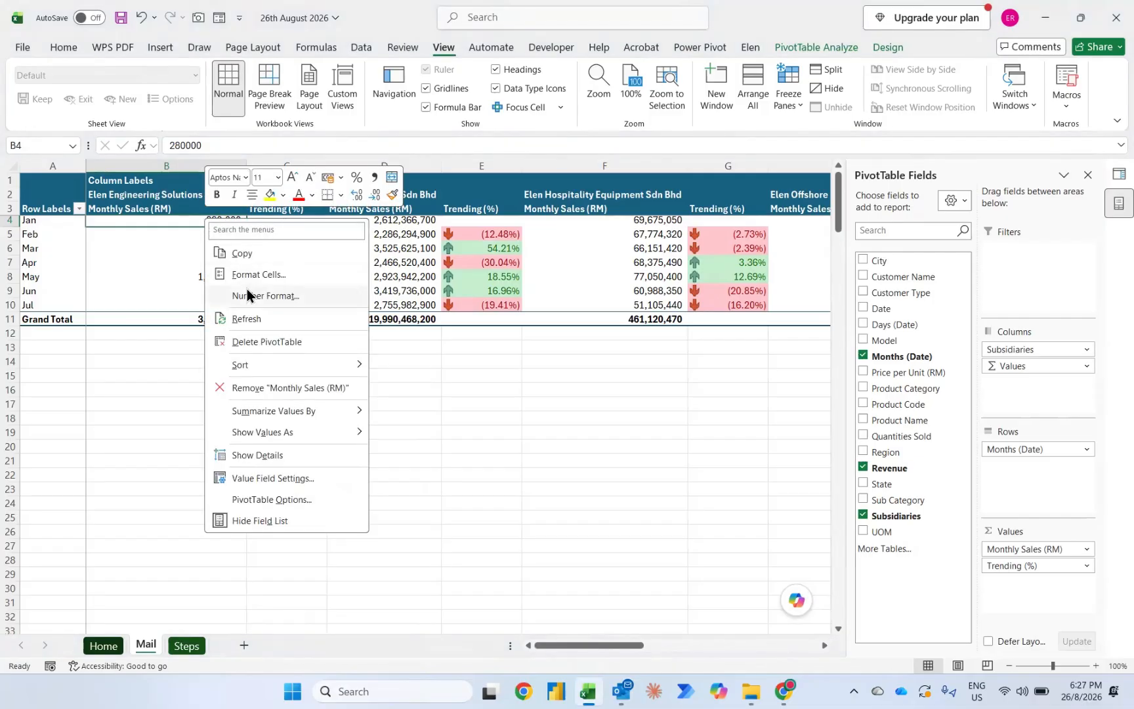
{"action": "left_click", "coordinate": [248, 322]}
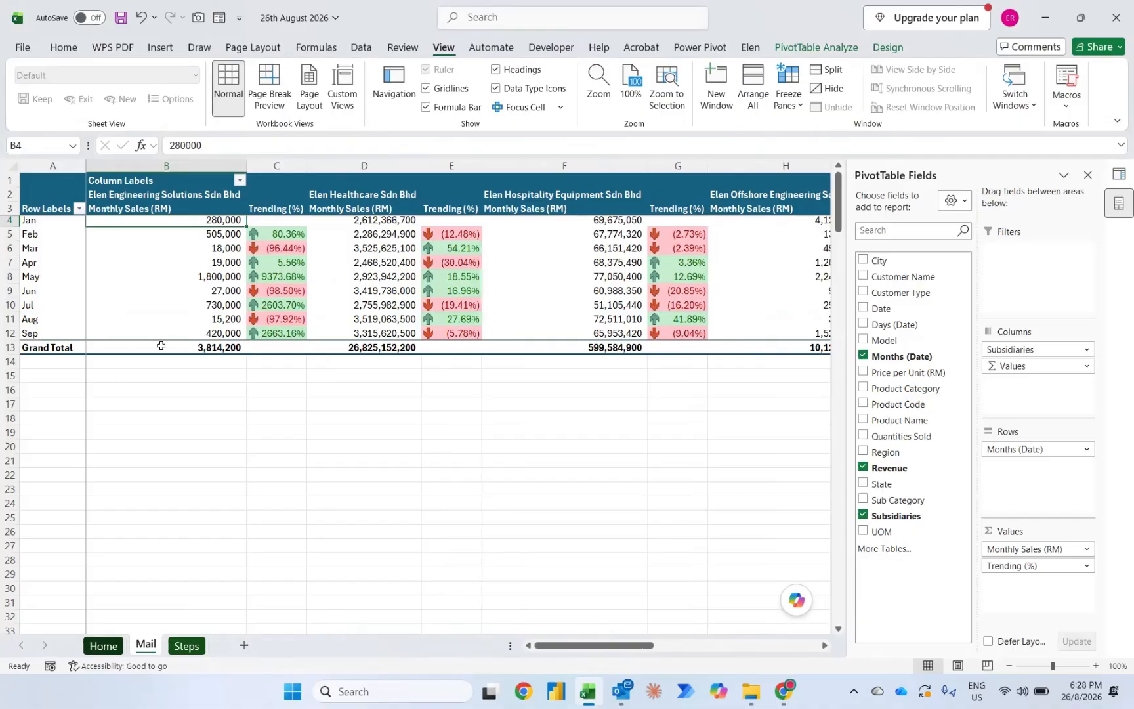
{"action": "mouse_move", "coordinate": [161, 346]}
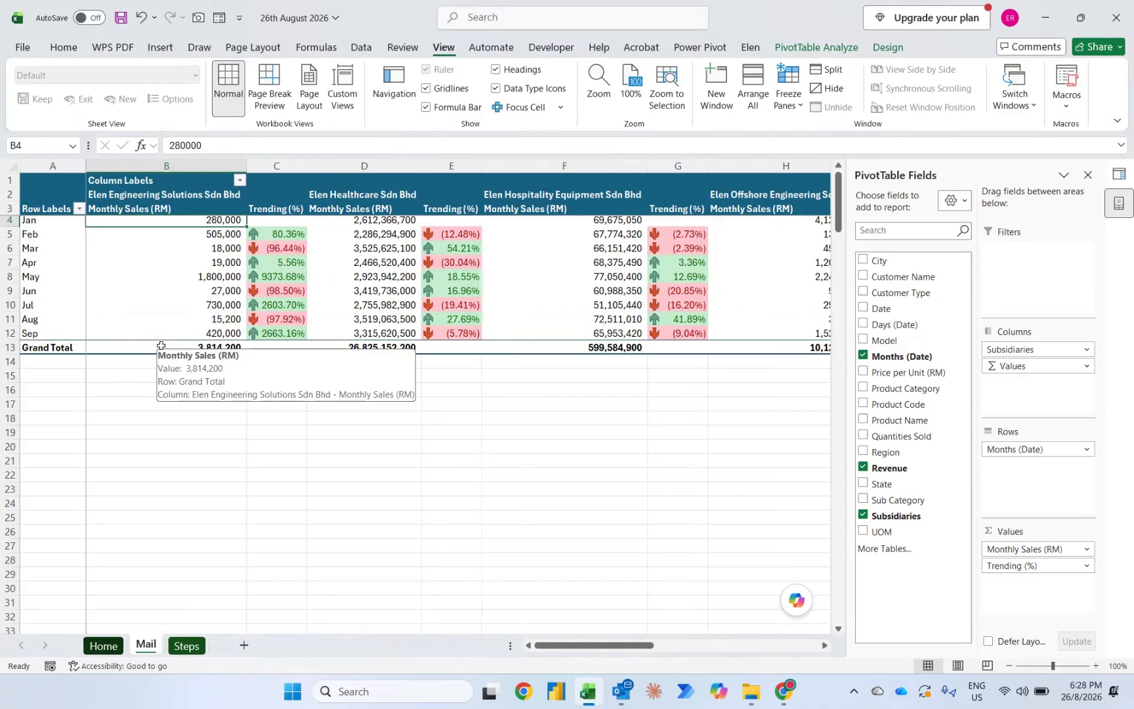